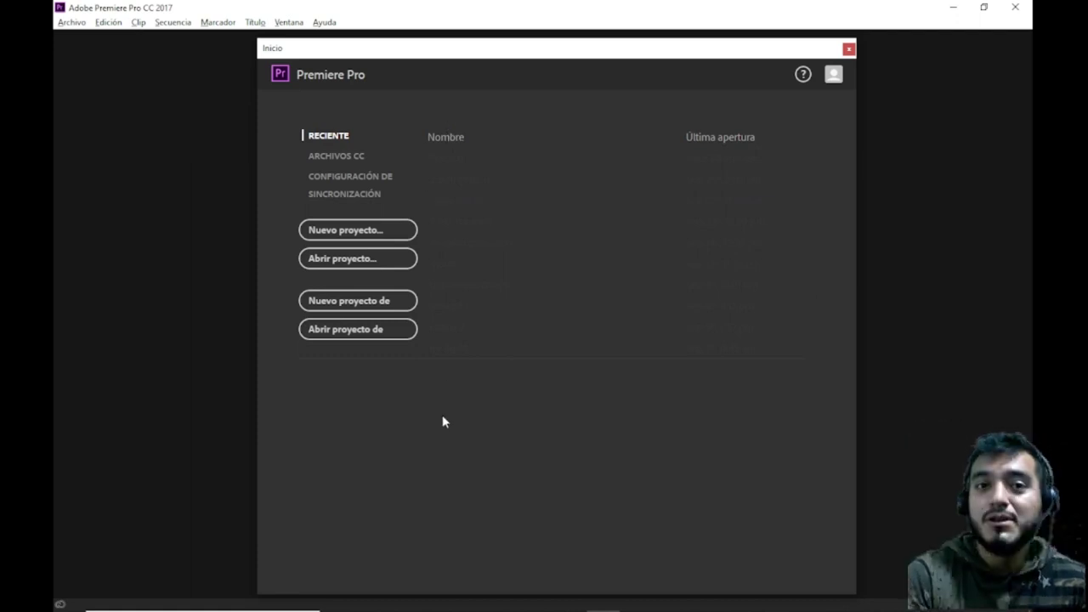
- Create a new project named 'Proyecto tutorial'
{"action": "left_click", "coordinate": [374, 245]}
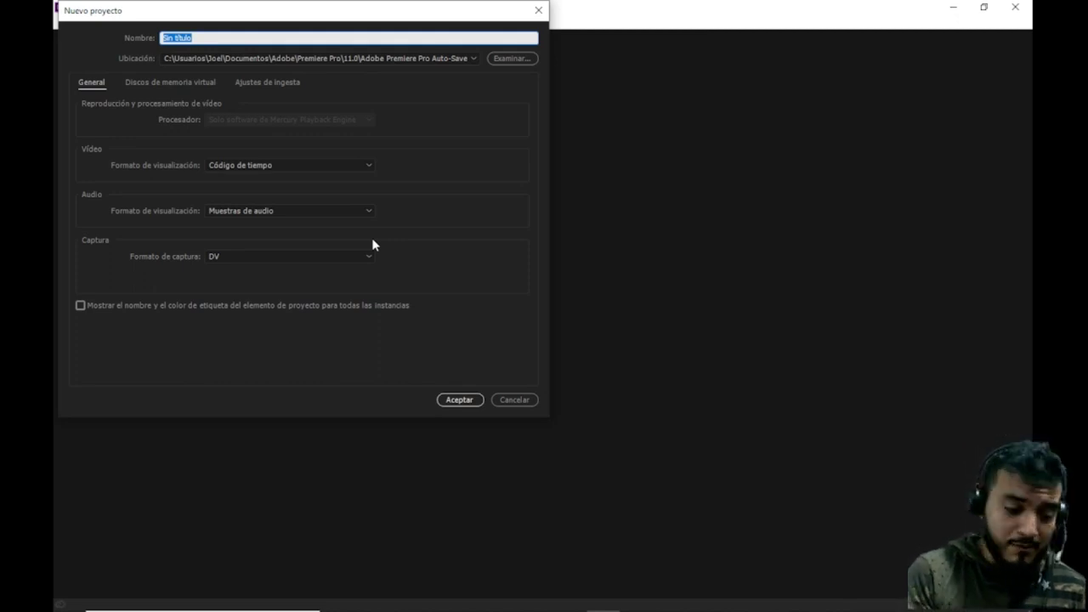
{"action": "type", "text": "Proyecto"}
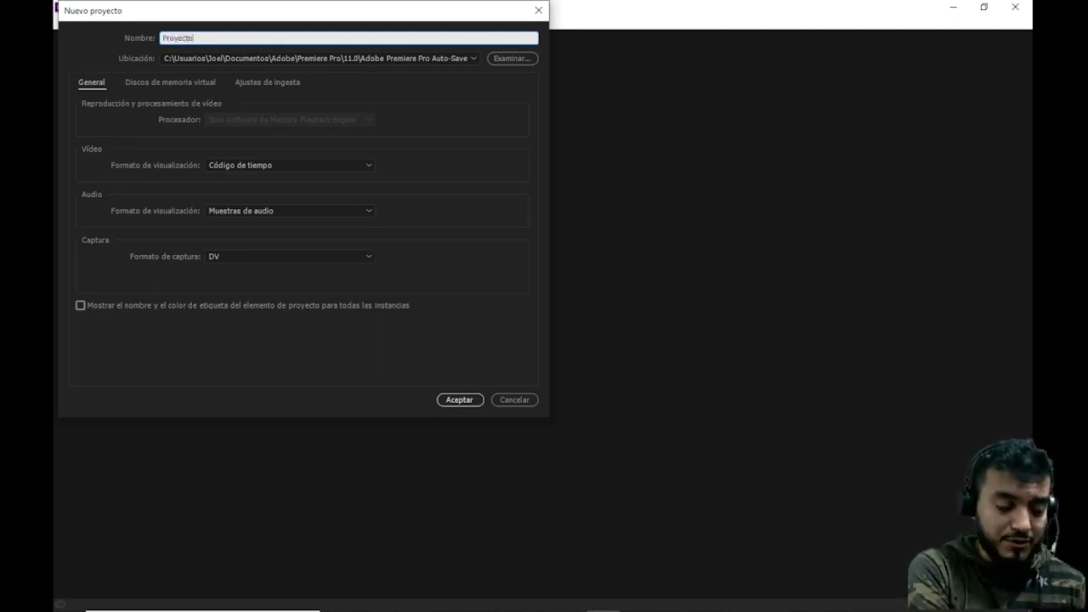
{"action": "type", "text": " tuto"}
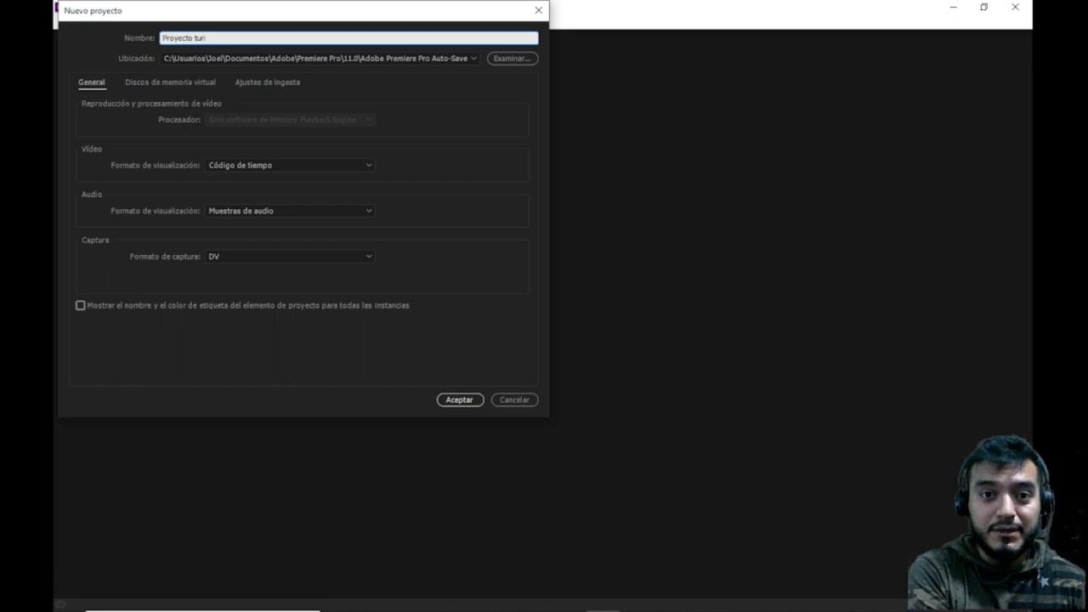
{"action": "type", "text": "orial"}
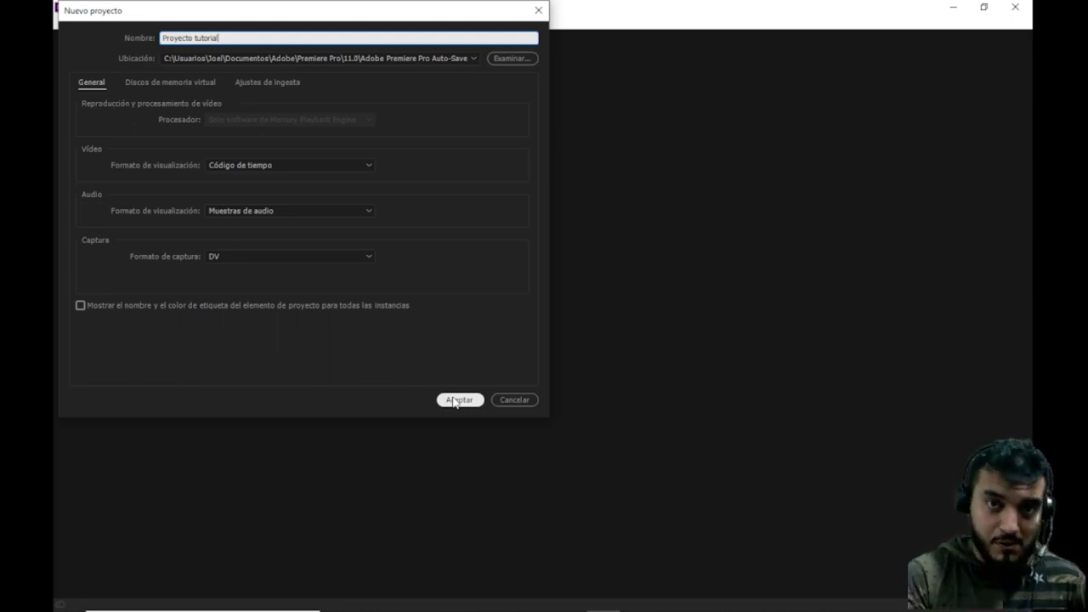
{"action": "left_click", "coordinate": [452, 401]}
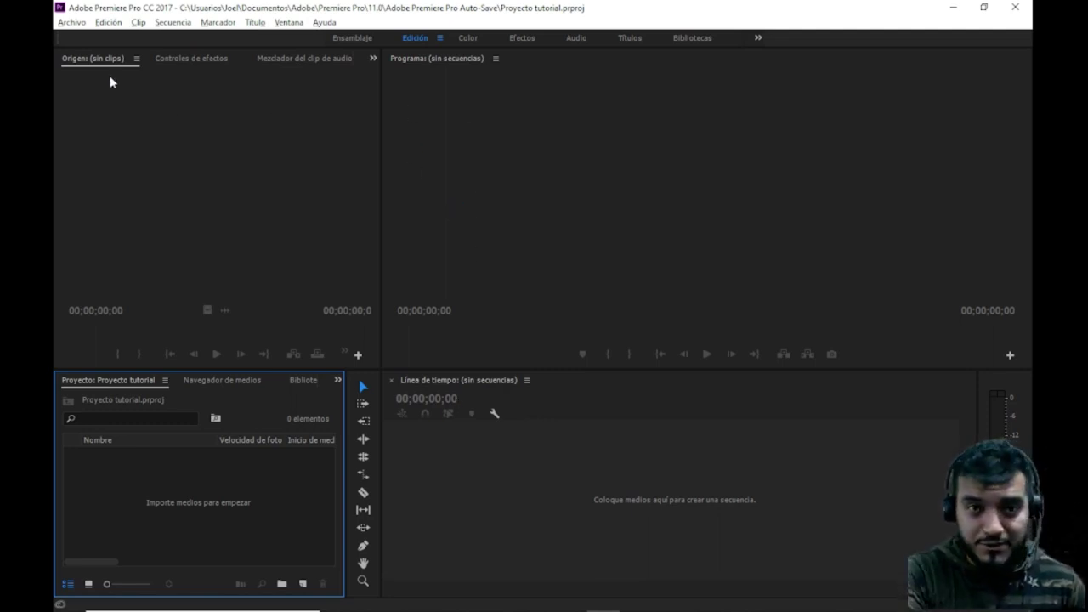
- Open the Archivo menu and close it without choosing any command
{"action": "left_click", "coordinate": [71, 23]}
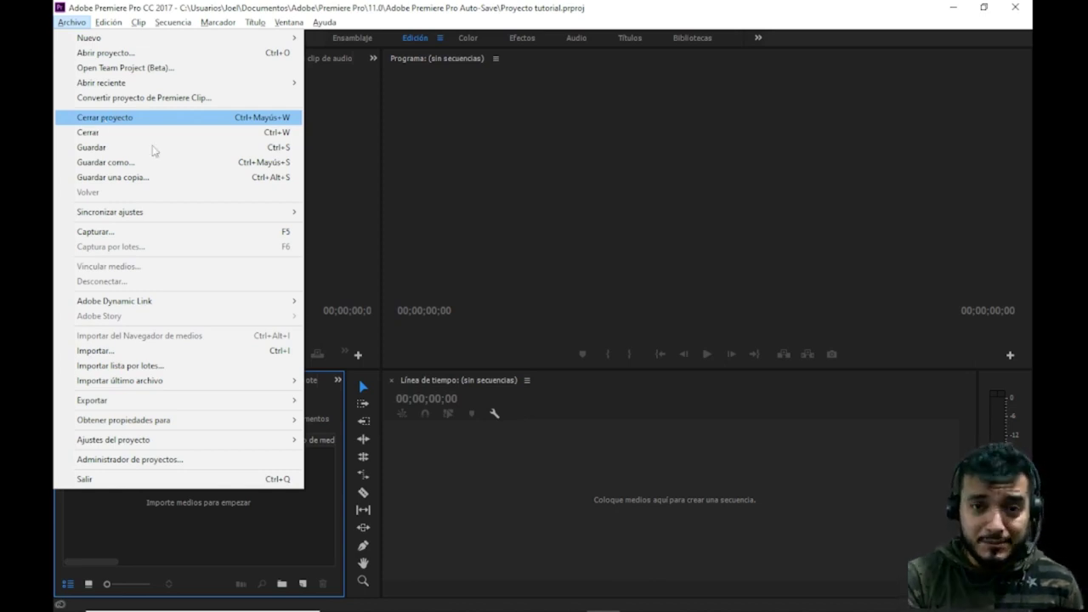
{"action": "left_click", "coordinate": [478, 269]}
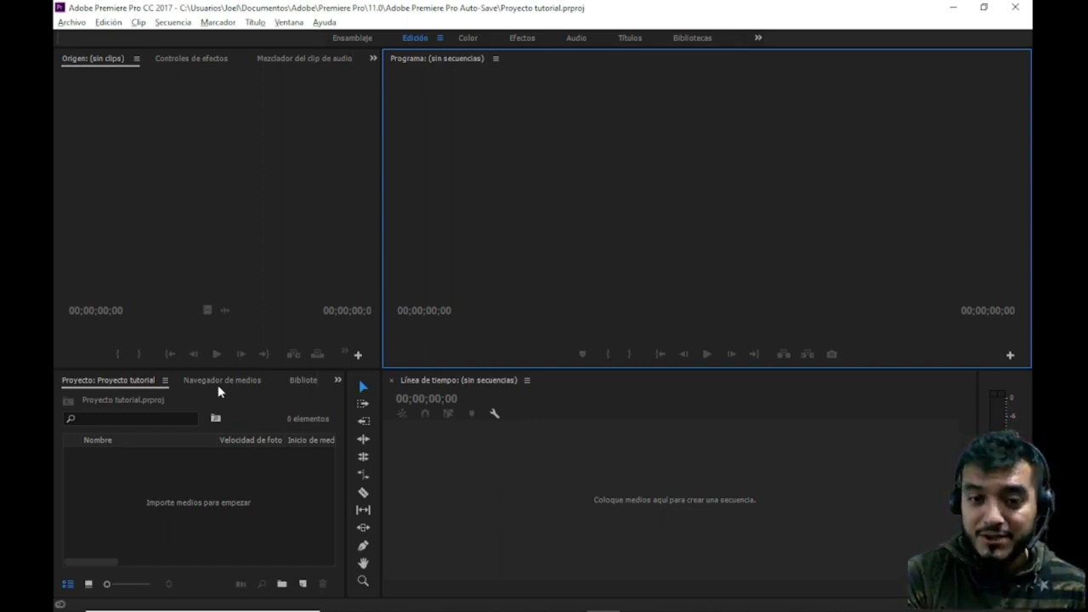
- Switch the panel group to the Navegador de medios media browser
{"action": "left_click", "coordinate": [221, 382]}
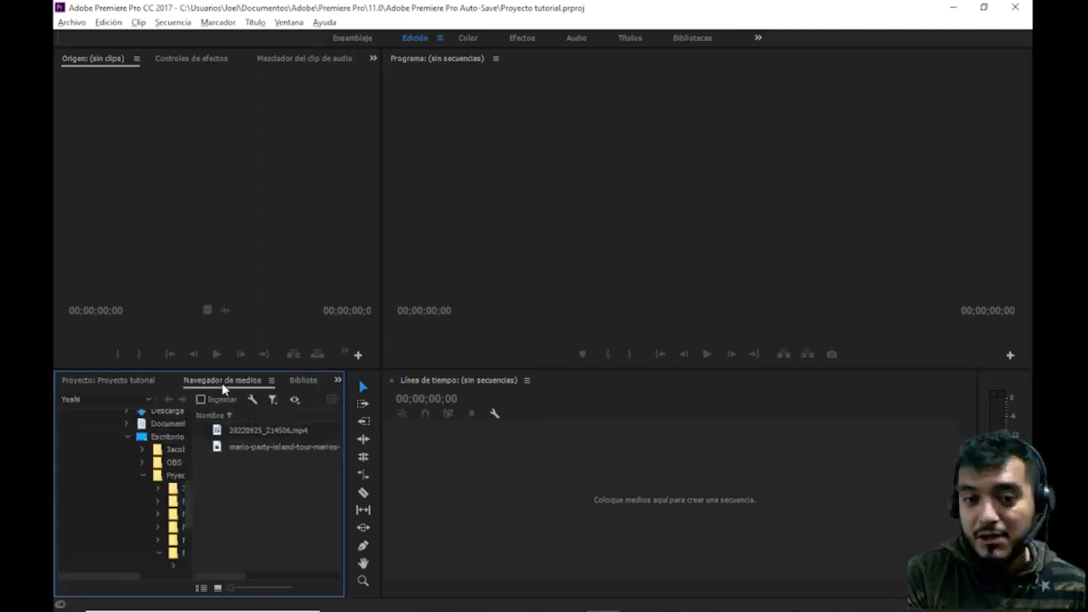
{"action": "left_click", "coordinate": [337, 381]}
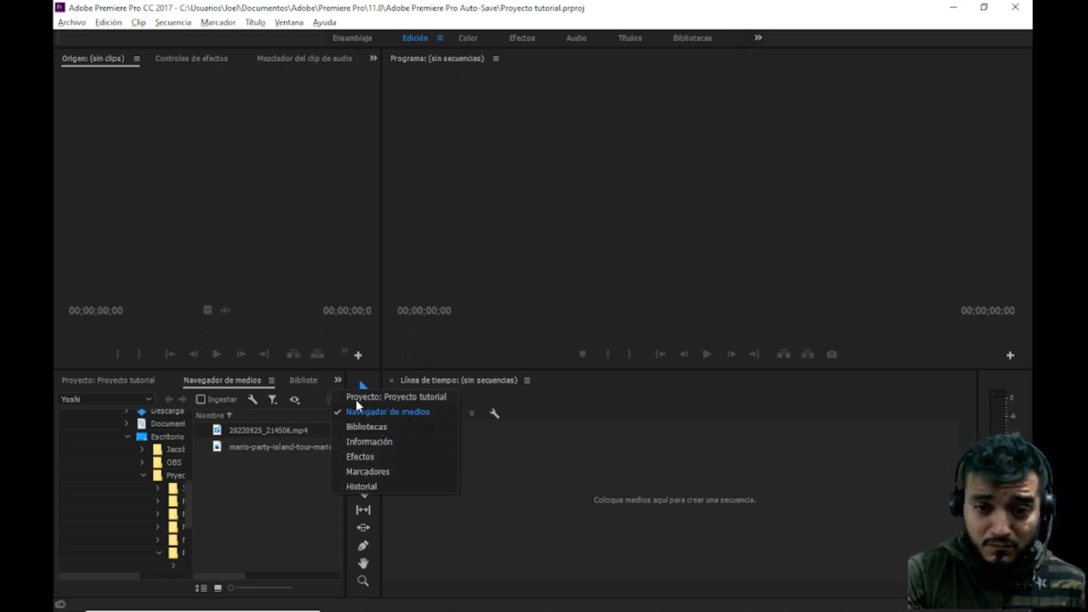
{"action": "left_click", "coordinate": [356, 412]}
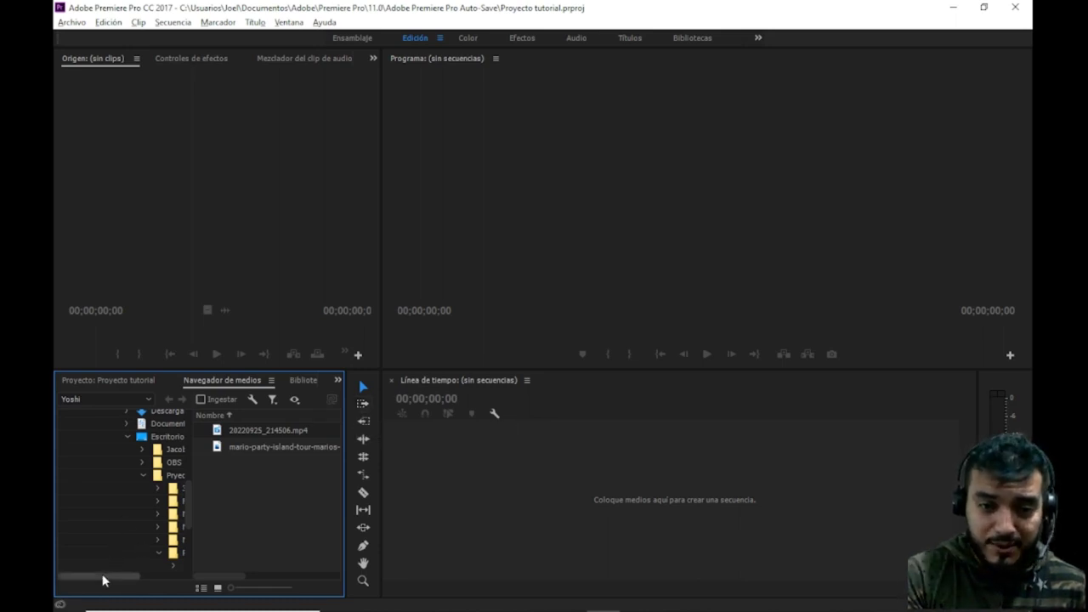
{"action": "left_click_drag", "start_coordinate": [103, 578], "coordinate": [122, 579]}
{"action": "scroll", "coordinate": [154, 535], "scroll_direction": "up", "scroll_amount": 2}
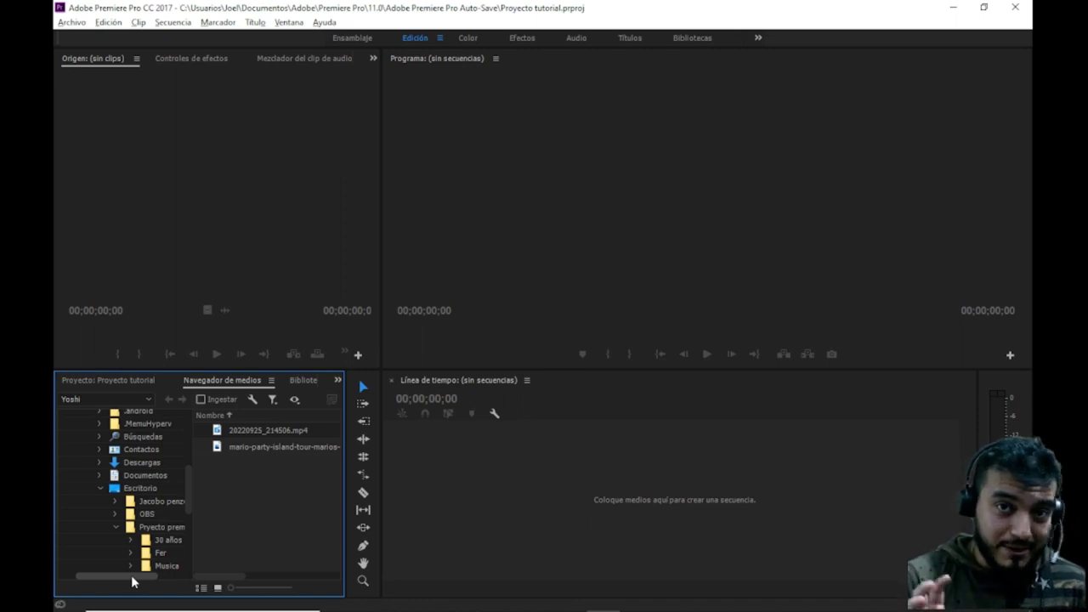
{"action": "scroll", "coordinate": [132, 580], "scroll_direction": "down", "scroll_amount": 1}
{"action": "scroll", "coordinate": [132, 580], "scroll_direction": "down", "scroll_amount": 1}
{"action": "scroll", "coordinate": [129, 581], "scroll_direction": "down", "scroll_amount": 1}
{"action": "left_click_drag", "start_coordinate": [129, 581], "coordinate": [154, 581]}
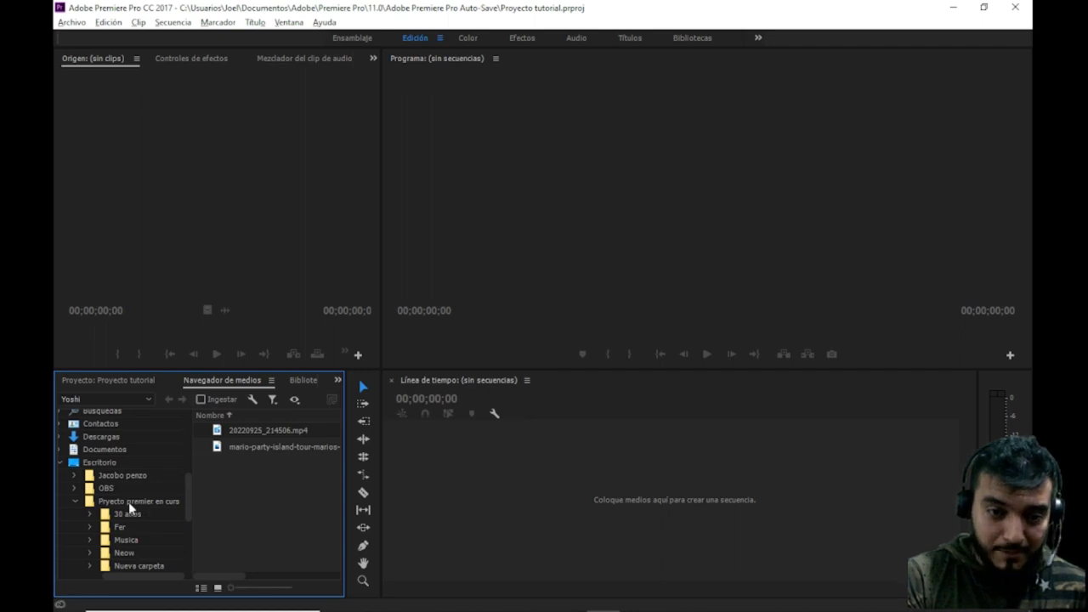
- Open the Pixel art > Yoshi folder and select the 20220925_214506.mp4 timelapse
{"action": "left_click", "coordinate": [130, 503]}
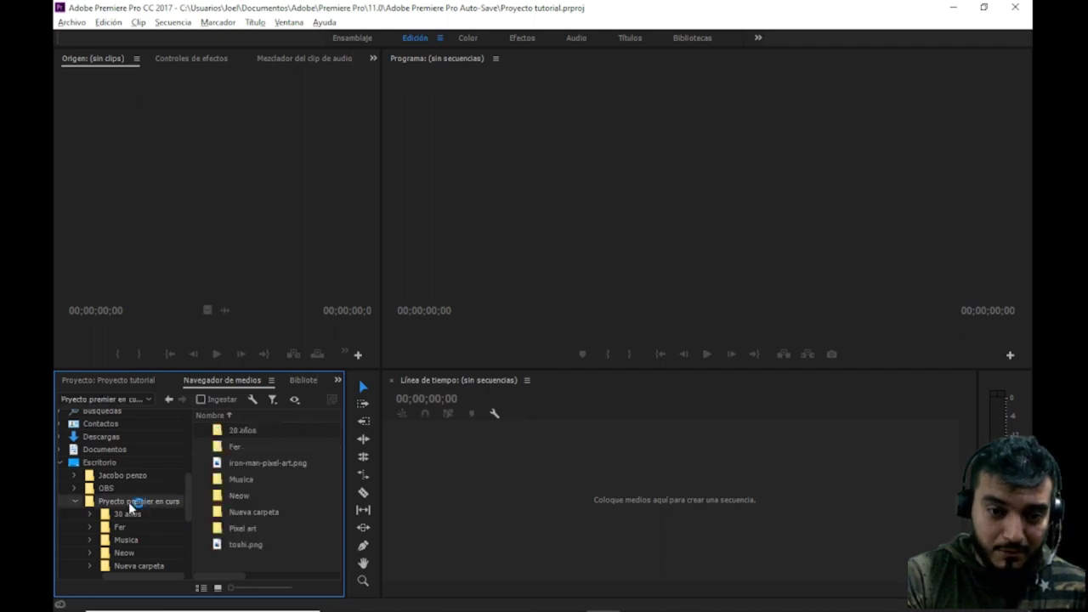
{"action": "double_click", "coordinate": [260, 528]}
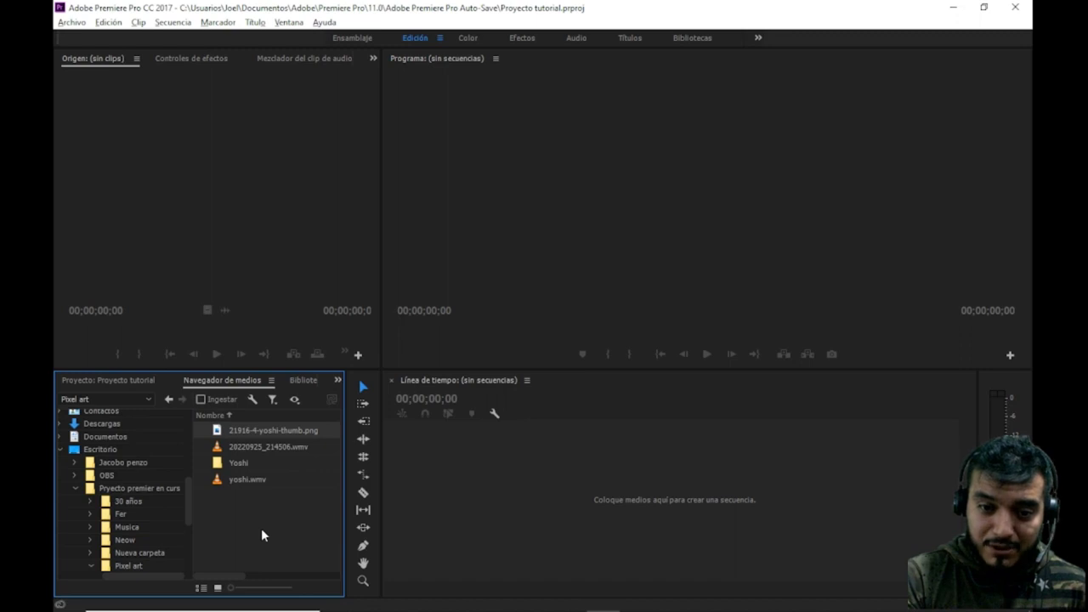
{"action": "double_click", "coordinate": [254, 463]}
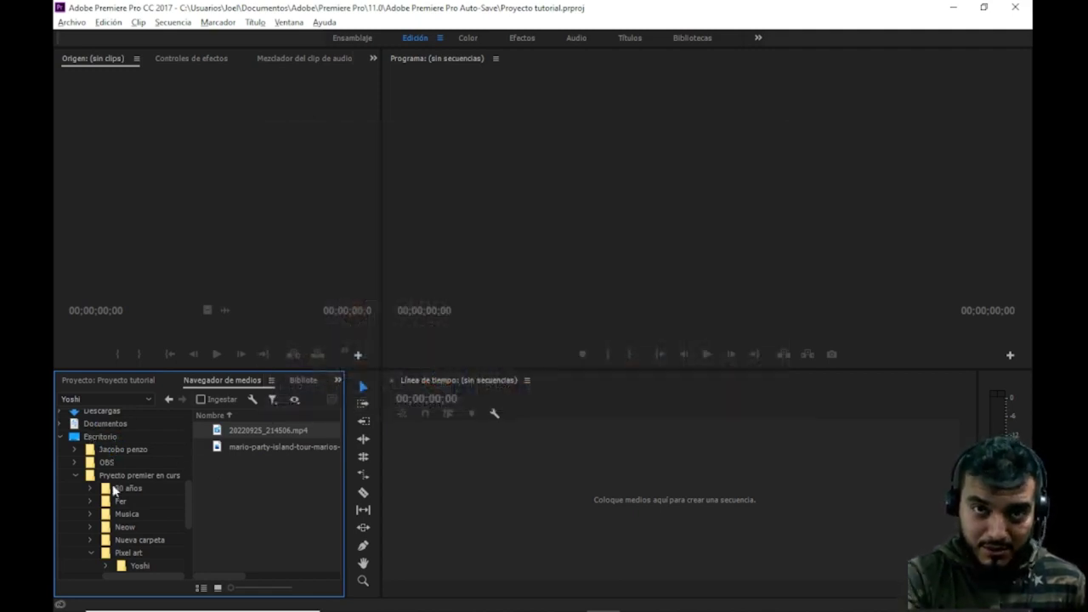
{"action": "left_click_drag", "start_coordinate": [191, 491], "coordinate": [135, 510]}
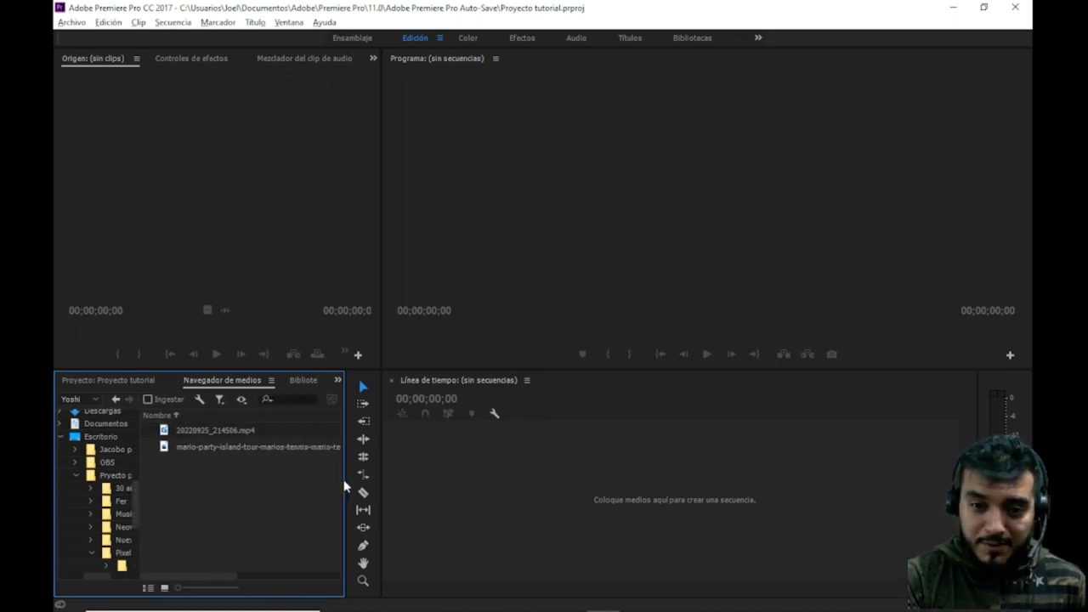
{"action": "left_click", "coordinate": [227, 451]}
{"action": "left_click_drag", "start_coordinate": [209, 578], "coordinate": [299, 578]}
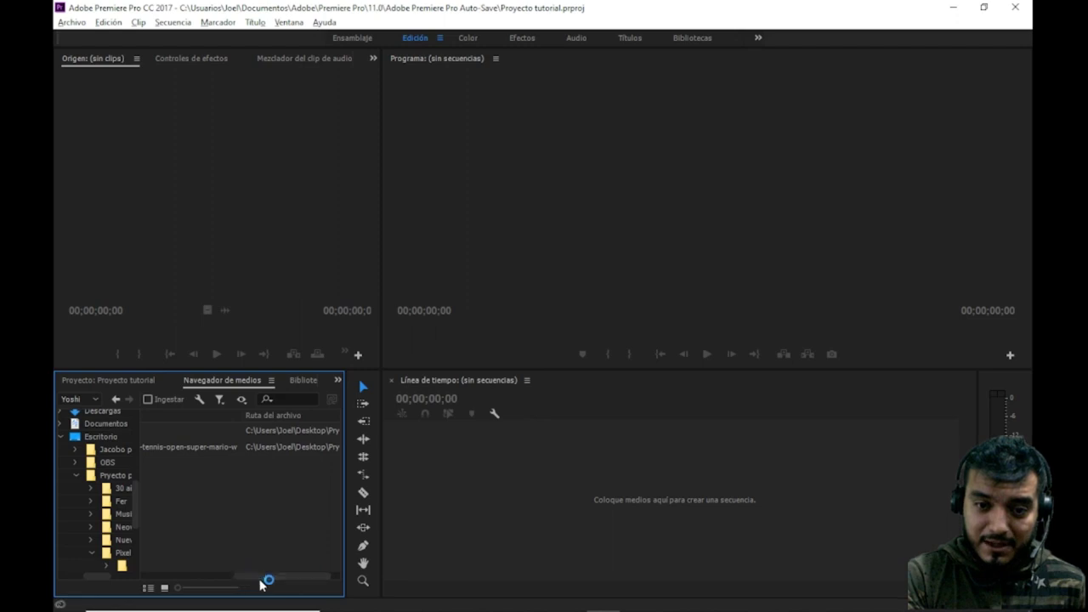
{"action": "left_click_drag", "start_coordinate": [260, 583], "coordinate": [184, 582]}
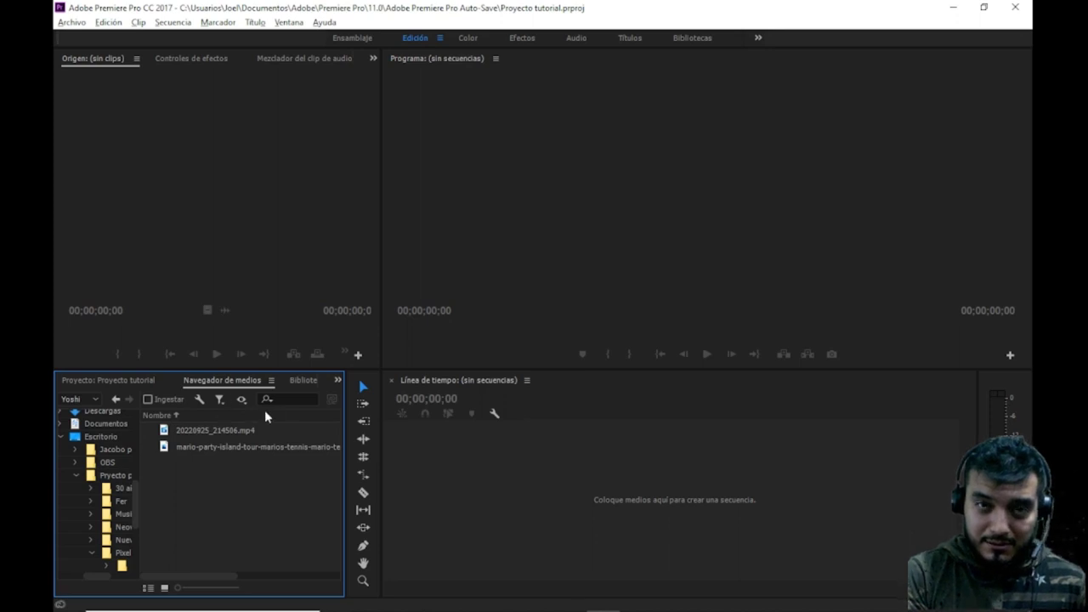
{"action": "left_click", "coordinate": [245, 430]}
- Drop 20220925_214506.mp4 onto the timeline as a new sequence, scrub to its end, then return to 0
{"action": "left_click_drag", "start_coordinate": [245, 429], "coordinate": [422, 458]}
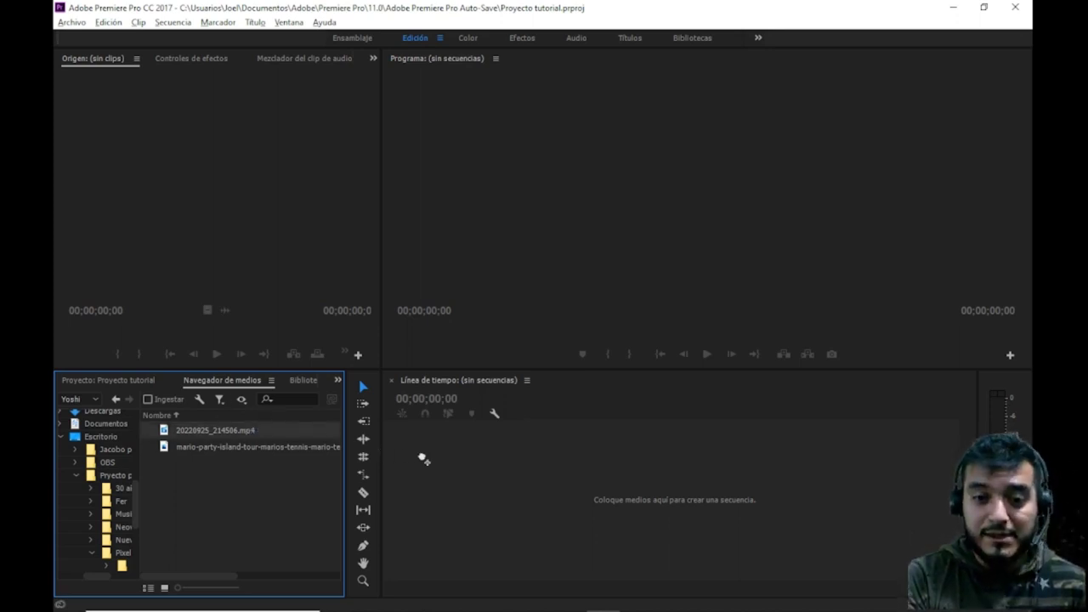
{"action": "left_click_drag", "start_coordinate": [482, 483], "coordinate": [481, 481]}
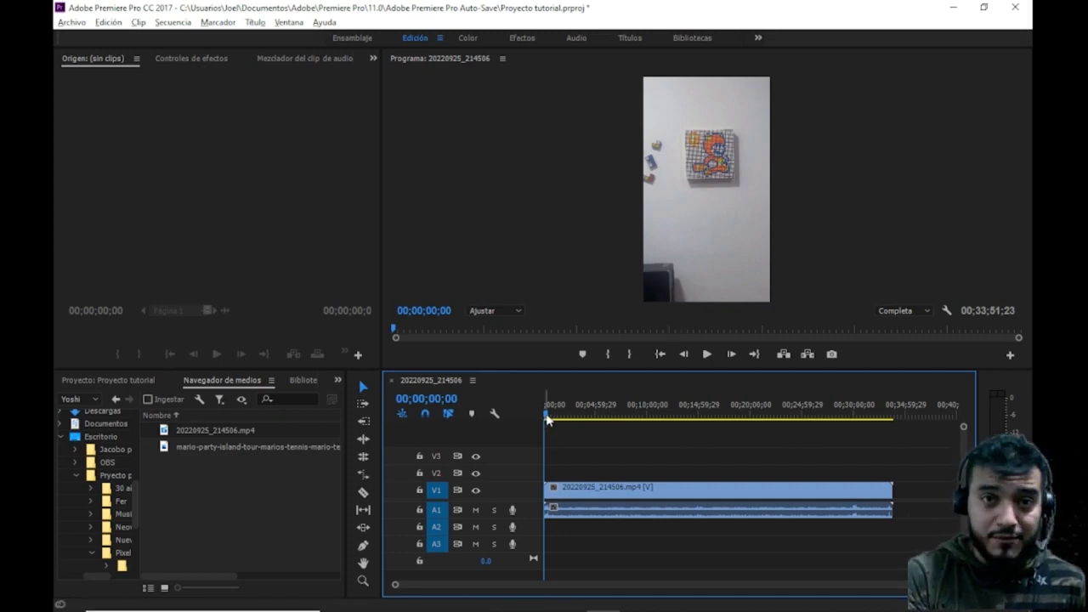
{"action": "left_click_drag", "start_coordinate": [547, 419], "coordinate": [537, 416]}
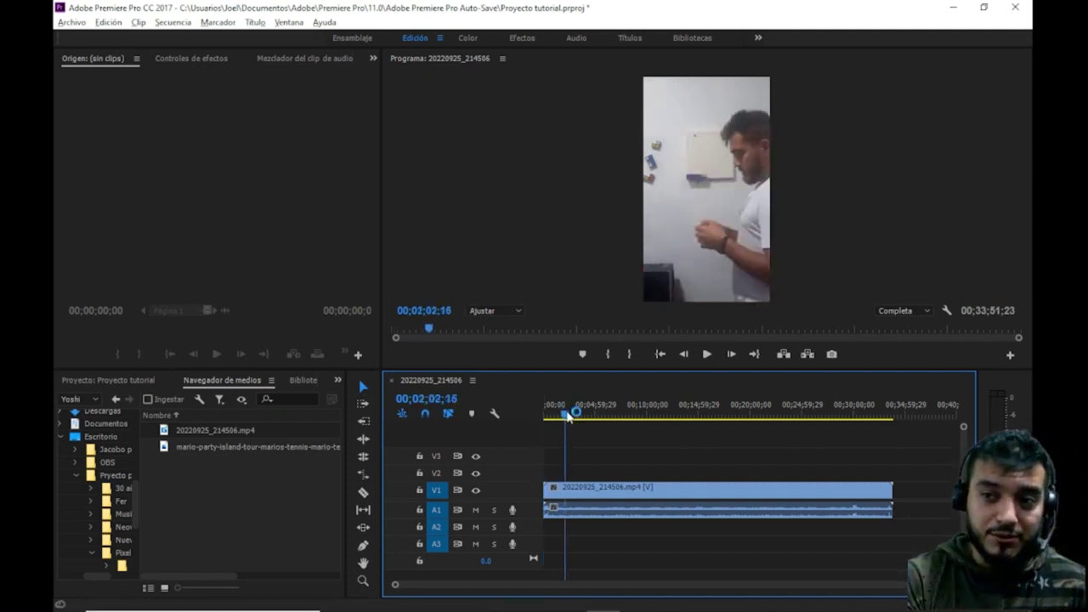
{"action": "left_click_drag", "start_coordinate": [537, 417], "coordinate": [691, 451]}
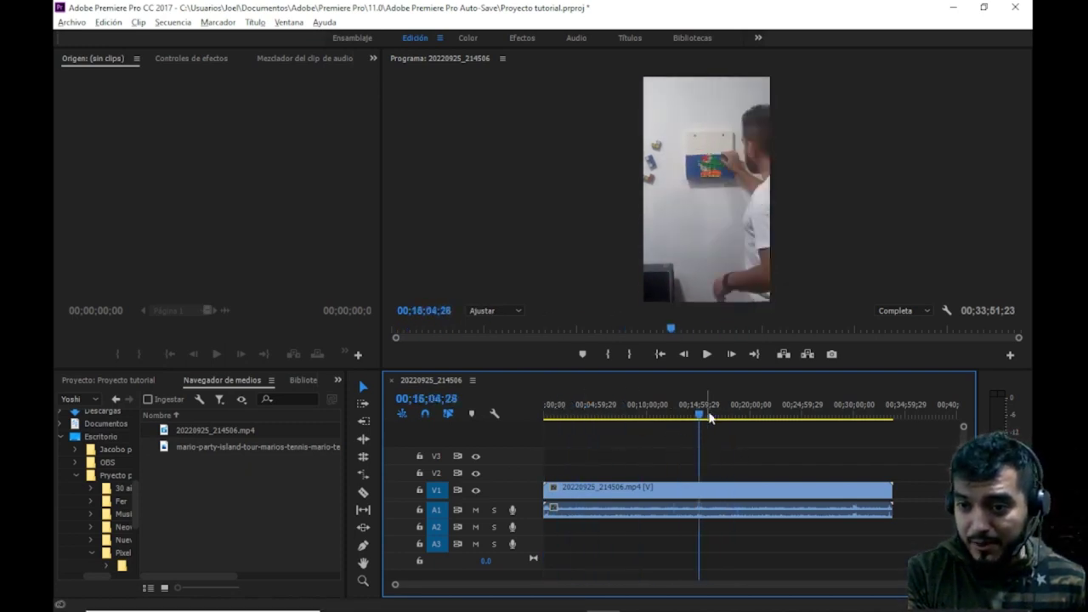
{"action": "left_click_drag", "start_coordinate": [704, 418], "coordinate": [897, 436]}
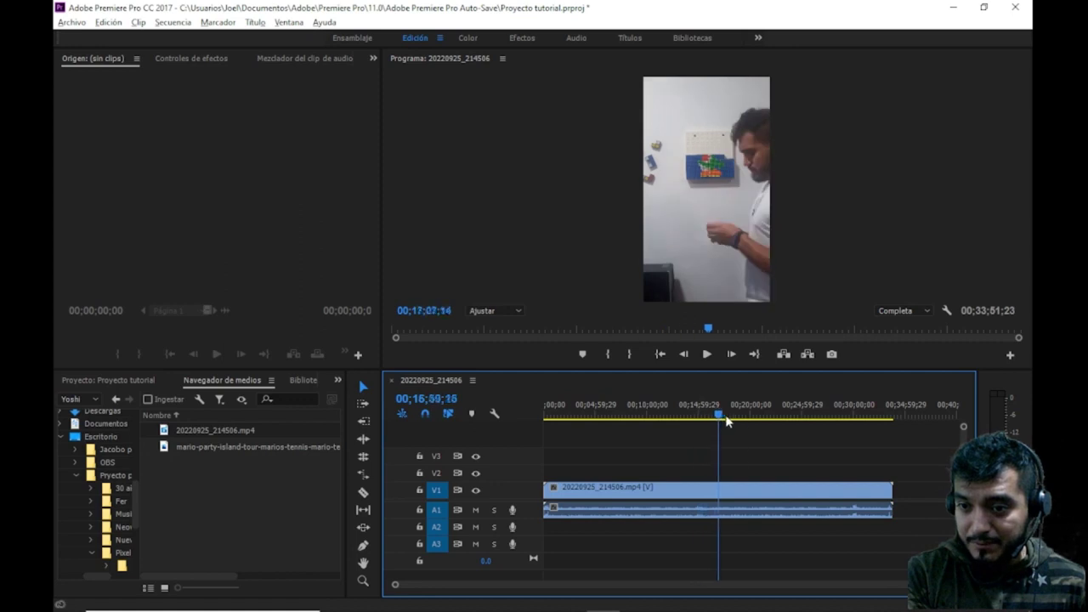
{"action": "left_click", "coordinate": [891, 411]}
{"action": "left_click_drag", "start_coordinate": [891, 413], "coordinate": [495, 418]}
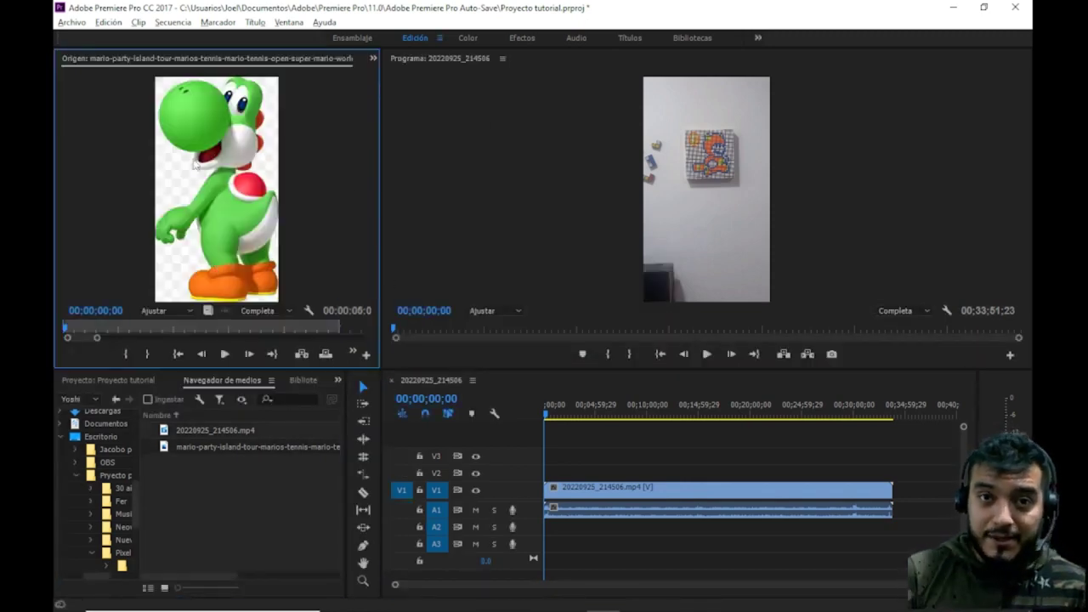
- Load the timelapse into the Source monitor and scrub the sequence up to about 47 seconds
{"action": "double_click", "coordinate": [255, 431]}
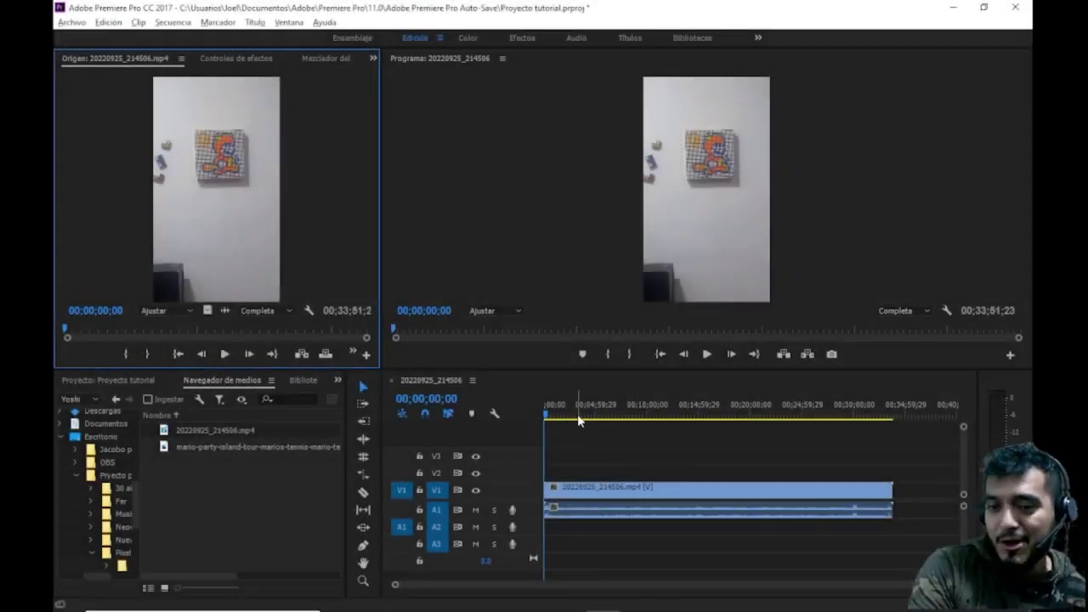
{"action": "left_click", "coordinate": [550, 415]}
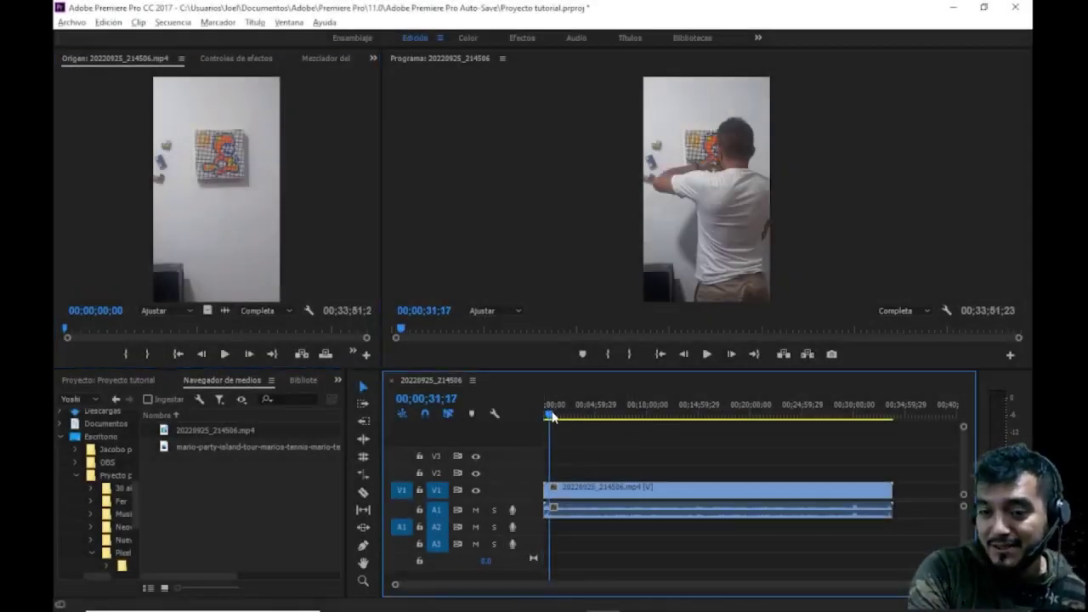
{"action": "mouse_move", "coordinate": [551, 415]}
{"action": "left_mouse_down"}
{"action": "mouse_move", "coordinate": [703, 444]}
{"action": "mouse_move", "coordinate": [856, 524]}
{"action": "left_mouse_up"}
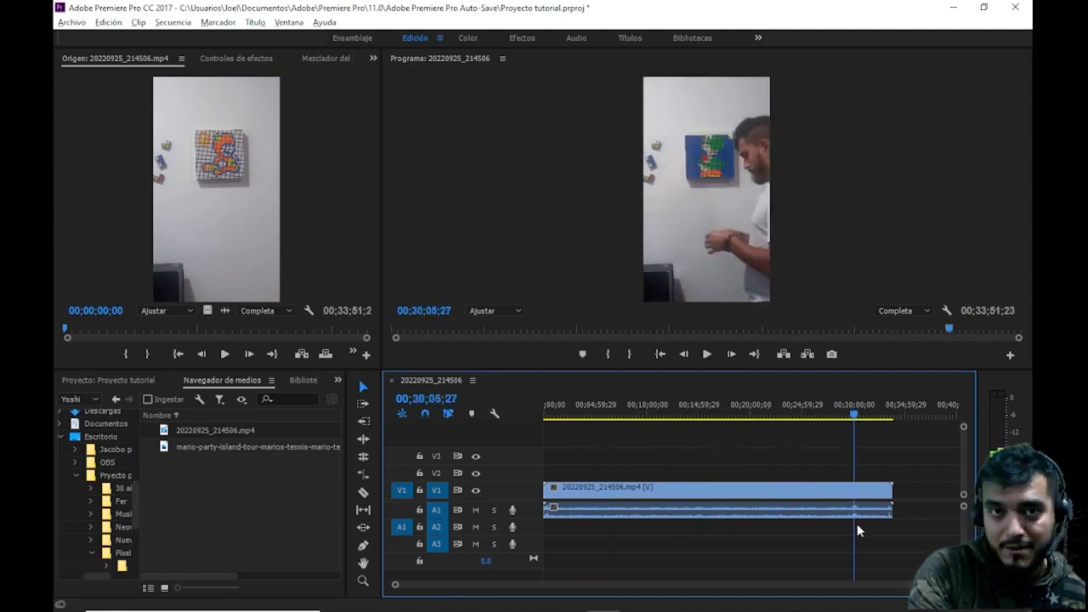
{"action": "mouse_move", "coordinate": [857, 529]}
{"action": "left_mouse_down"}
{"action": "mouse_move", "coordinate": [896, 528]}
{"action": "mouse_move", "coordinate": [709, 523]}
{"action": "left_mouse_up"}
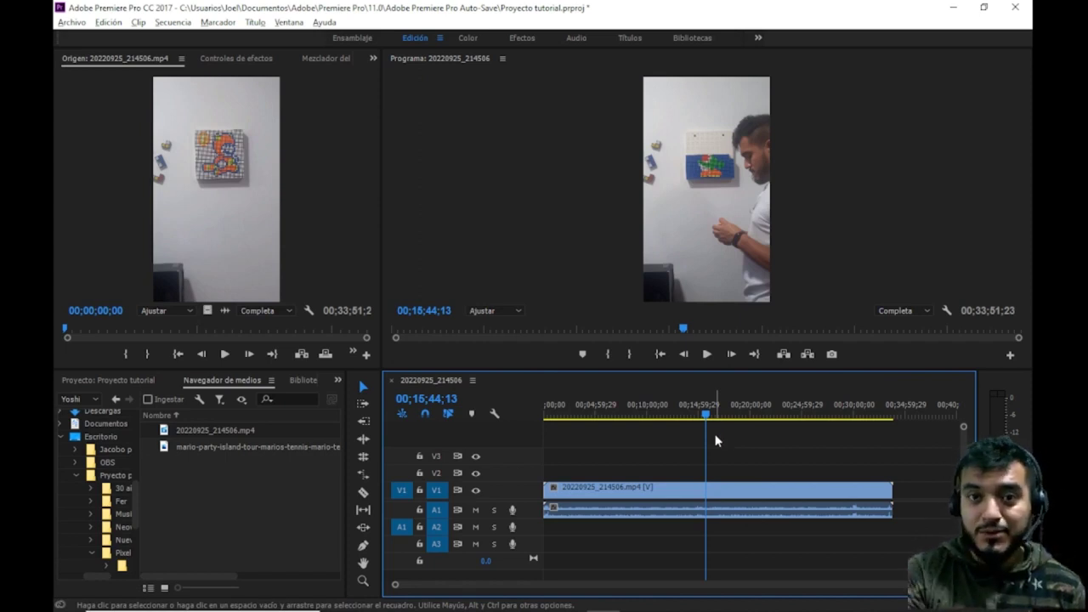
{"action": "left_click_drag", "start_coordinate": [708, 419], "coordinate": [404, 415]}
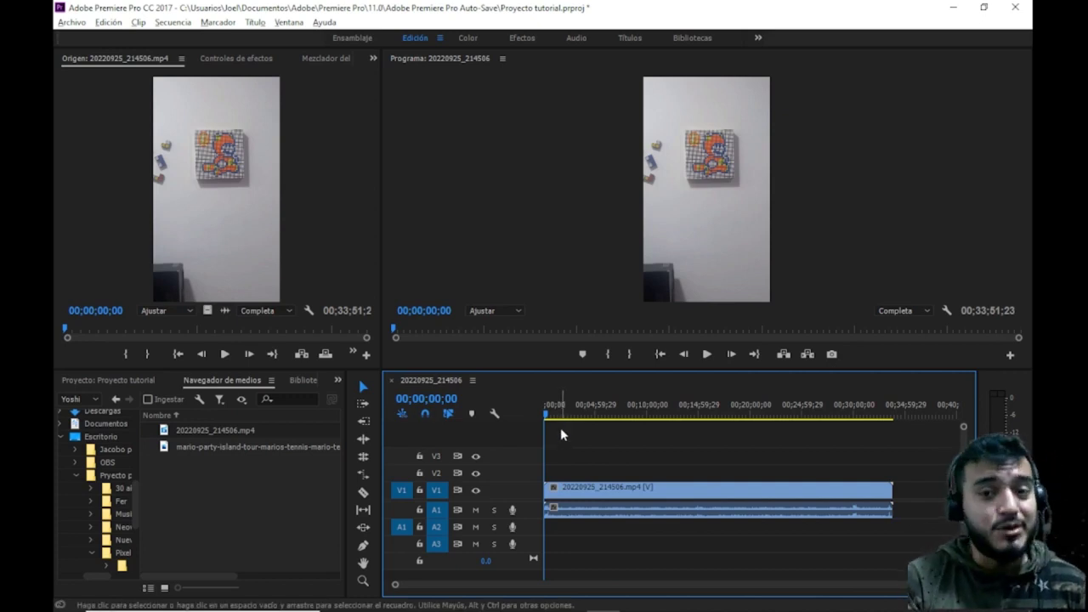
{"action": "left_click", "coordinate": [546, 417]}
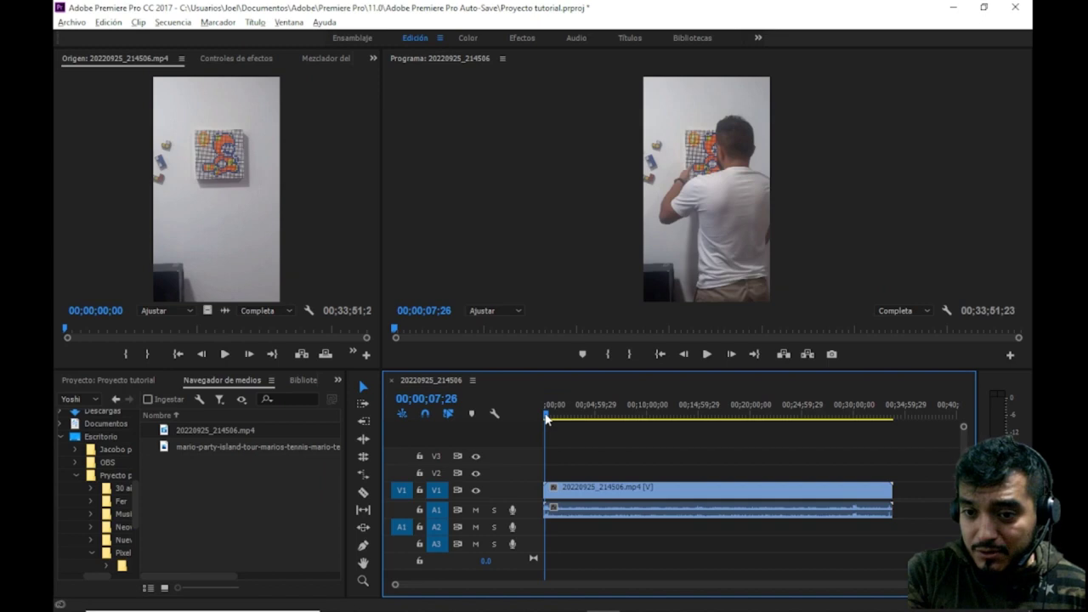
{"action": "left_click_drag", "start_coordinate": [545, 416], "coordinate": [551, 417]}
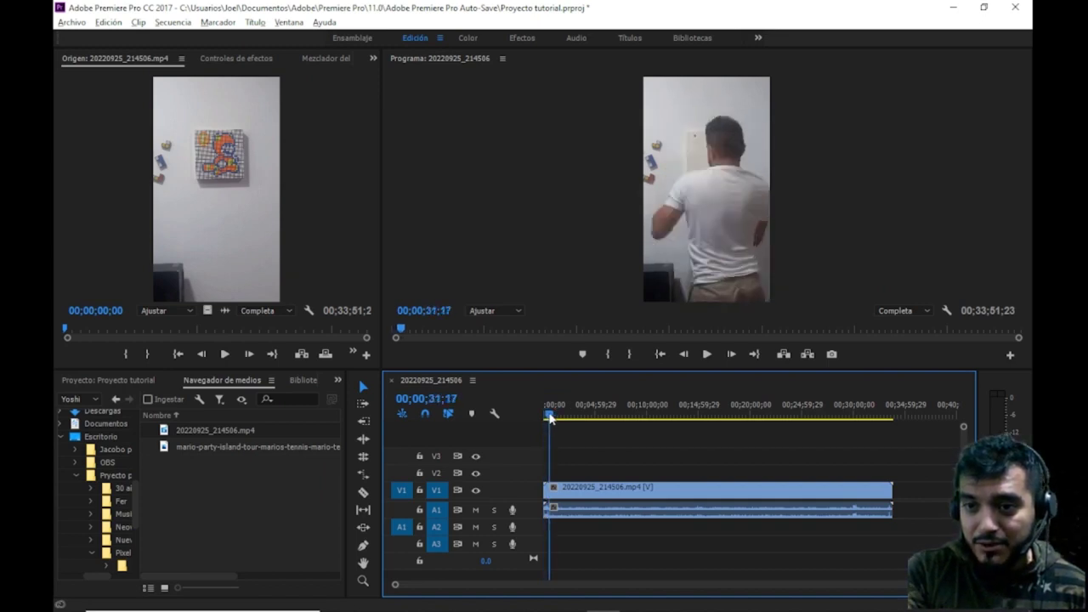
{"action": "left_click_drag", "start_coordinate": [551, 416], "coordinate": [552, 417]}
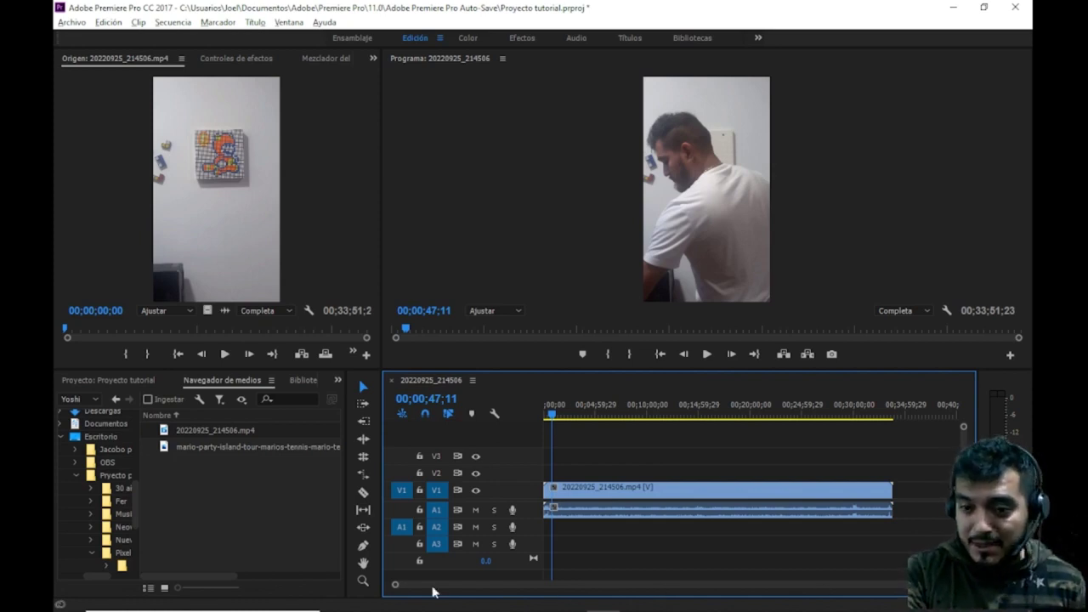
{"action": "left_click_drag", "start_coordinate": [956, 583], "coordinate": [812, 590]}
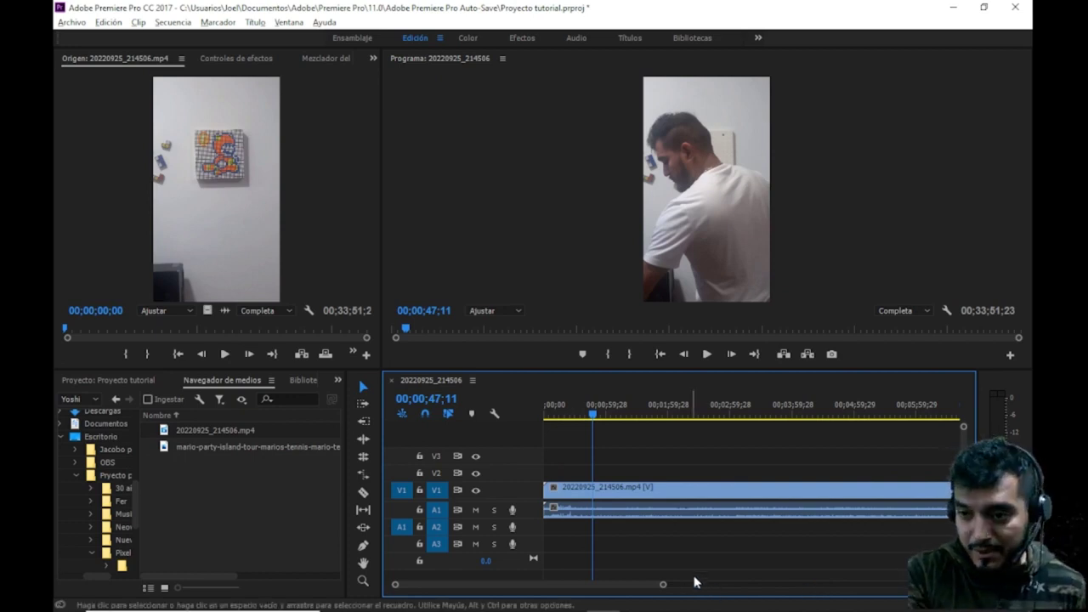
{"action": "left_click_drag", "start_coordinate": [663, 587], "coordinate": [459, 587]}
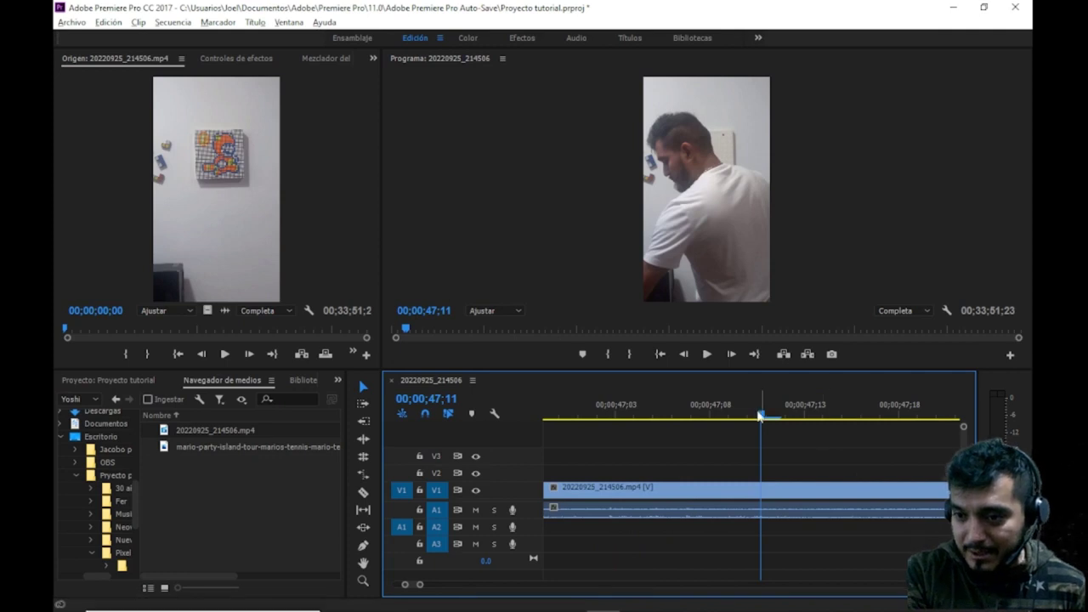
{"action": "left_click_drag", "start_coordinate": [753, 416], "coordinate": [570, 417]}
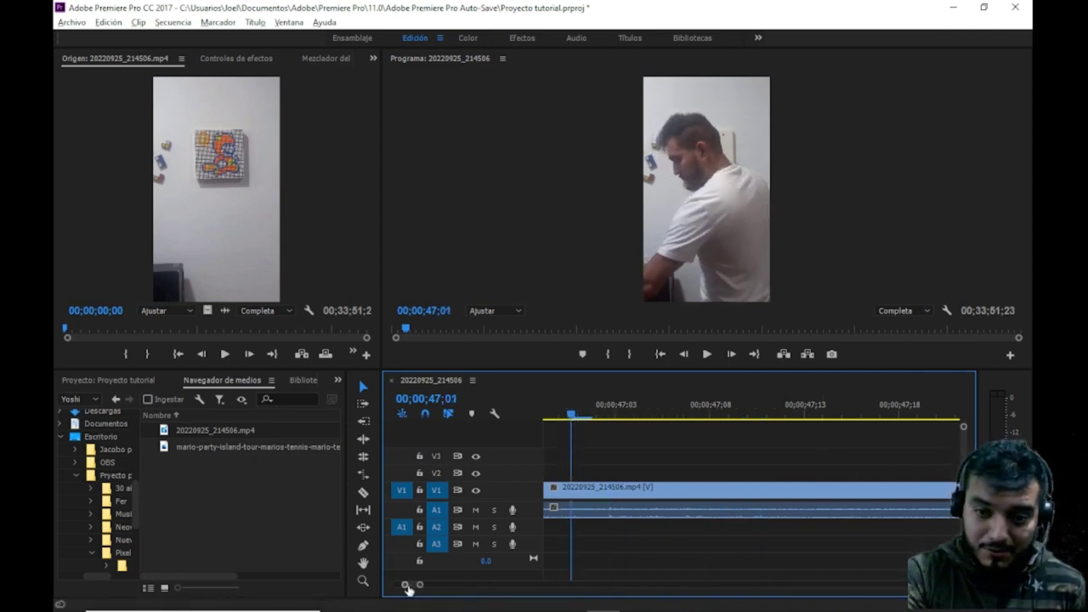
{"action": "left_click_drag", "start_coordinate": [422, 588], "coordinate": [431, 588]}
{"action": "mouse_move", "coordinate": [771, 426]}
{"action": "left_mouse_down"}
{"action": "mouse_move", "coordinate": [639, 432]}
{"action": "mouse_move", "coordinate": [669, 425]}
{"action": "left_mouse_up"}
{"action": "left_click_drag", "start_coordinate": [429, 584], "coordinate": [468, 583]}
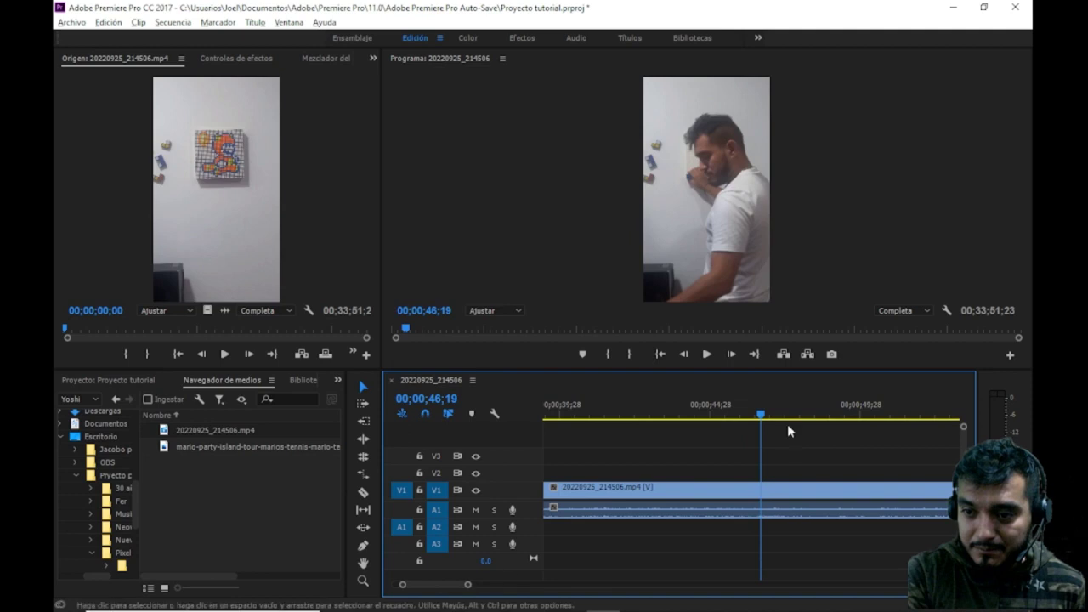
{"action": "left_click_drag", "start_coordinate": [760, 414], "coordinate": [579, 416]}
{"action": "left_click_drag", "start_coordinate": [466, 586], "coordinate": [510, 586]}
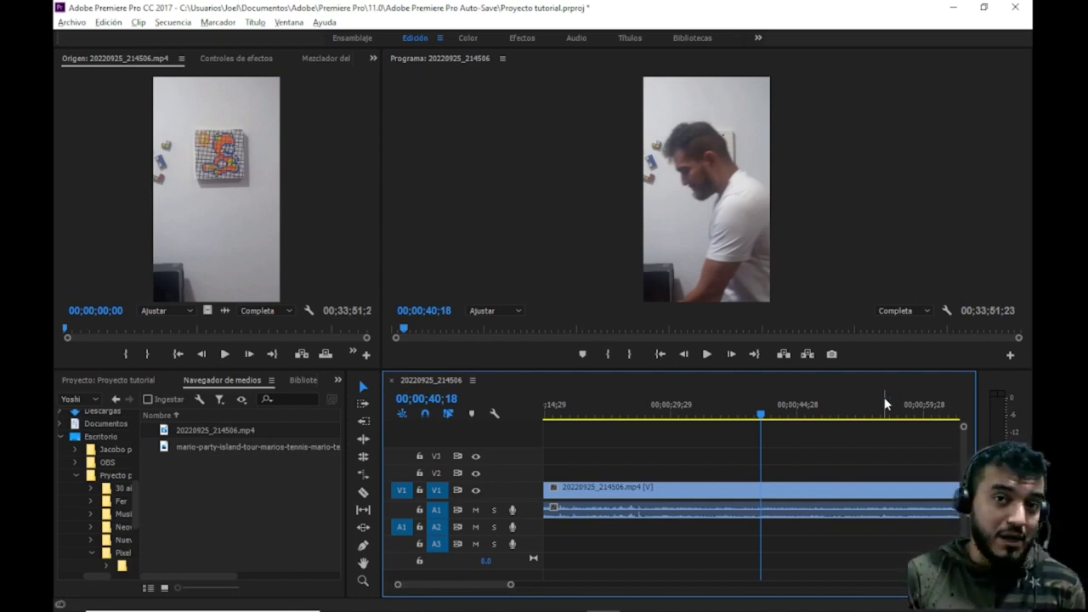
{"action": "left_click", "coordinate": [695, 491]}
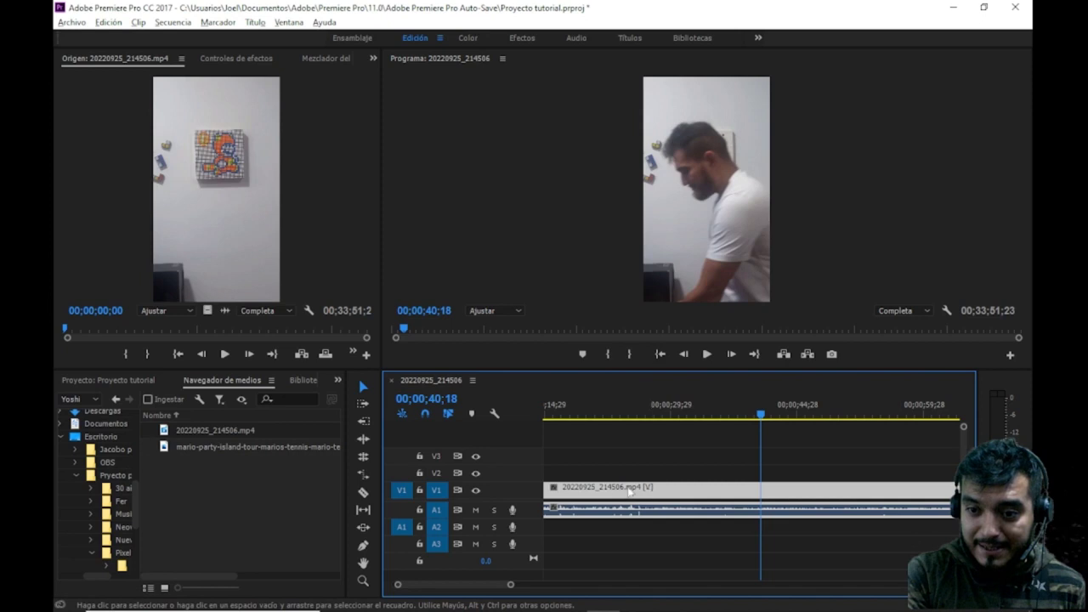
{"action": "left_click", "coordinate": [476, 490]}
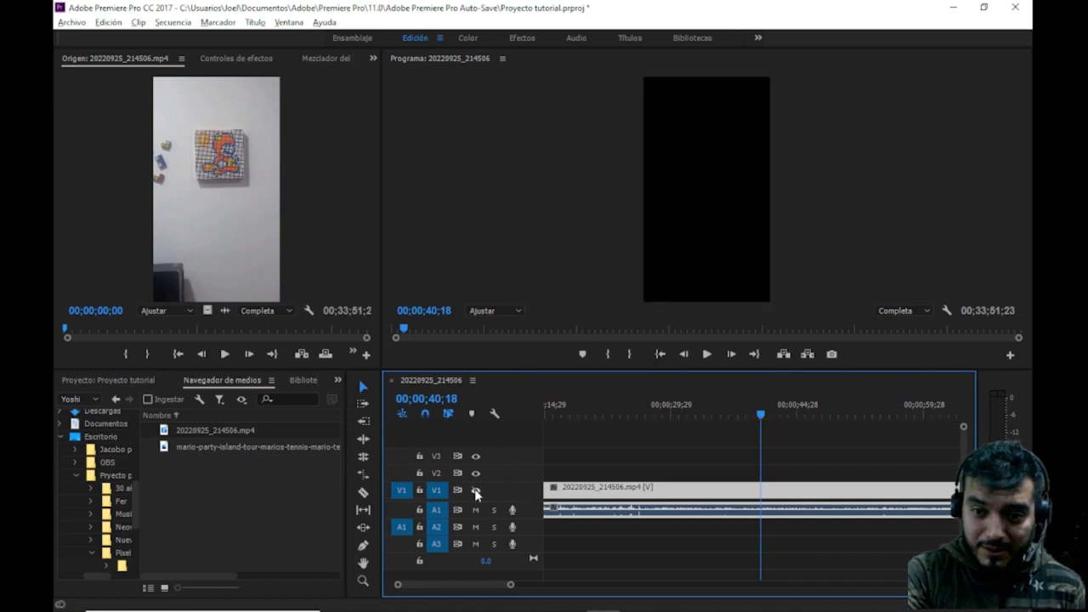
{"action": "left_click", "coordinate": [476, 491]}
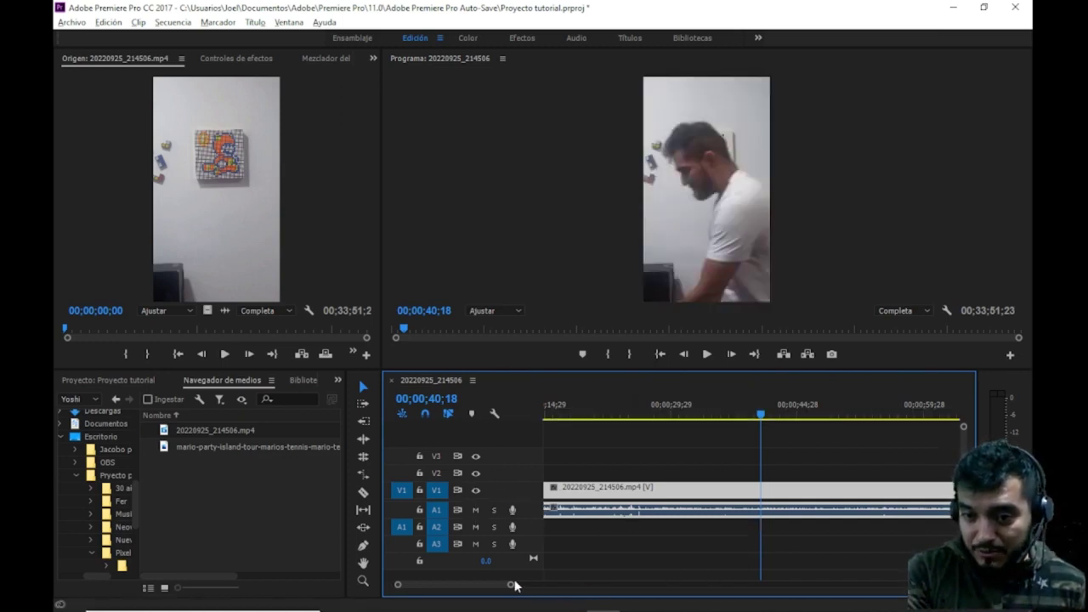
{"action": "left_click_drag", "start_coordinate": [510, 584], "coordinate": [472, 583]}
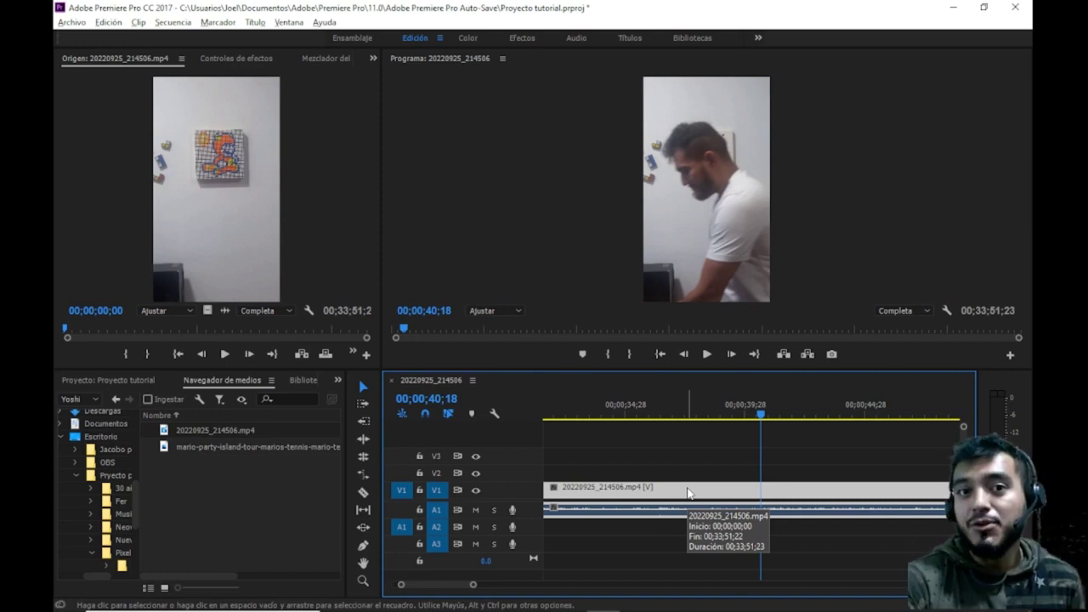
- Unlink the V1 timelapse video from its audio and confirm each selects separately
{"action": "right_click", "coordinate": [689, 492]}
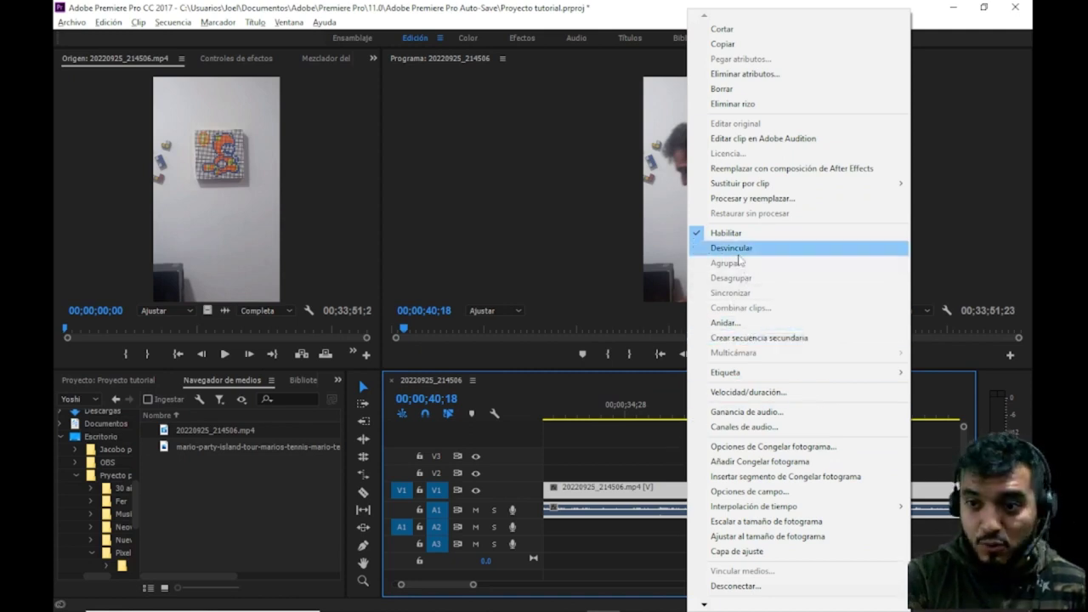
{"action": "left_click", "coordinate": [738, 252]}
{"action": "left_click", "coordinate": [698, 512]}
{"action": "left_click", "coordinate": [702, 493]}
{"action": "left_click", "coordinate": [699, 514]}
{"action": "left_click", "coordinate": [704, 491]}
{"action": "left_click", "coordinate": [704, 516]}
{"action": "left_click", "coordinate": [711, 497]}
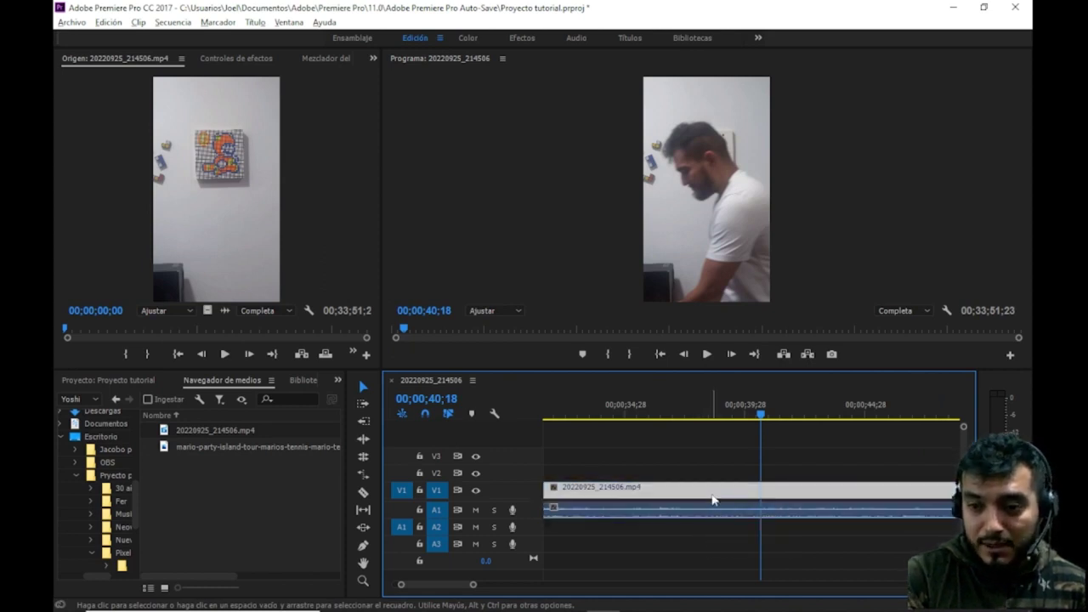
- Delete the timelapse audio clip from track A1
{"action": "left_click", "coordinate": [712, 513]}
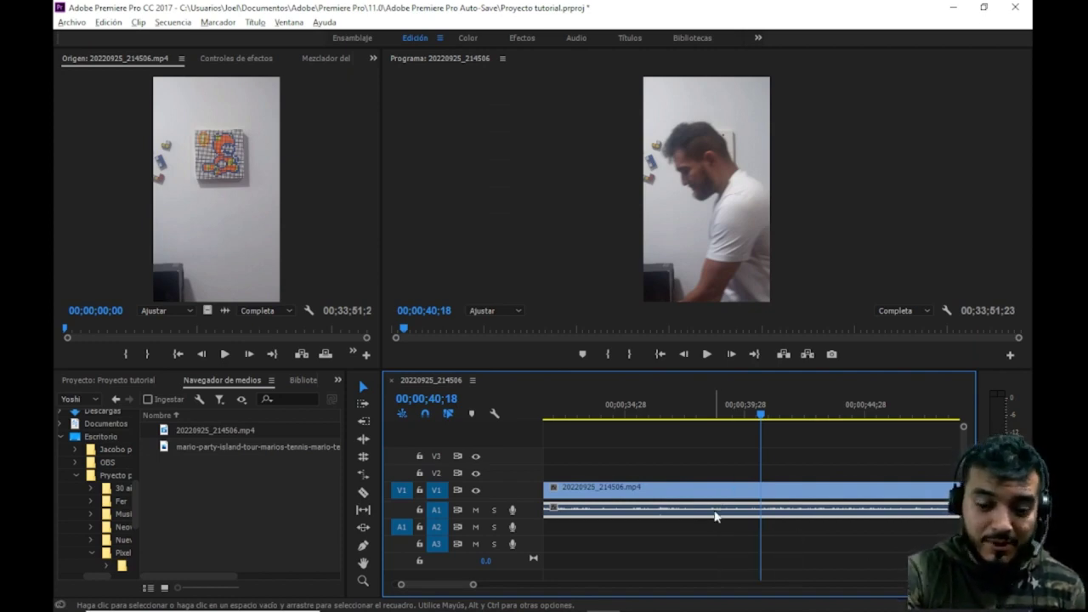
{"action": "key", "text": "Delete"}
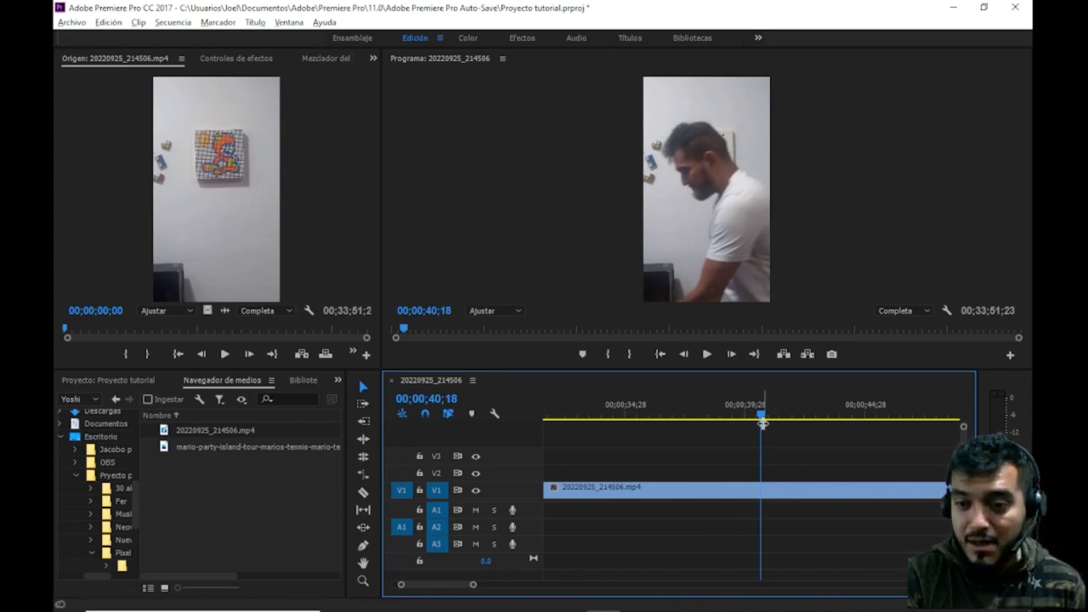
{"action": "left_click_drag", "start_coordinate": [761, 417], "coordinate": [554, 416]}
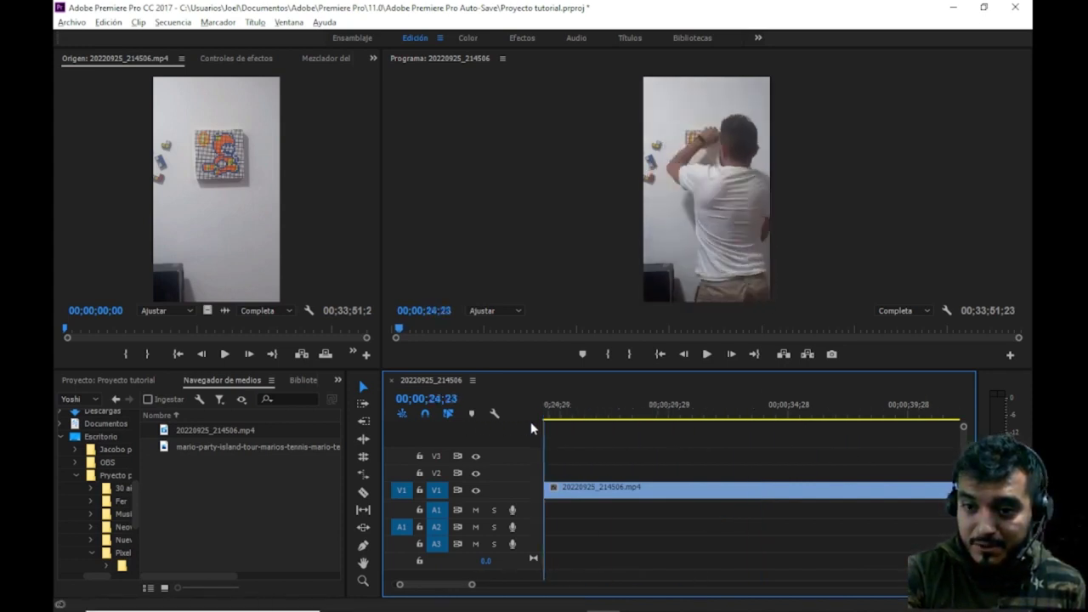
- Zoom the timeline out and park the playhead near 00;00;38;01
{"action": "left_click_drag", "start_coordinate": [472, 584], "coordinate": [488, 583]}
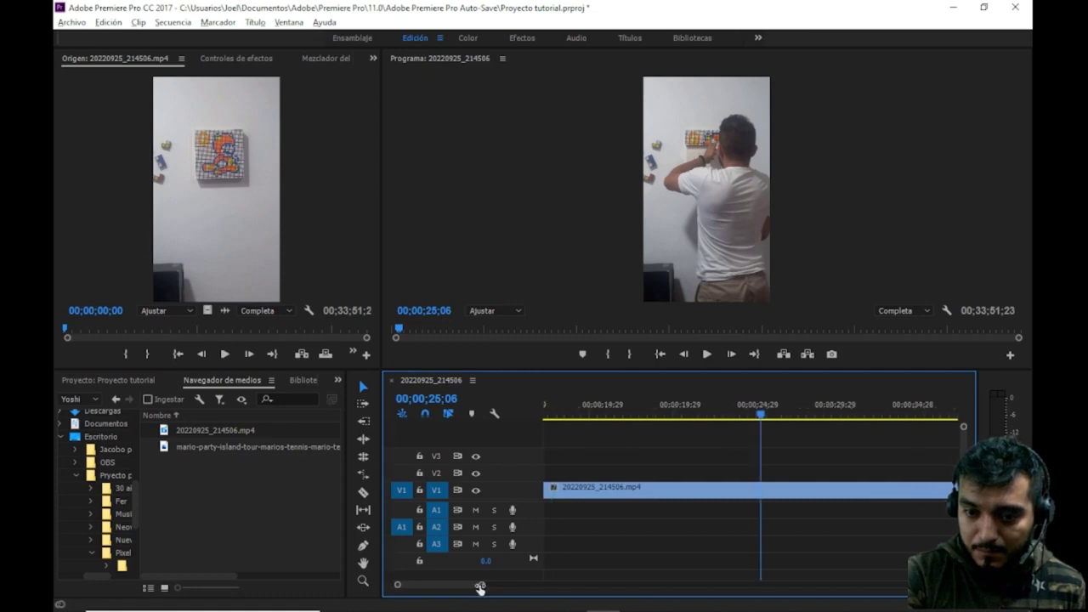
{"action": "left_click_drag", "start_coordinate": [761, 415], "coordinate": [847, 419]}
{"action": "left_click_drag", "start_coordinate": [487, 583], "coordinate": [535, 584]}
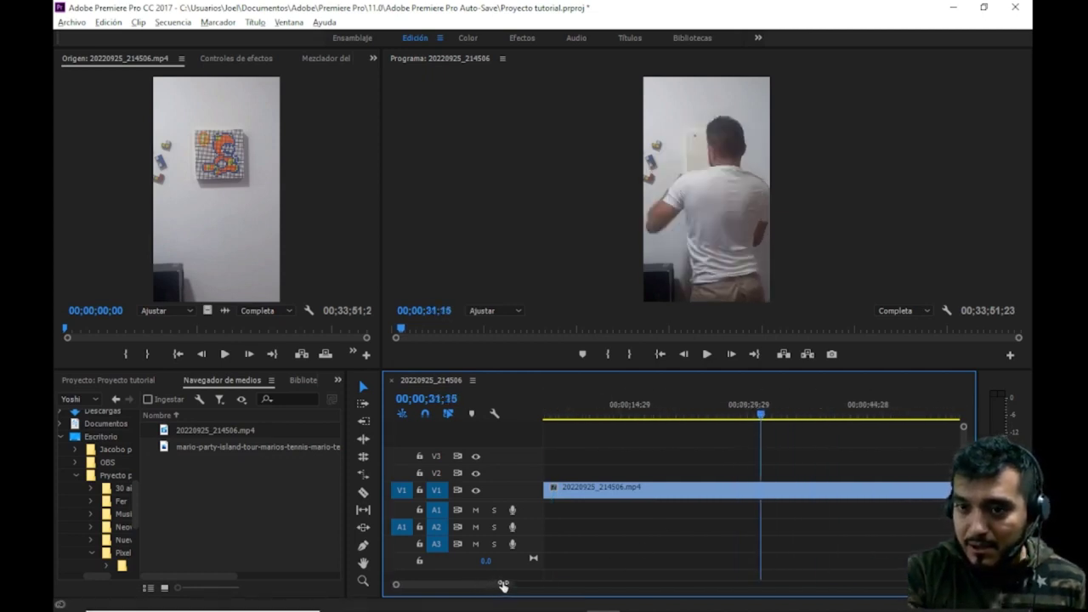
{"action": "mouse_move", "coordinate": [708, 414]}
{"action": "left_mouse_down"}
{"action": "mouse_move", "coordinate": [753, 418]}
{"action": "mouse_move", "coordinate": [729, 419]}
{"action": "mouse_move", "coordinate": [743, 424]}
{"action": "left_mouse_up"}
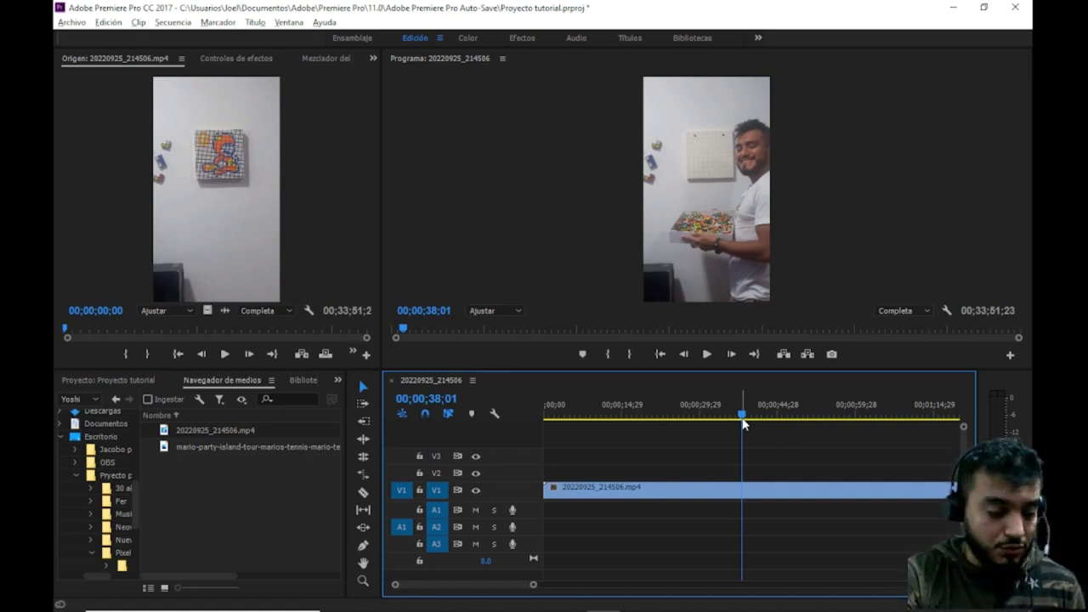
- Split the V1 clip at the playhead with Ctrl+K and select each resulting piece
{"action": "key", "text": "ctrl+k"}
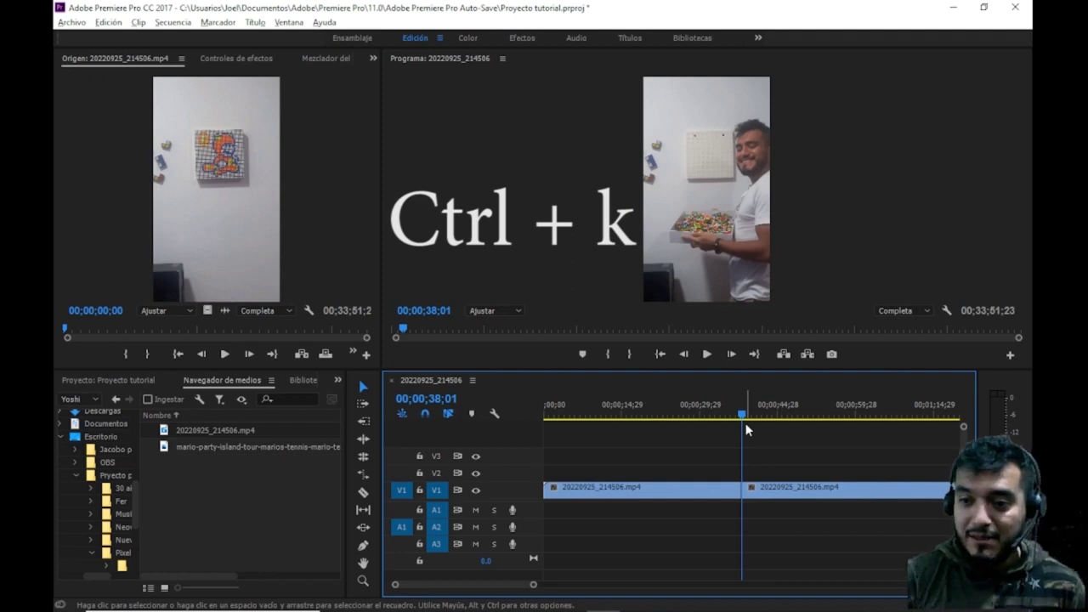
{"action": "left_click", "coordinate": [757, 496]}
{"action": "left_click", "coordinate": [712, 496]}
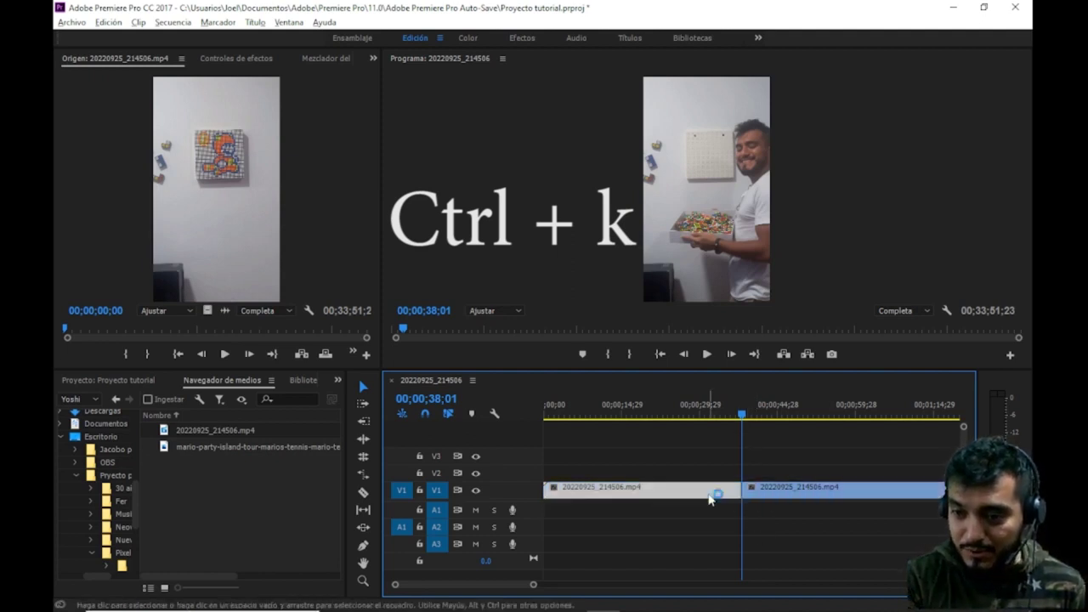
{"action": "left_click", "coordinate": [765, 496]}
{"action": "left_click", "coordinate": [722, 495]}
{"action": "left_click", "coordinate": [748, 492]}
{"action": "left_click", "coordinate": [634, 495]}
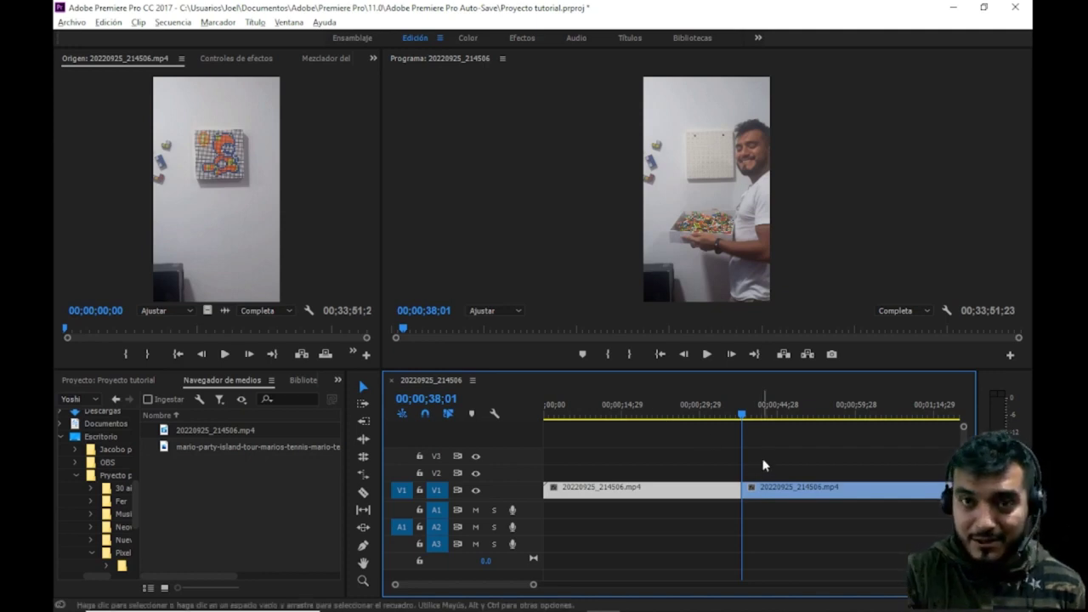
- Scrub around the 38;01 cut to verify it and bring up the first piece's options
{"action": "mouse_move", "coordinate": [742, 414]}
{"action": "left_mouse_down"}
{"action": "mouse_move", "coordinate": [764, 418]}
{"action": "mouse_move", "coordinate": [748, 419]}
{"action": "left_mouse_up"}
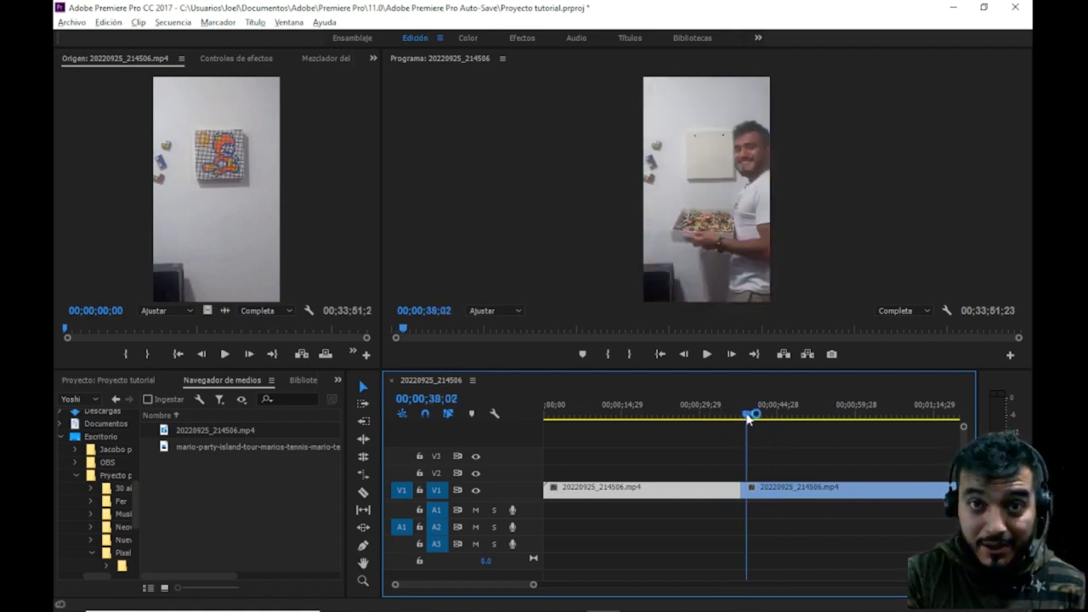
{"action": "left_click_drag", "start_coordinate": [748, 419], "coordinate": [746, 417]}
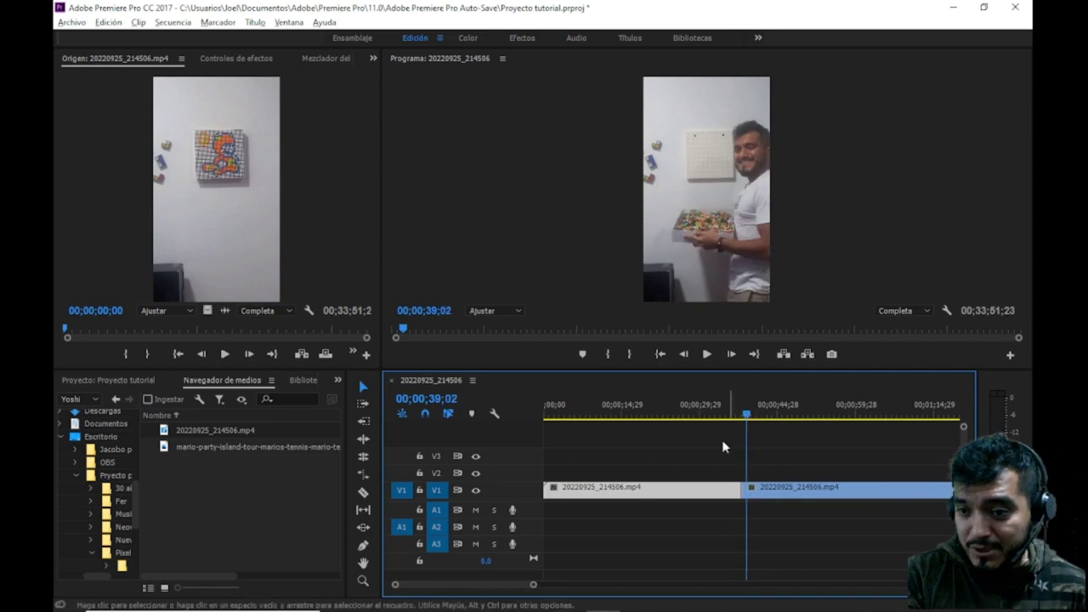
{"action": "left_click_drag", "start_coordinate": [746, 417], "coordinate": [744, 417]}
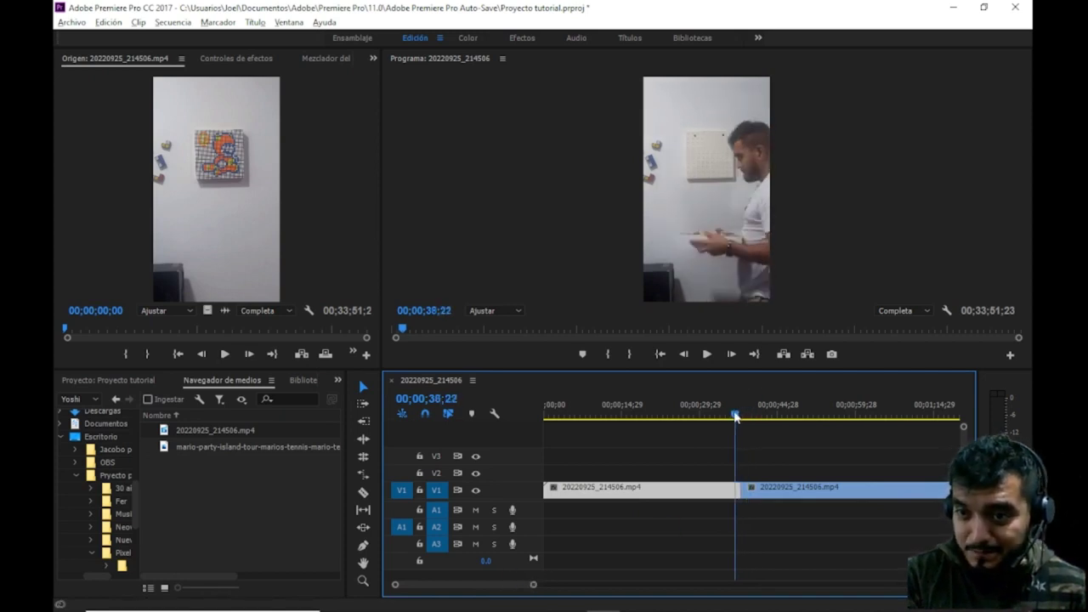
{"action": "right_click", "coordinate": [702, 495]}
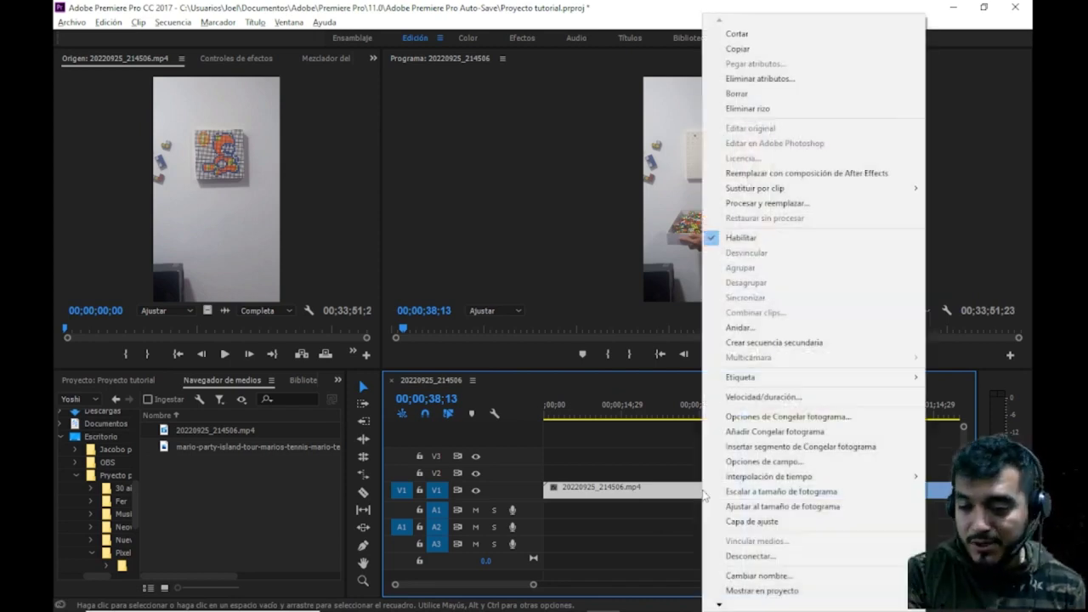
- Delete the opening 38-second piece and play the sequence from the start
{"action": "left_click", "coordinate": [790, 96]}
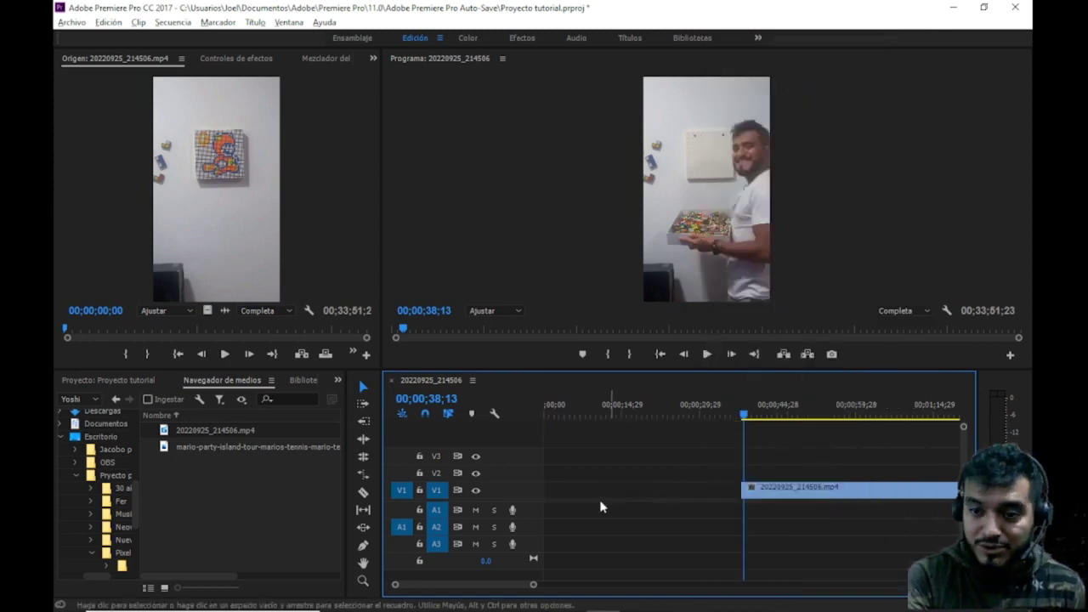
{"action": "left_click_drag", "start_coordinate": [534, 588], "coordinate": [889, 590]}
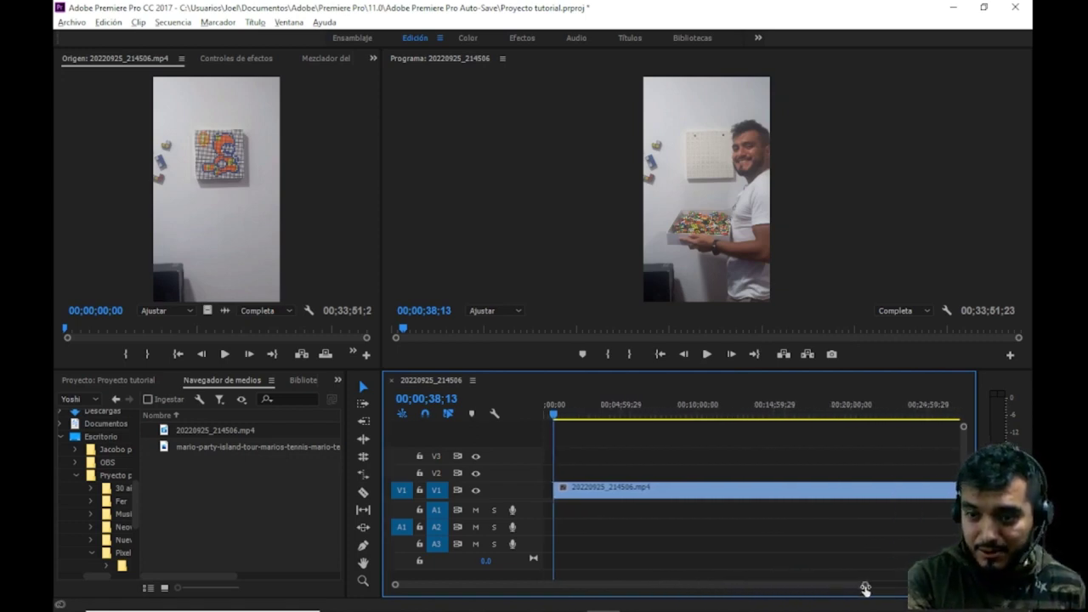
{"action": "left_click_drag", "start_coordinate": [889, 590], "coordinate": [775, 585]}
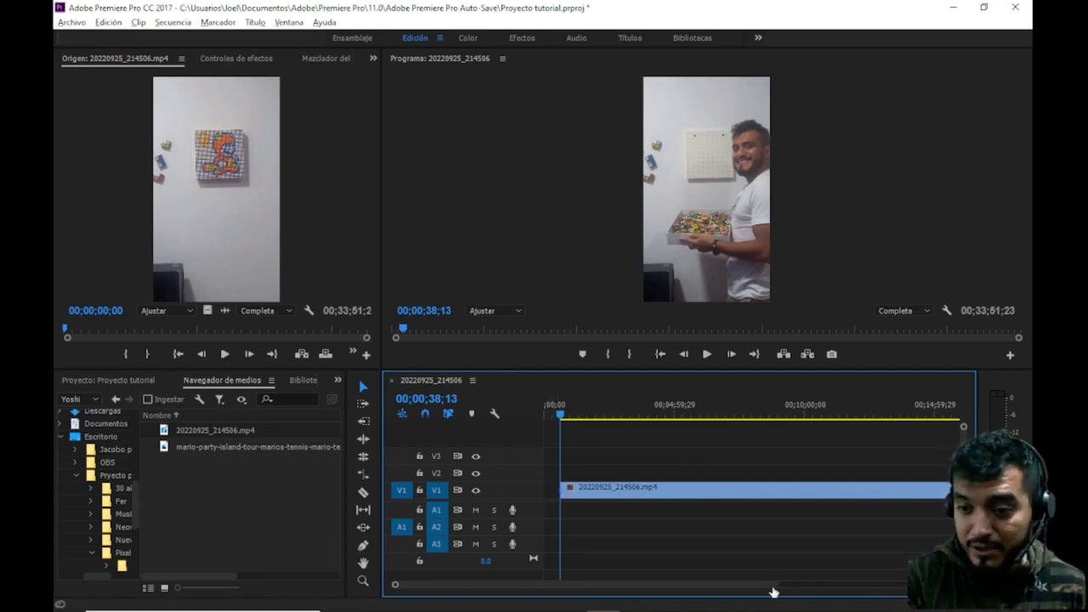
{"action": "key", "text": "Home"}
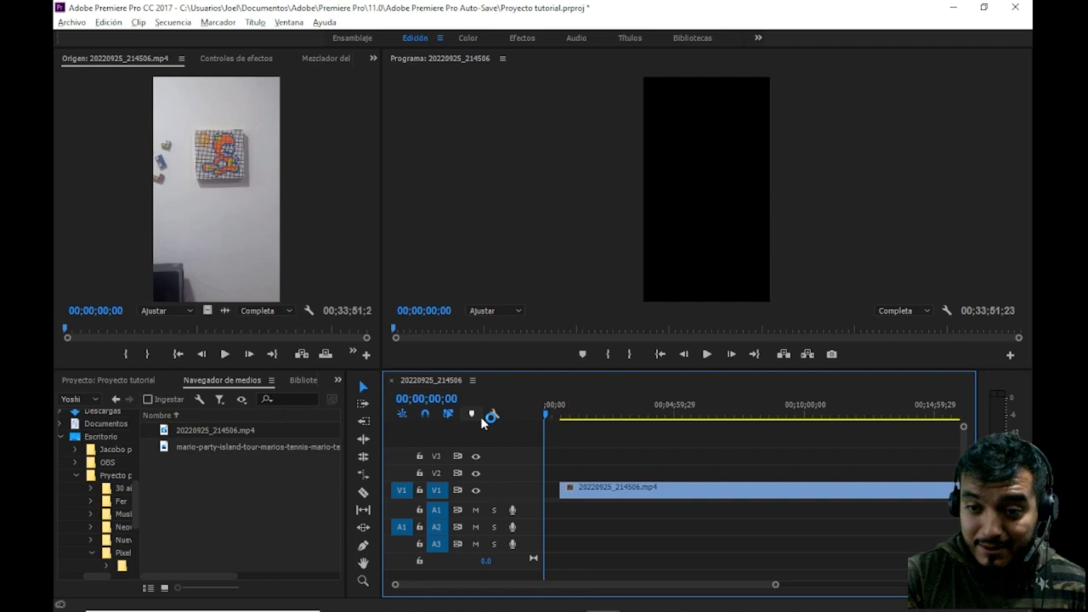
{"action": "left_click", "coordinate": [706, 354]}
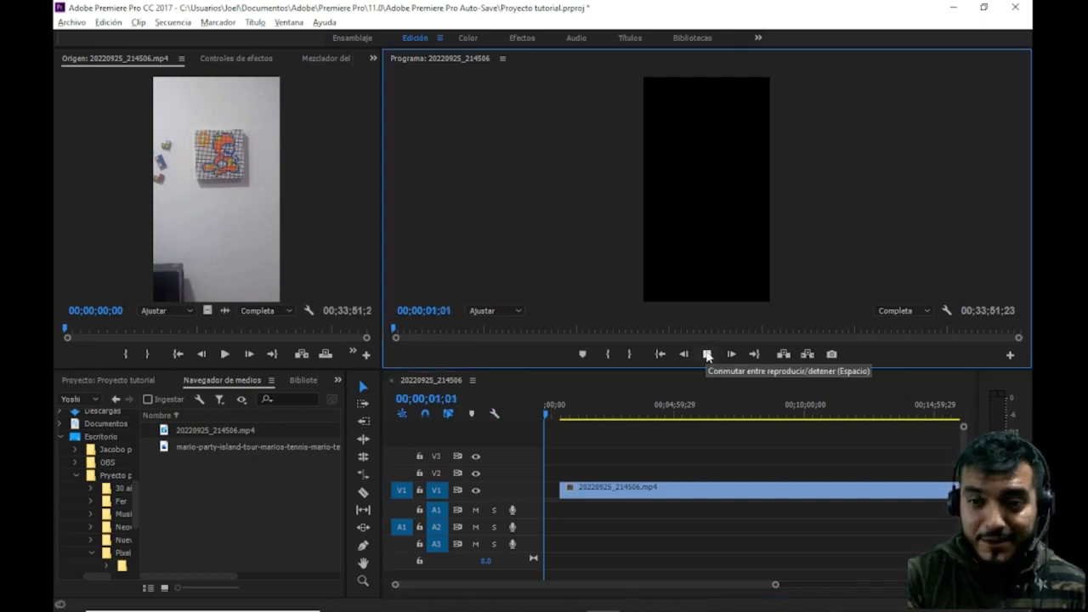
{"action": "left_click", "coordinate": [706, 354]}
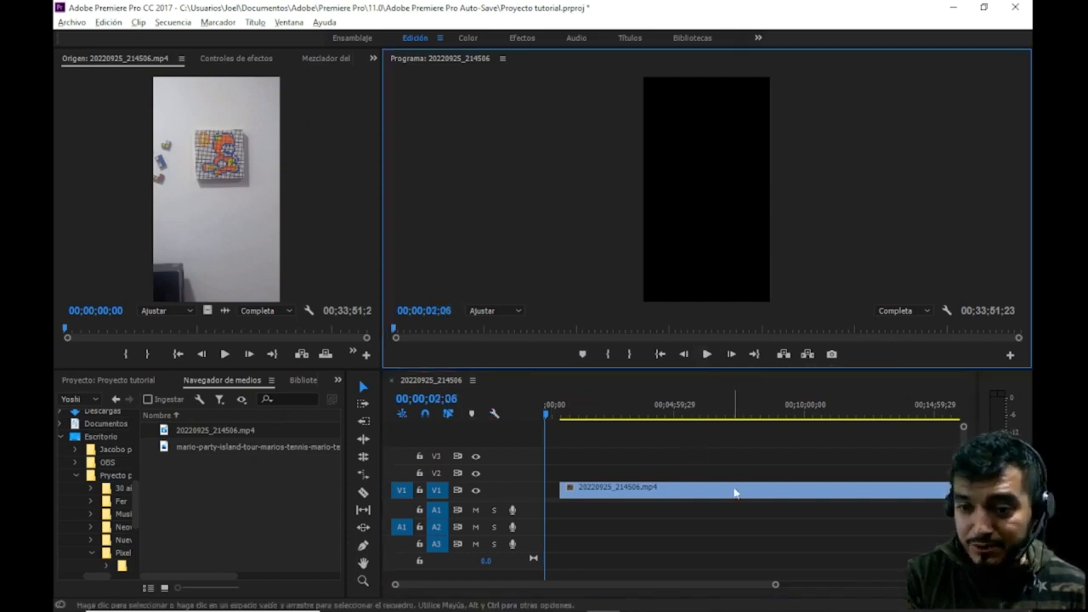
- Slide the remaining timelapse clip to start at 00;00 and scrub its opening
{"action": "left_click_drag", "start_coordinate": [741, 498], "coordinate": [727, 498]}
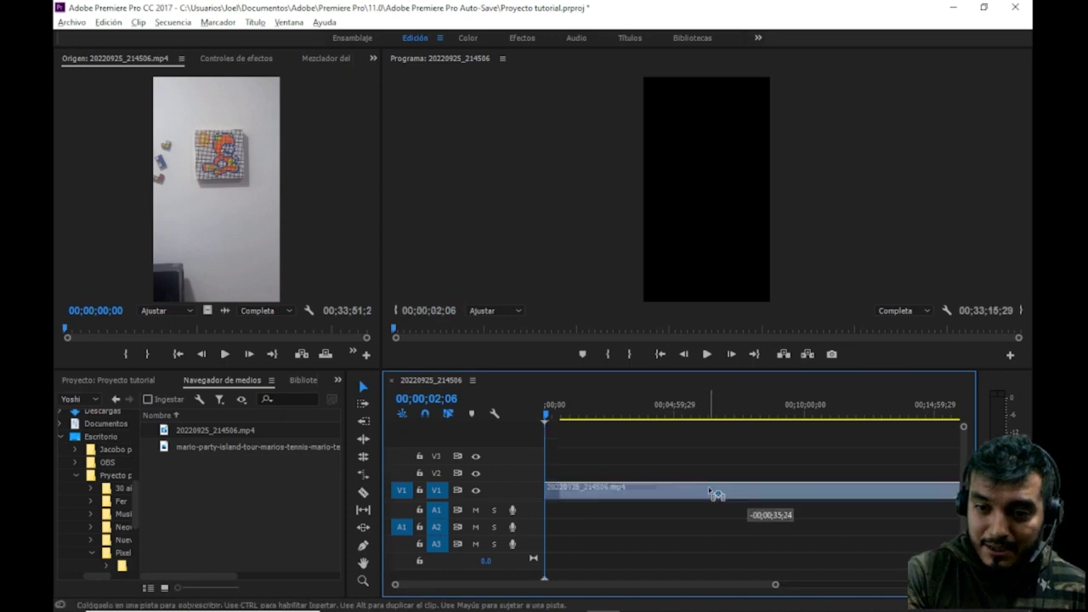
{"action": "left_click_drag", "start_coordinate": [775, 582], "coordinate": [500, 584]}
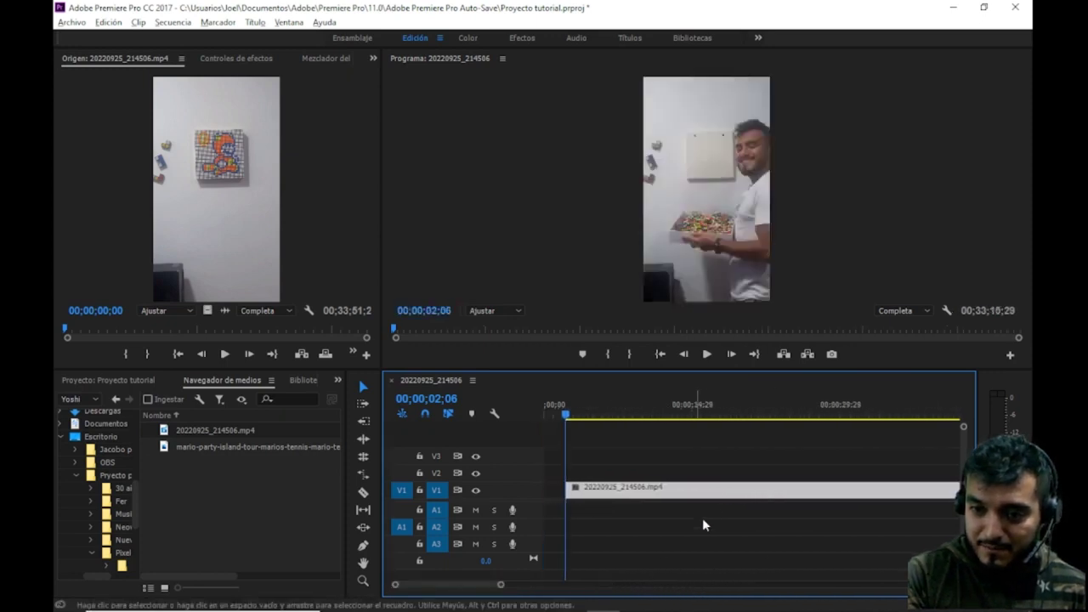
{"action": "left_click_drag", "start_coordinate": [730, 491], "coordinate": [709, 492]}
{"action": "left_click_drag", "start_coordinate": [565, 415], "coordinate": [526, 416]}
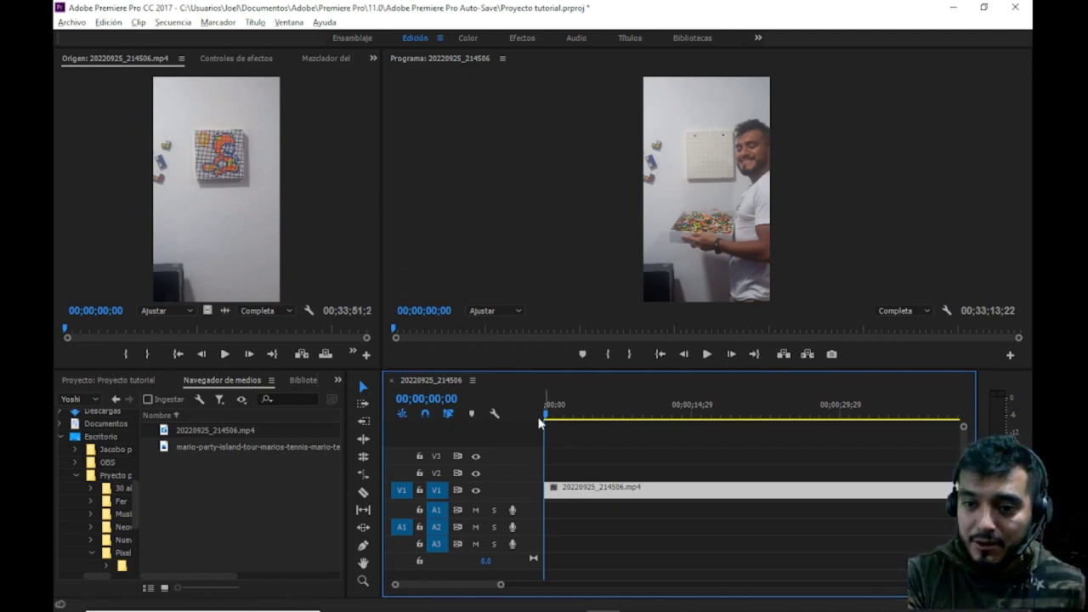
{"action": "left_click_drag", "start_coordinate": [546, 415], "coordinate": [567, 417]}
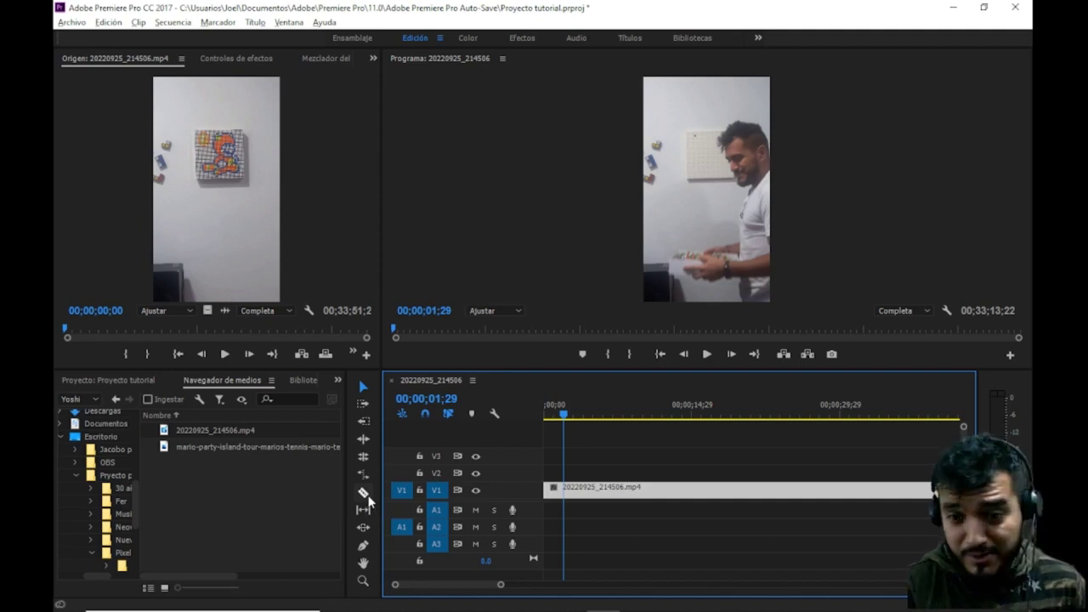
{"action": "left_click", "coordinate": [363, 498]}
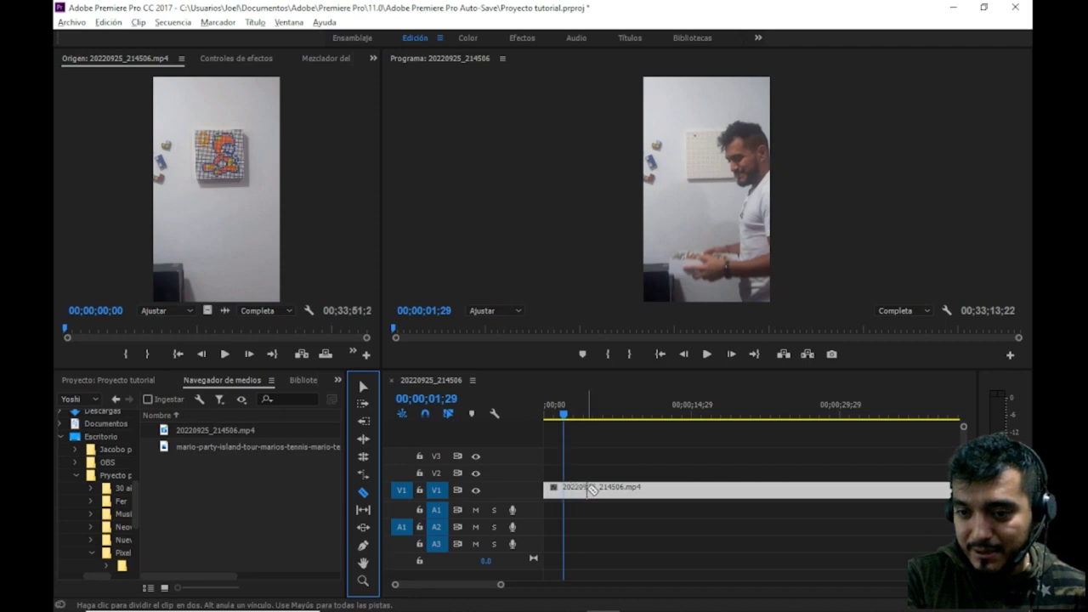
{"action": "left_click", "coordinate": [585, 489]}
{"action": "left_click", "coordinate": [655, 488]}
{"action": "left_click", "coordinate": [718, 489]}
{"action": "left_click", "coordinate": [807, 489]}
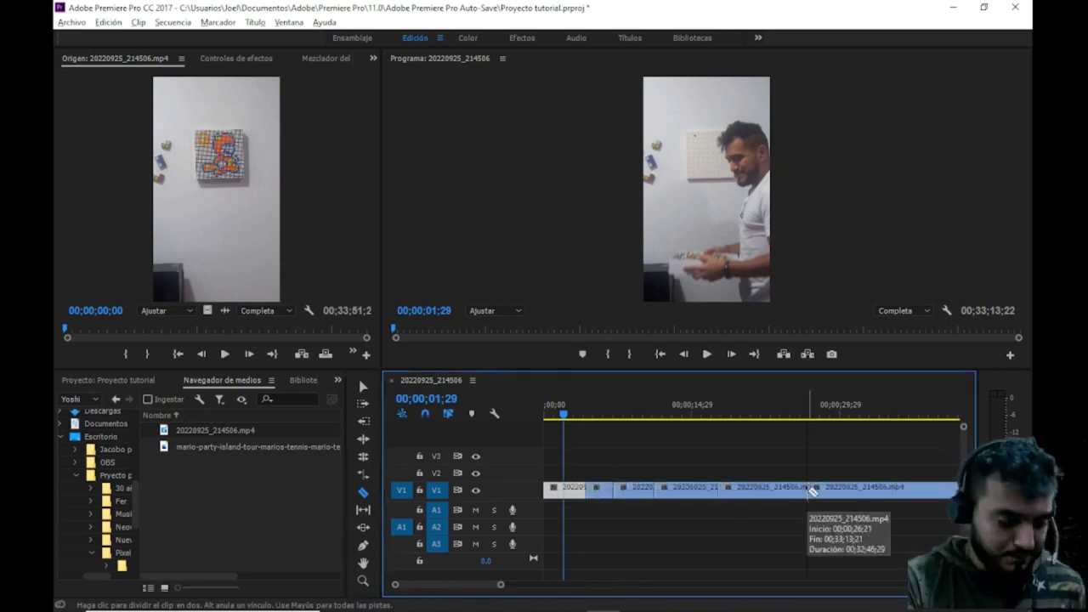
{"action": "key", "text": "ctrl+z"}
{"action": "key", "text": "ctrl+z"}
{"action": "key", "text": "ctrl+z"}
{"action": "key", "text": "ctrl+z"}
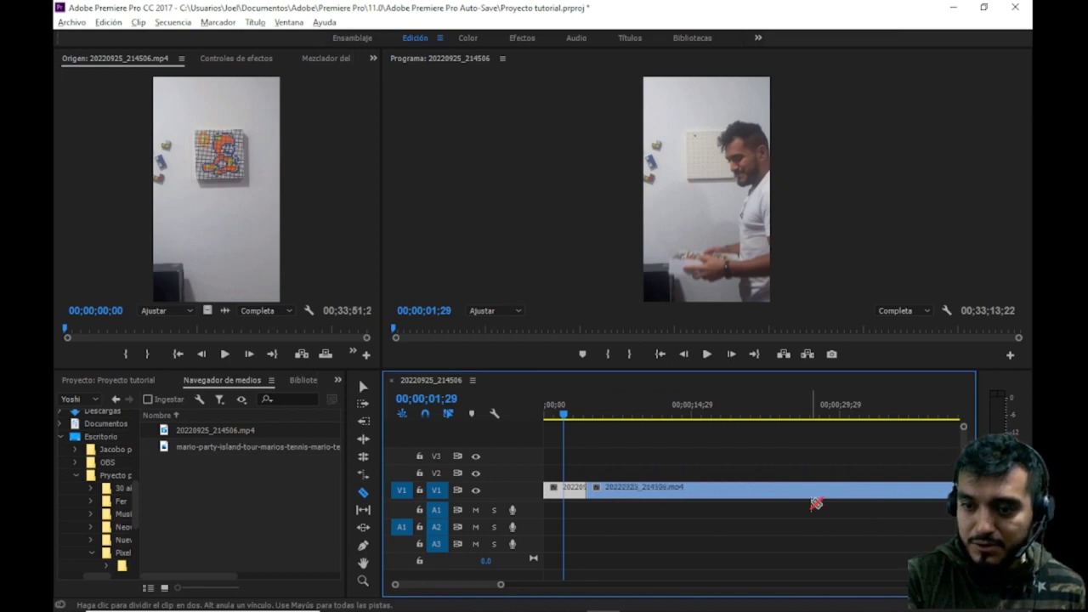
{"action": "key", "text": "ctrl+z"}
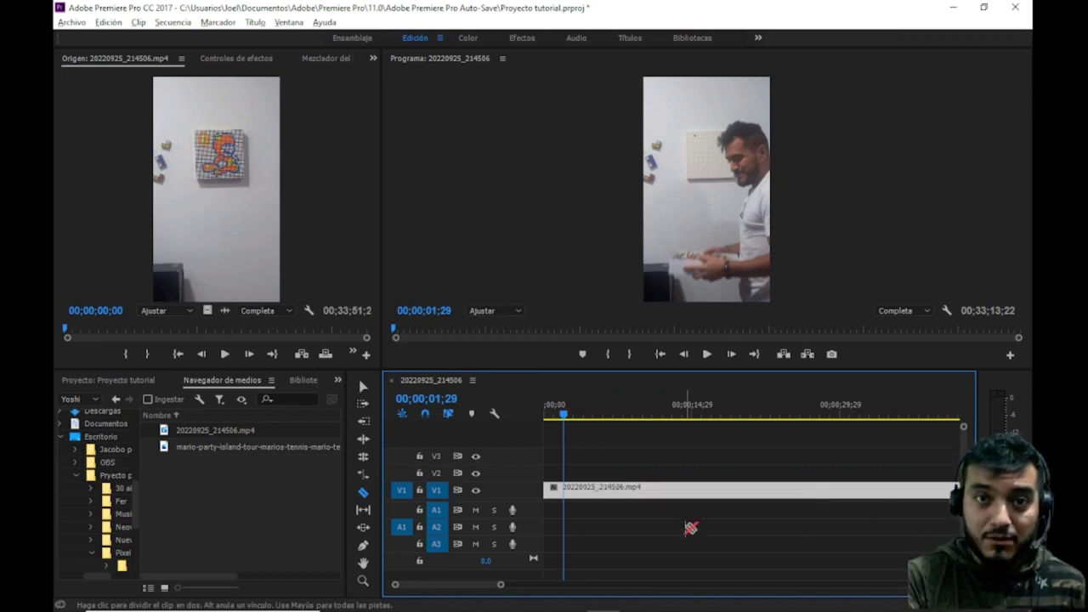
{"action": "left_click", "coordinate": [364, 492]}
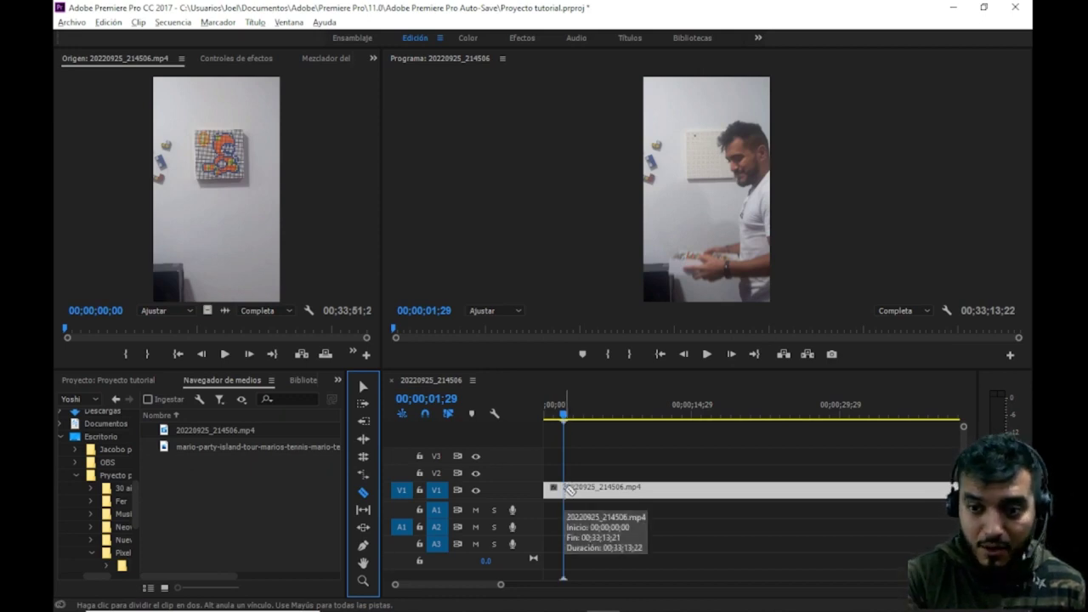
{"action": "key", "text": "v"}
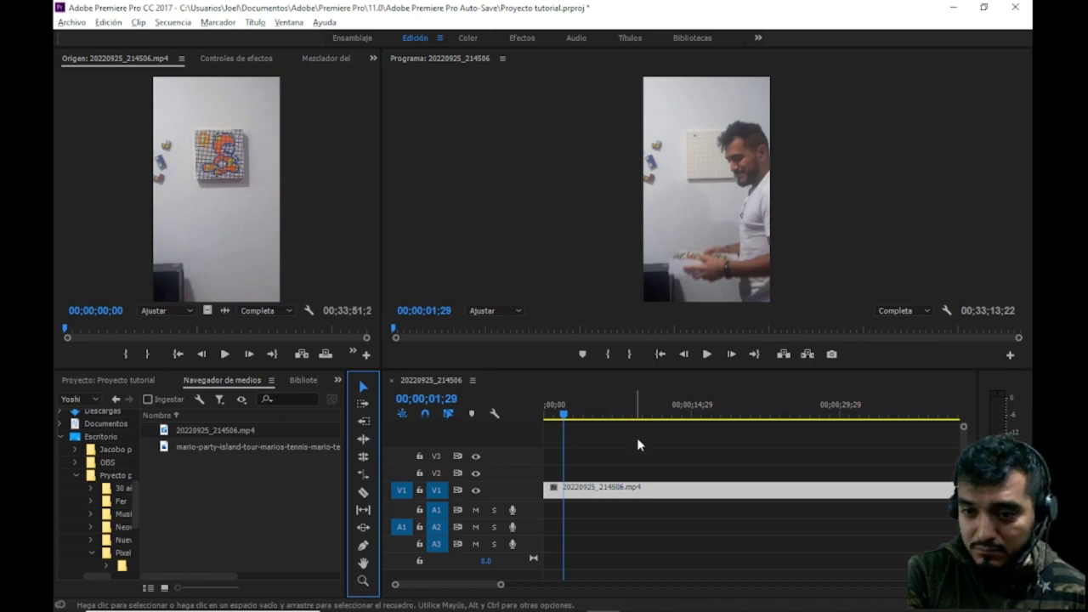
{"action": "left_click", "coordinate": [653, 389]}
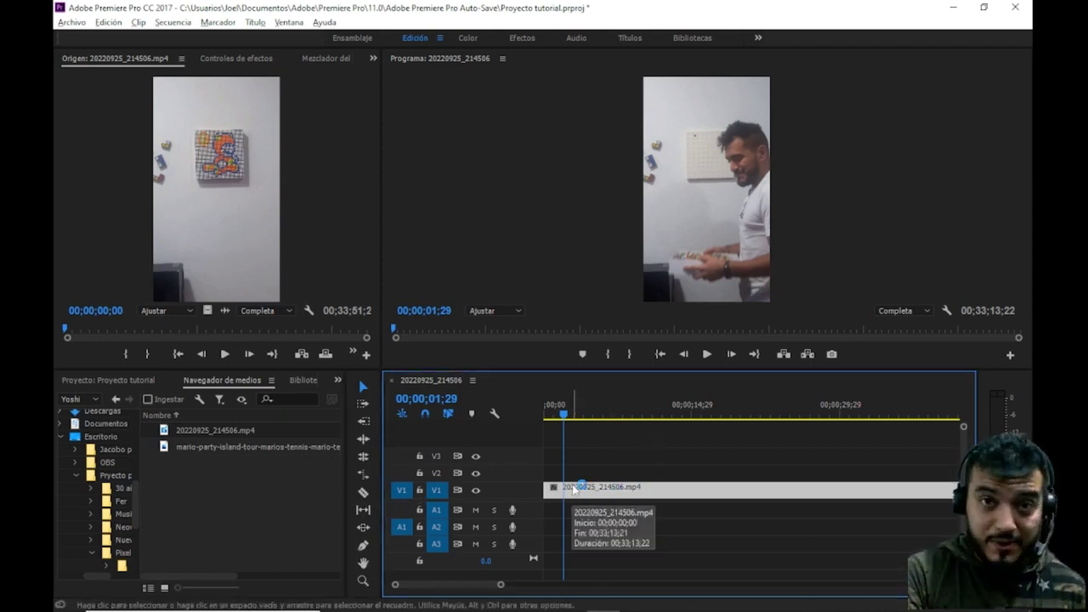
{"action": "key", "text": "c"}
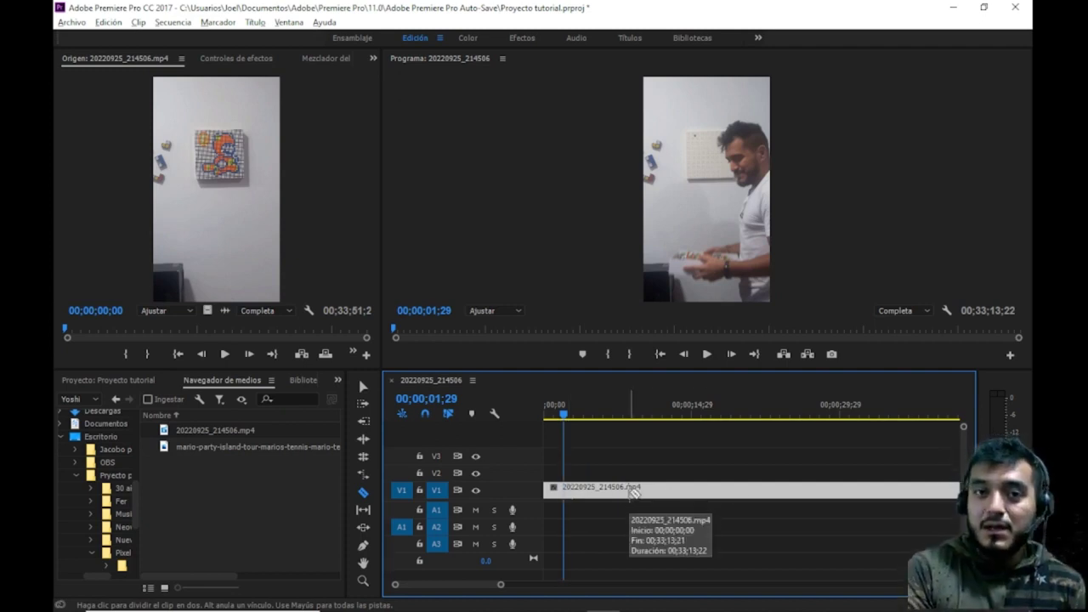
{"action": "left_click", "coordinate": [364, 388]}
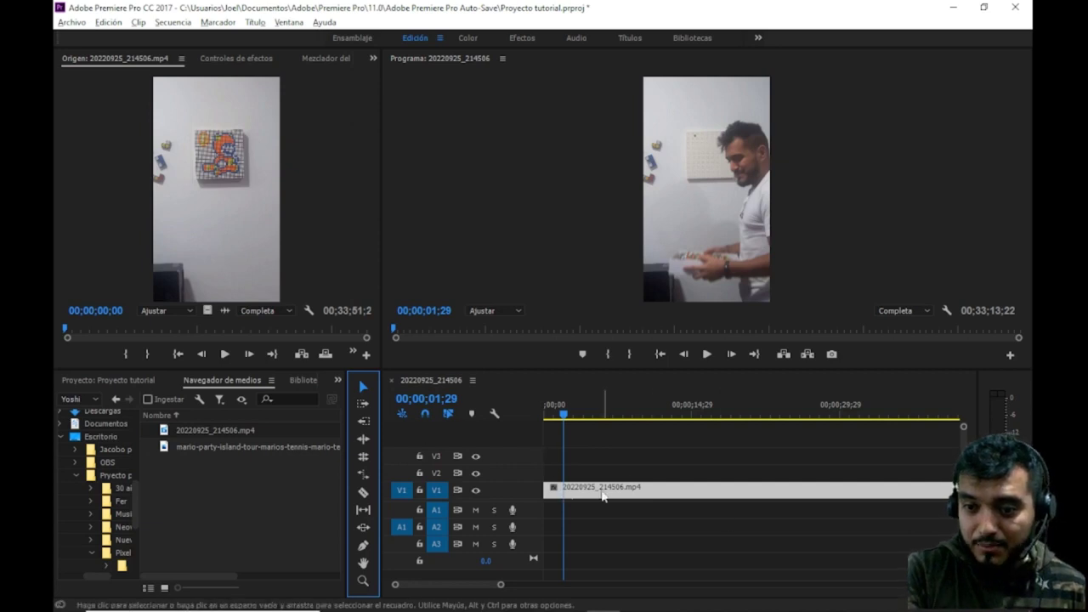
{"action": "key", "text": "c"}
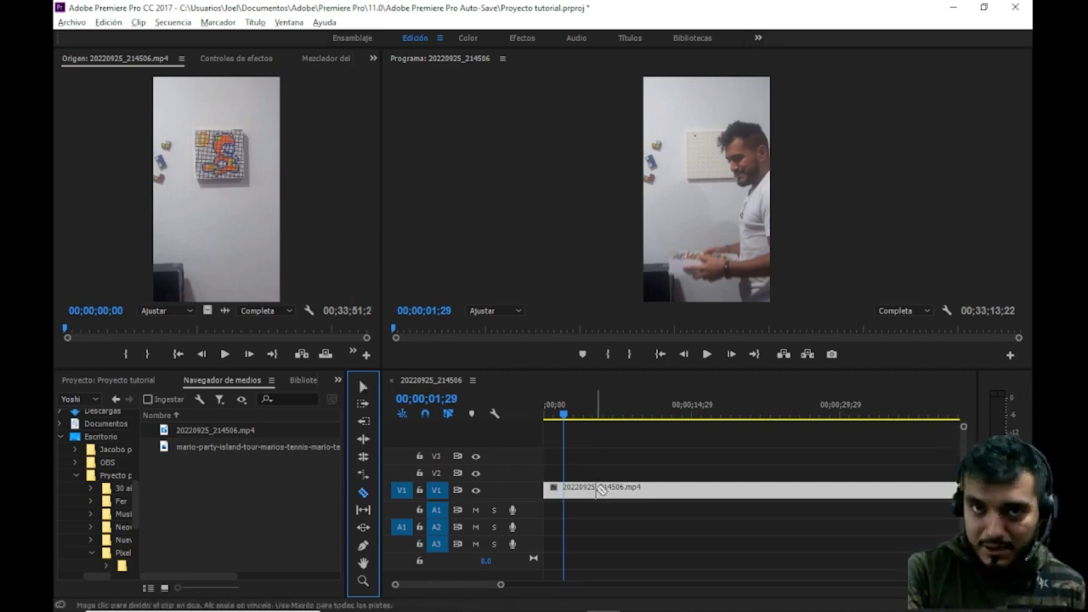
{"action": "key", "text": "v"}
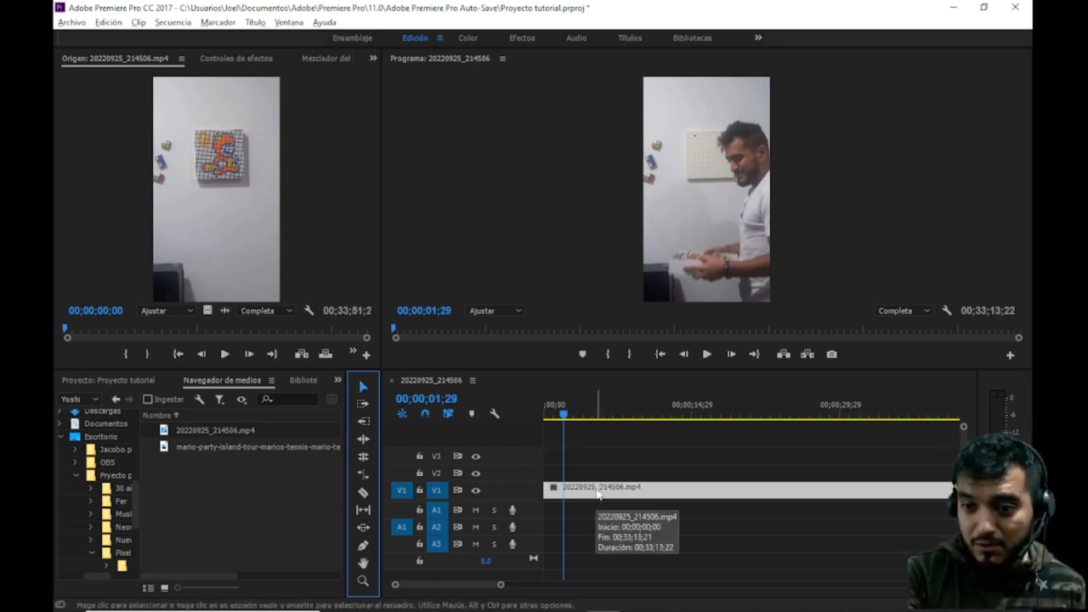
{"action": "mouse_move", "coordinate": [563, 414]}
{"action": "left_mouse_down"}
{"action": "mouse_move", "coordinate": [548, 415]}
{"action": "mouse_move", "coordinate": [560, 420]}
{"action": "left_mouse_up"}
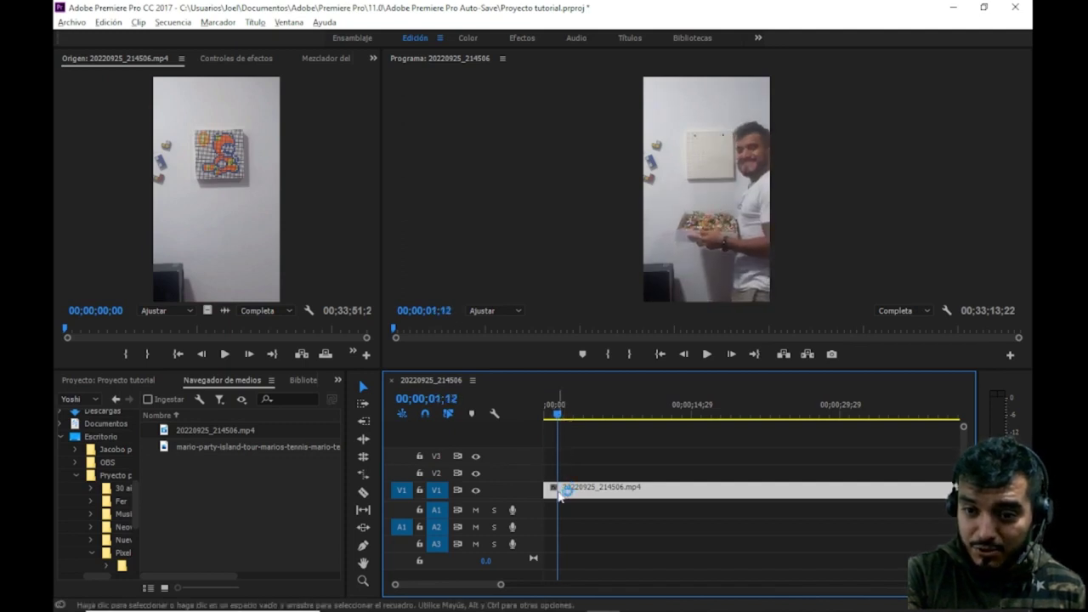
- Razor-cut the V1 timelapse at the playhead, then scrub past 24 minutes toward the clip's end
{"action": "left_click", "coordinate": [558, 495]}
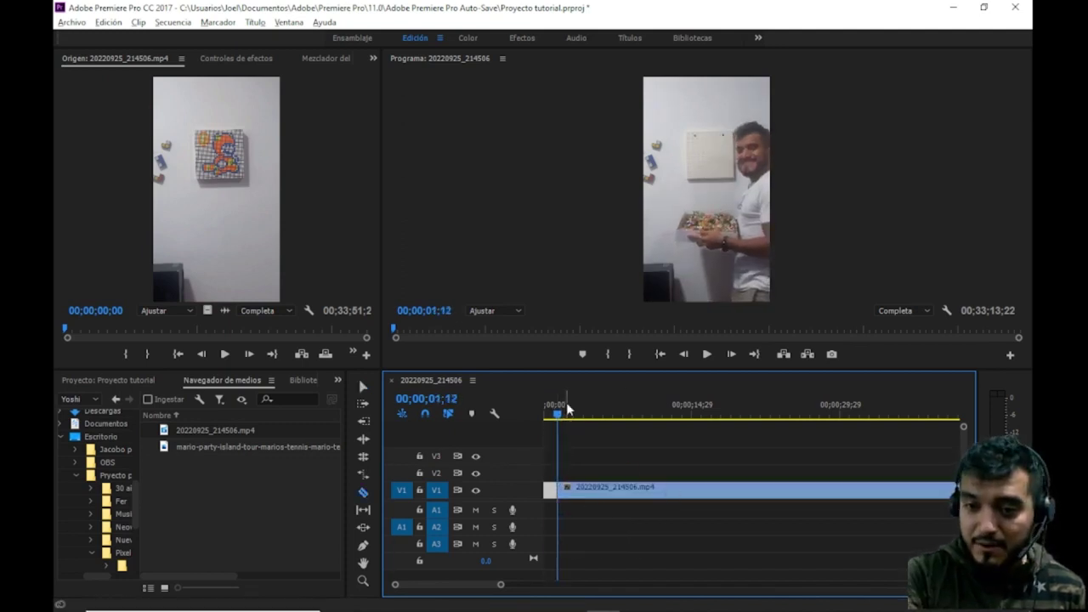
{"action": "left_click_drag", "start_coordinate": [559, 417], "coordinate": [629, 416]}
{"action": "left_click_drag", "start_coordinate": [500, 584], "coordinate": [759, 586]}
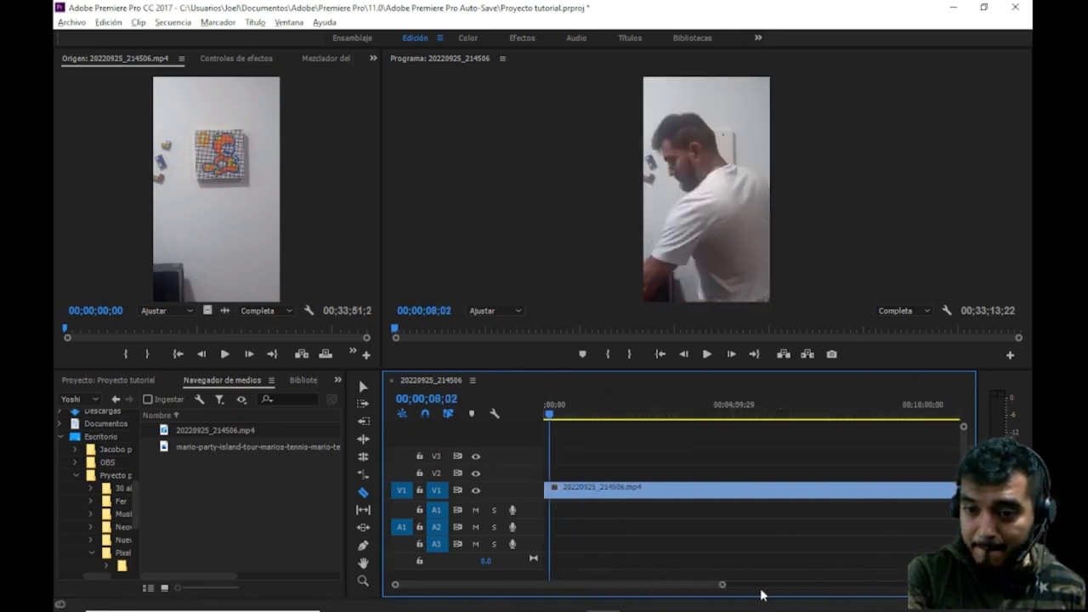
{"action": "left_click_drag", "start_coordinate": [549, 414], "coordinate": [848, 453]}
{"action": "left_click_drag", "start_coordinate": [722, 584], "coordinate": [895, 584]}
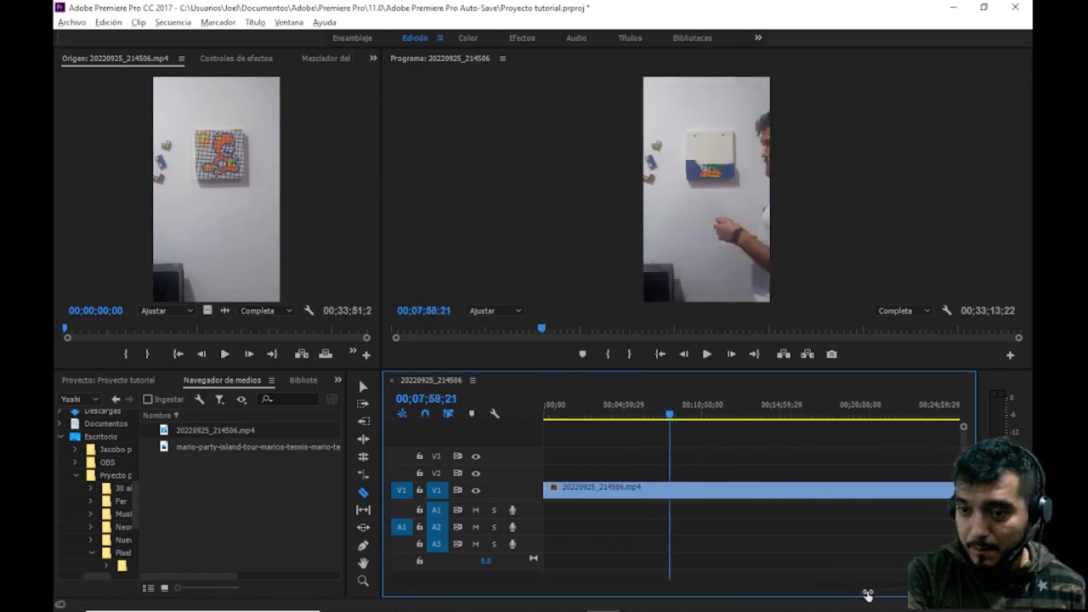
{"action": "left_click_drag", "start_coordinate": [652, 419], "coordinate": [854, 450]}
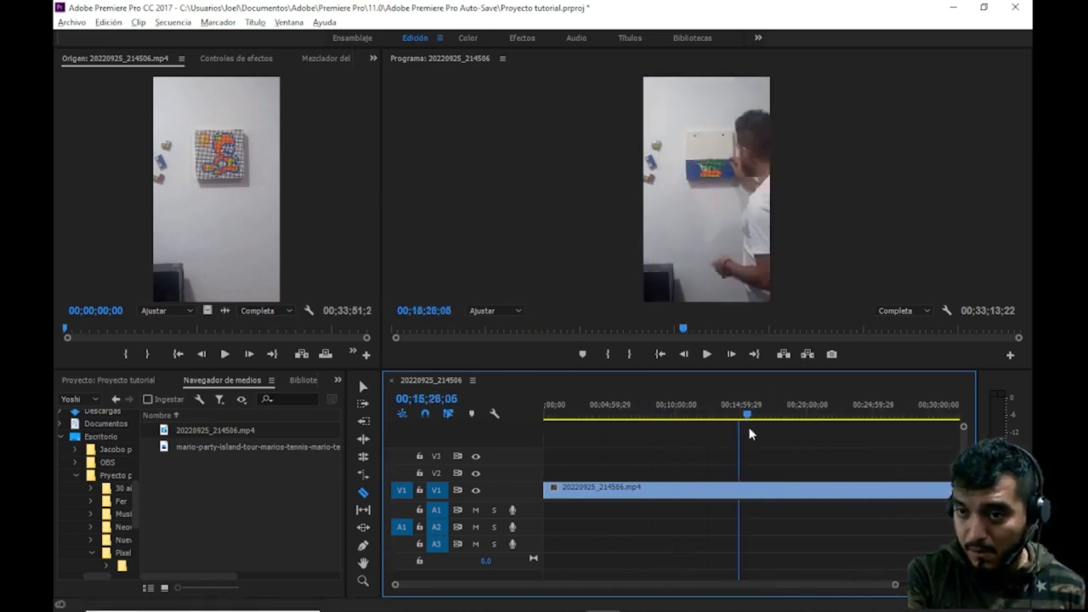
{"action": "left_click_drag", "start_coordinate": [894, 585], "coordinate": [952, 584]}
{"action": "left_click_drag", "start_coordinate": [796, 414], "coordinate": [869, 425]}
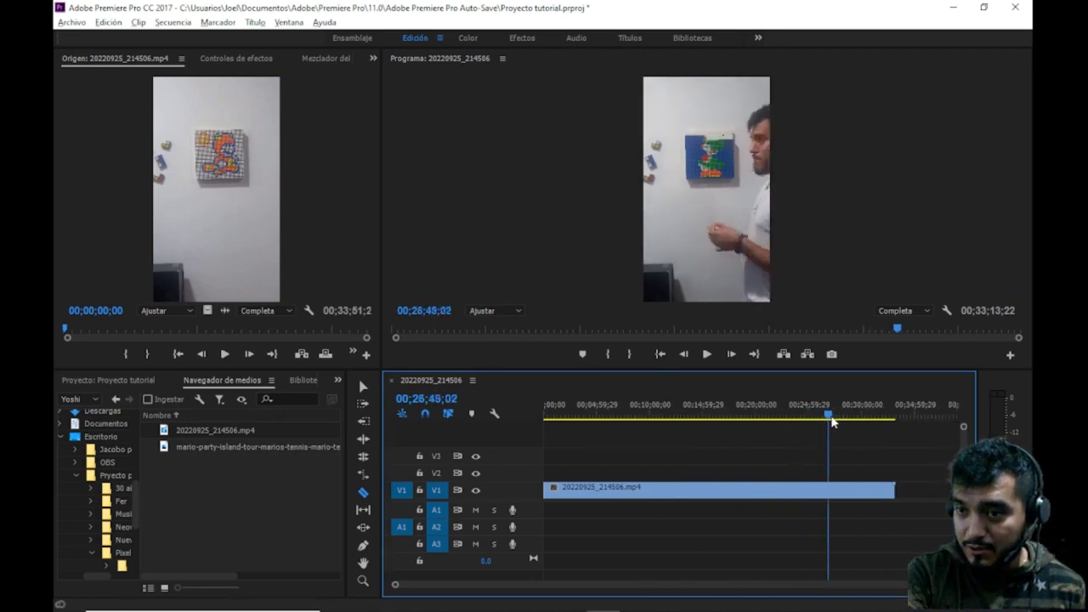
{"action": "left_click_drag", "start_coordinate": [869, 418], "coordinate": [886, 420]}
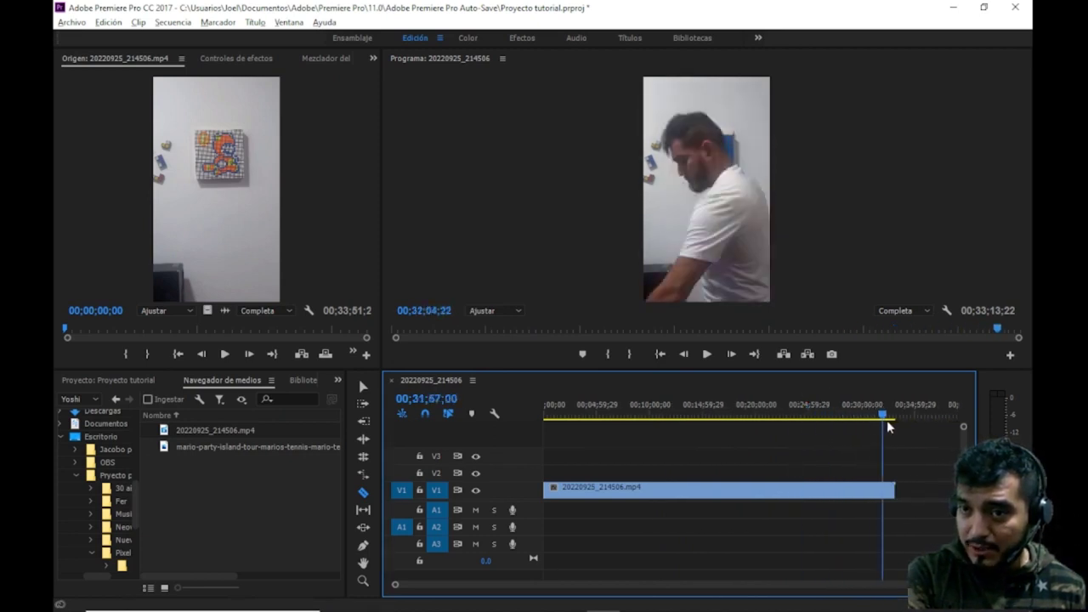
{"action": "left_click_drag", "start_coordinate": [895, 585], "coordinate": [832, 581]}
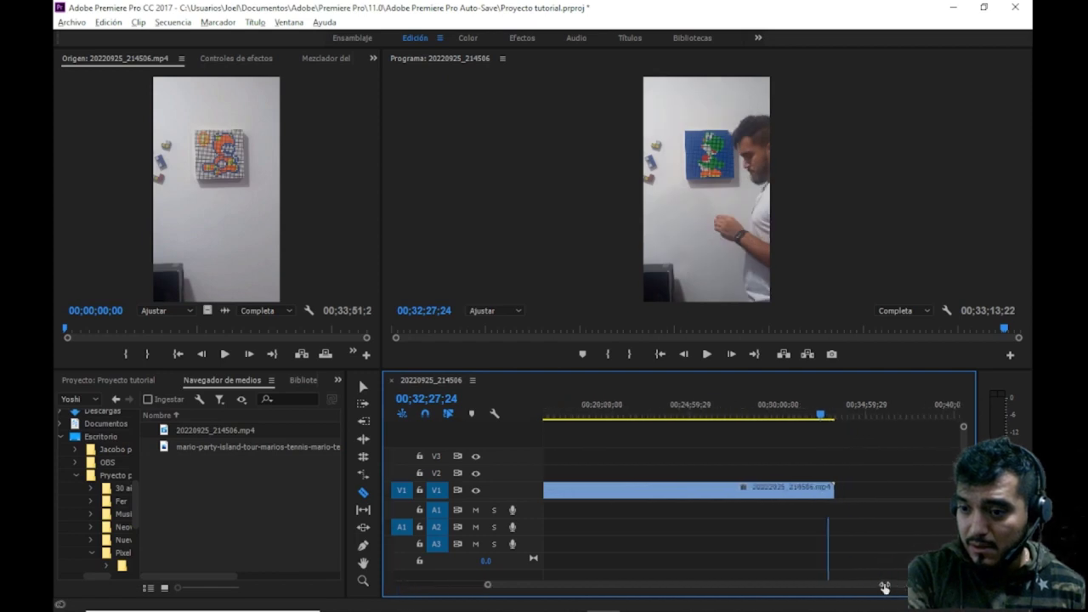
{"action": "mouse_move", "coordinate": [761, 414]}
{"action": "left_mouse_down"}
{"action": "mouse_move", "coordinate": [771, 413]}
{"action": "mouse_move", "coordinate": [745, 415]}
{"action": "left_mouse_up"}
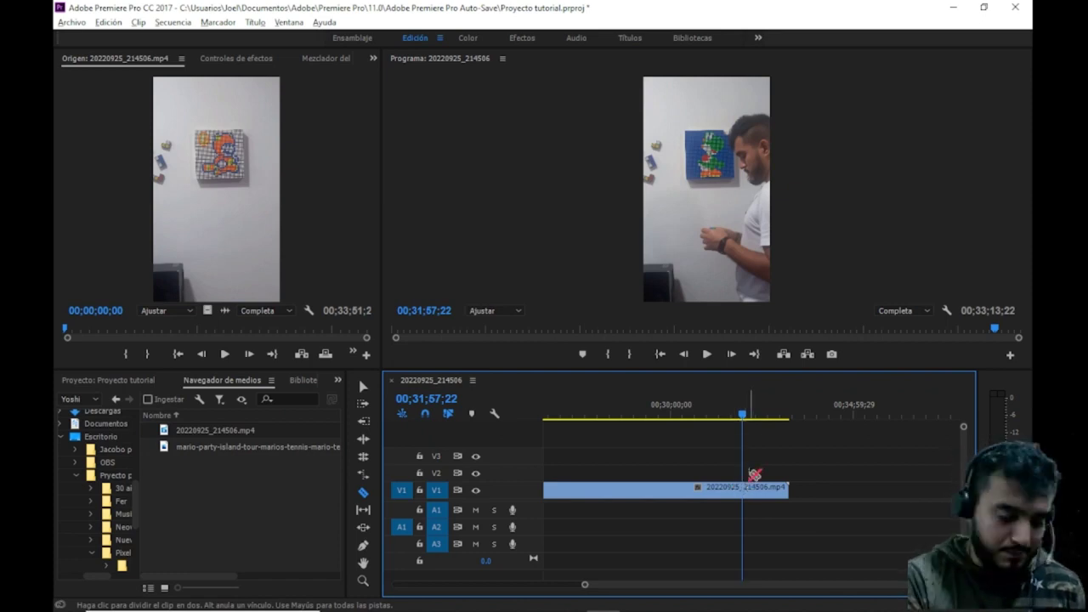
- Razor-cut near the clip's end and fine-tune the playhead on its final frames
{"action": "left_click", "coordinate": [744, 488]}
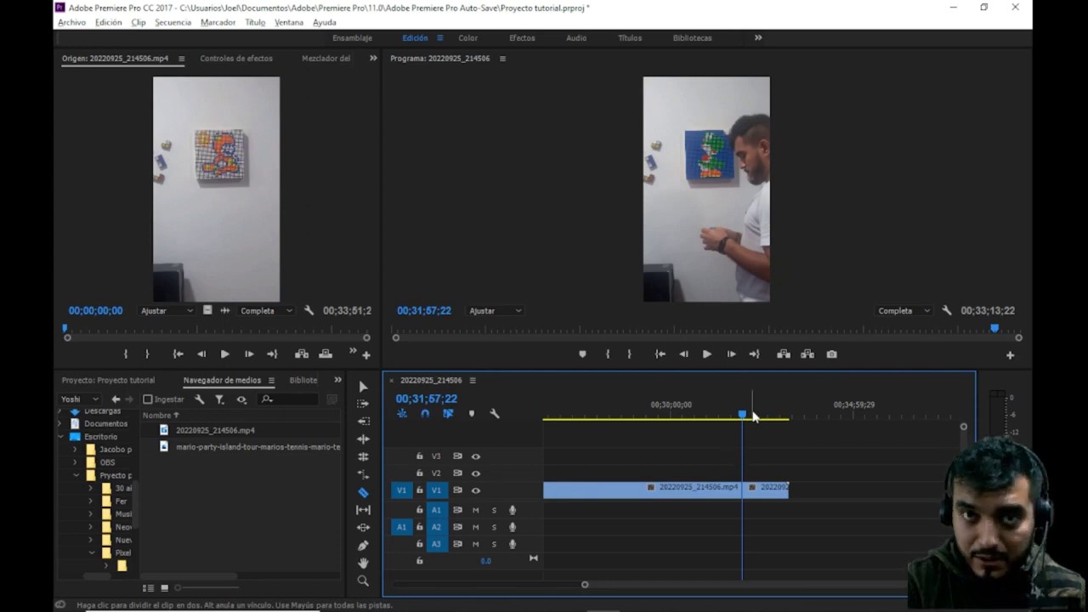
{"action": "left_click_drag", "start_coordinate": [743, 417], "coordinate": [770, 423]}
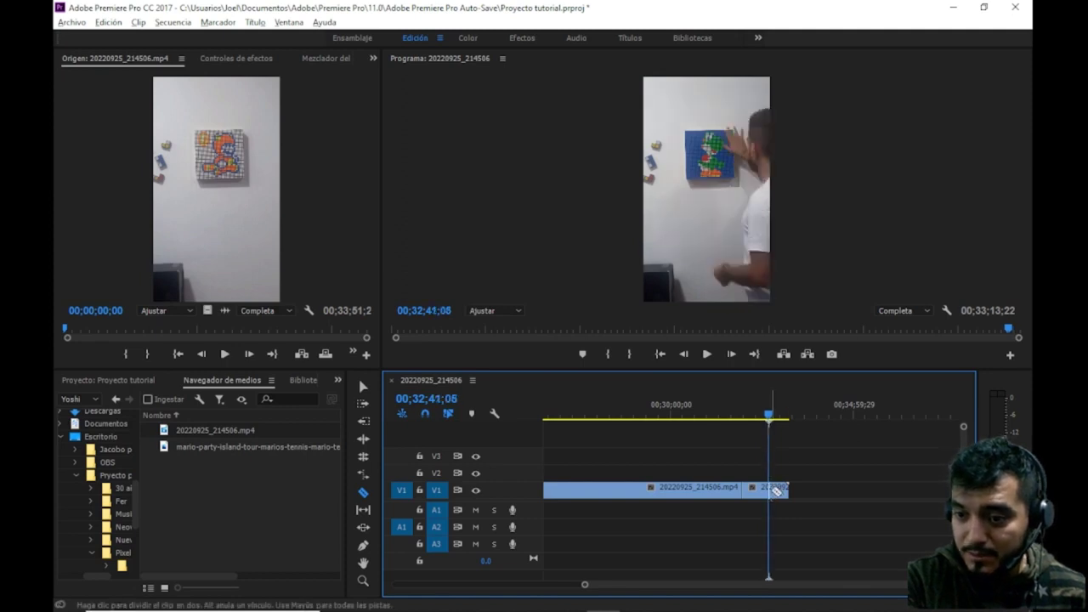
{"action": "left_click", "coordinate": [769, 418]}
{"action": "left_click_drag", "start_coordinate": [769, 417], "coordinate": [774, 418]}
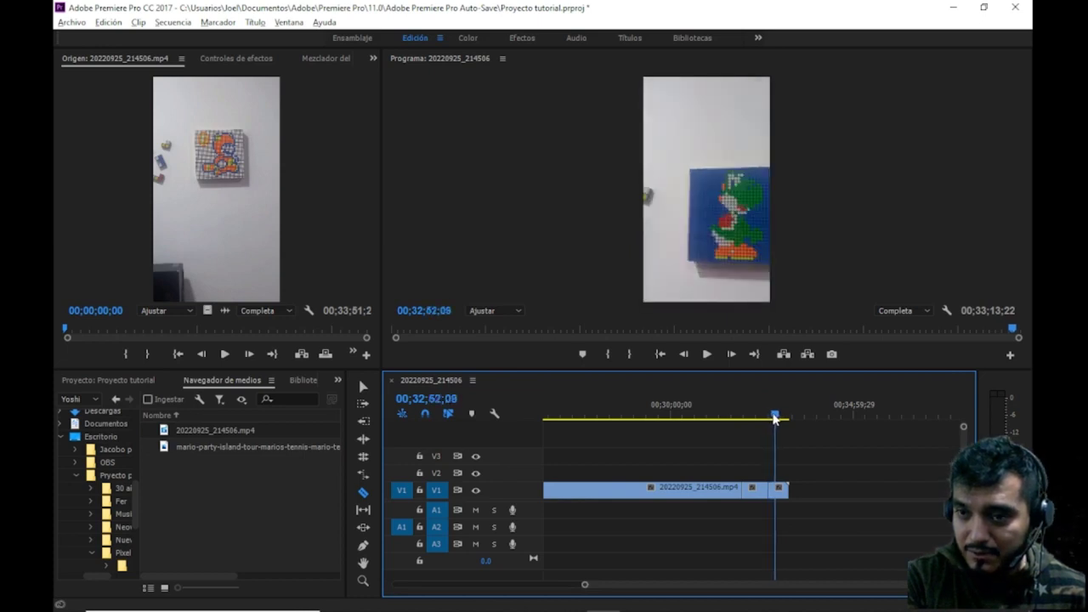
{"action": "left_click_drag", "start_coordinate": [775, 417], "coordinate": [783, 420]}
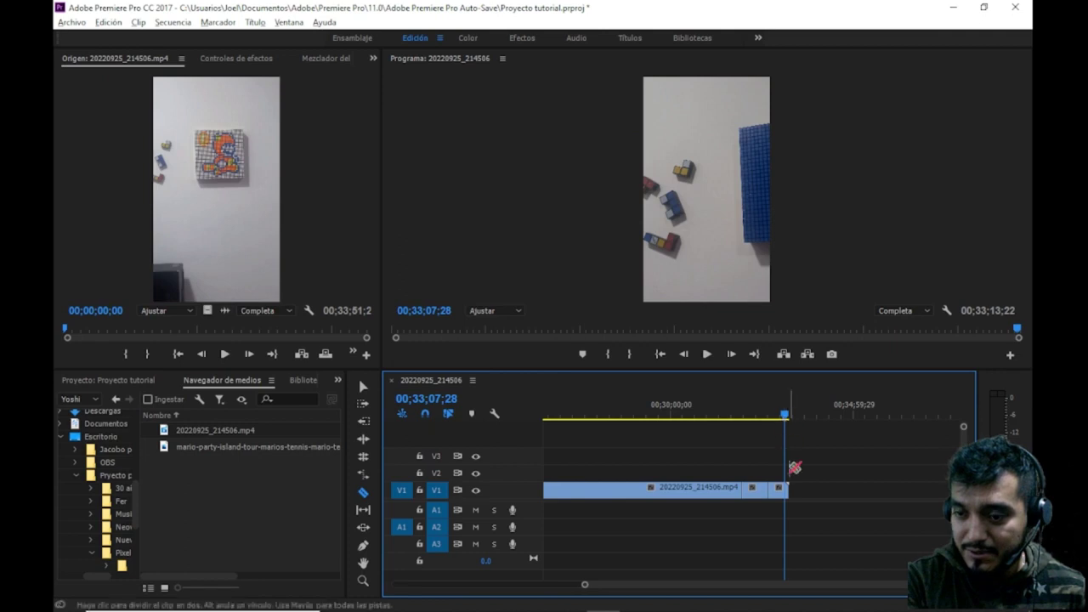
{"action": "left_click_drag", "start_coordinate": [935, 583], "coordinate": [850, 585]}
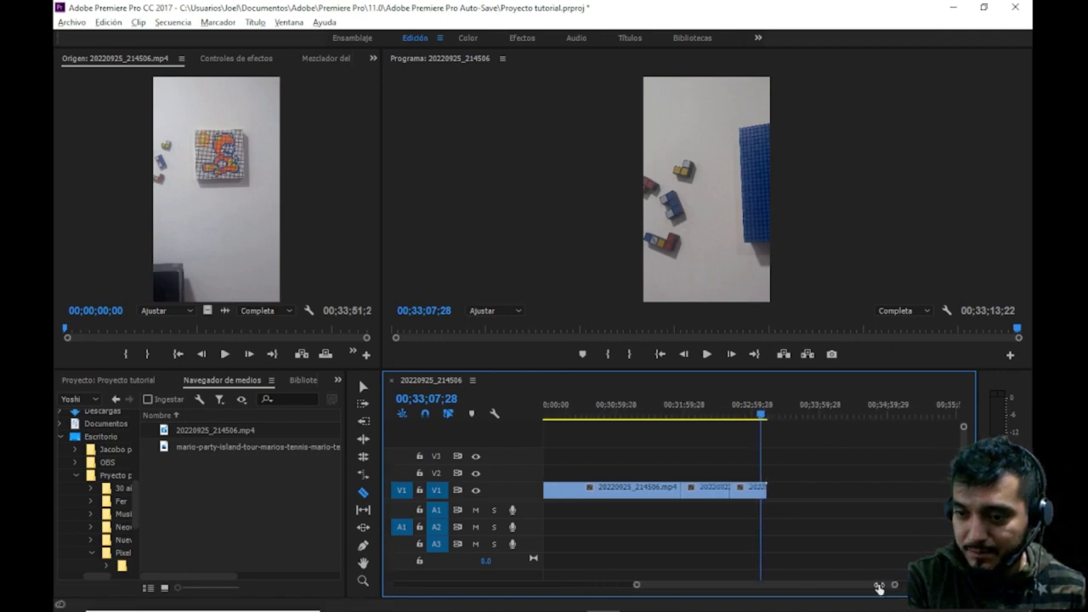
{"action": "left_click_drag", "start_coordinate": [761, 415], "coordinate": [759, 420]}
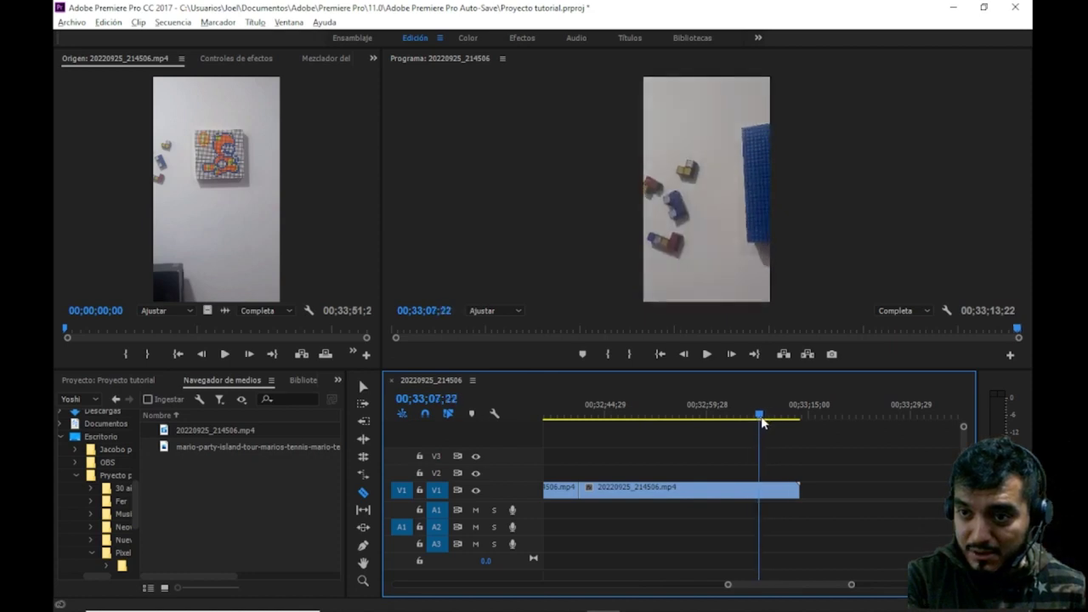
{"action": "left_click_drag", "start_coordinate": [759, 421], "coordinate": [767, 416]}
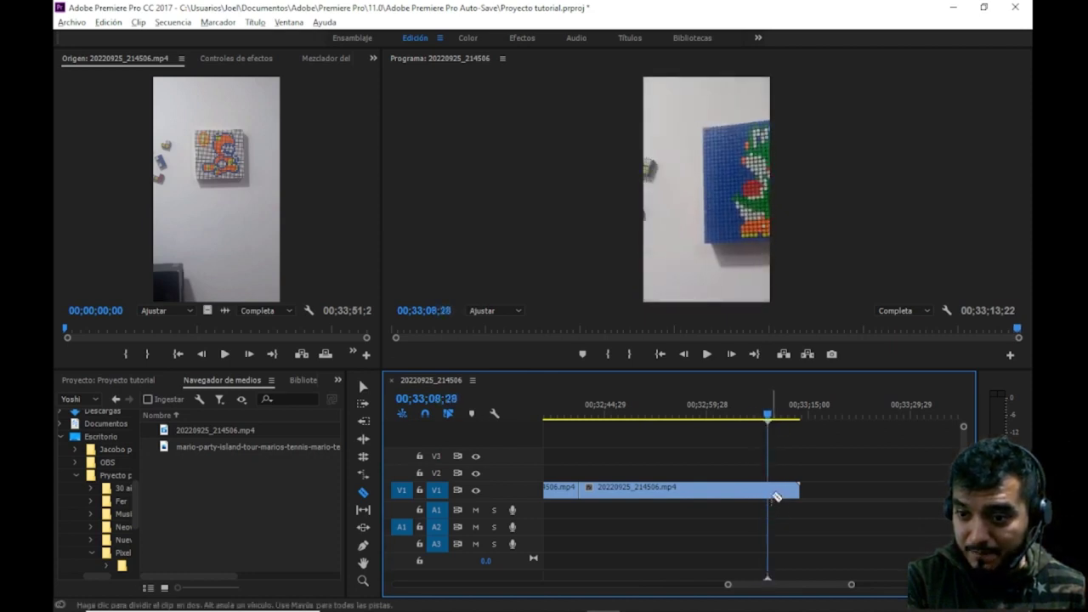
{"action": "left_click_drag", "start_coordinate": [769, 423], "coordinate": [790, 419]}
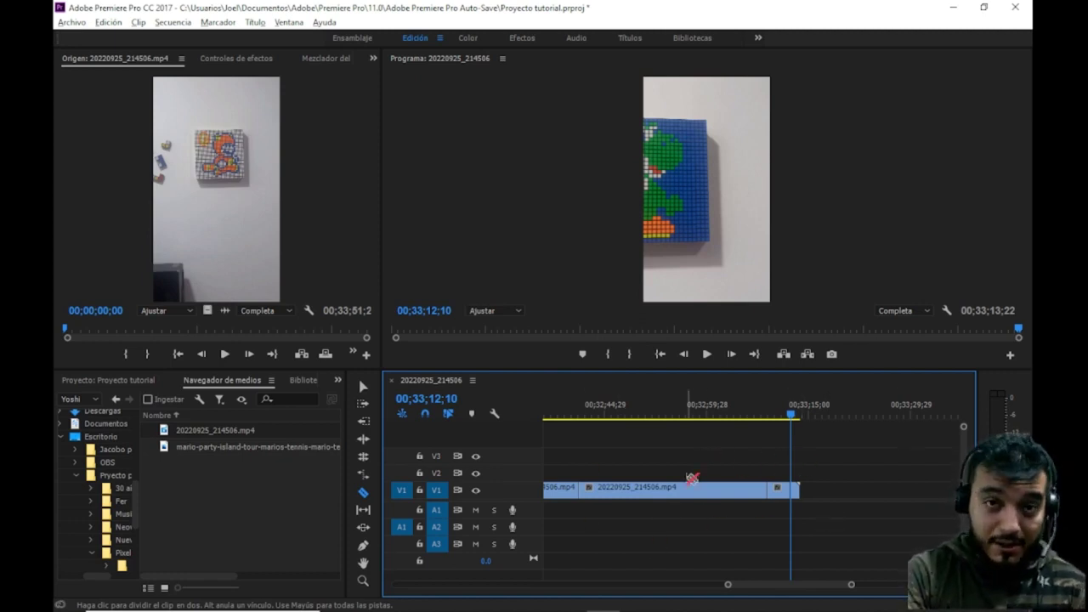
- With the Selection tool (V), trim the clip's right edge back before the playhead
{"action": "key", "text": "v"}
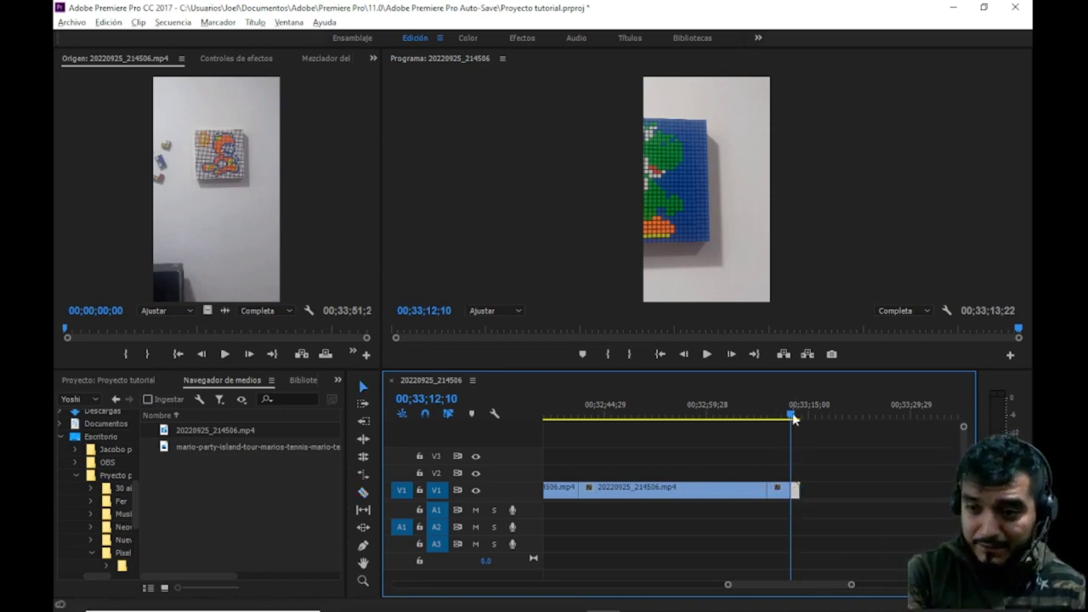
{"action": "key", "text": "space"}
{"action": "key", "text": "space"}
{"action": "left_click_drag", "start_coordinate": [796, 493], "coordinate": [789, 490]}
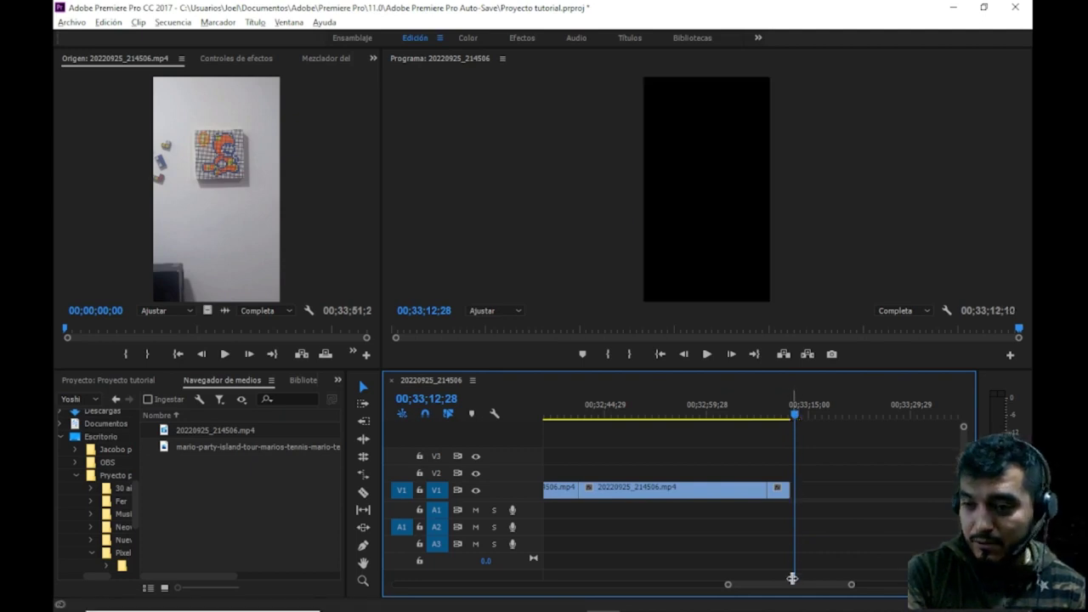
- Select the 00;32;38–00;33;11 middle section after the finished Yoshi artwork and delete it
{"action": "mouse_move", "coordinate": [790, 408]}
{"action": "left_mouse_down"}
{"action": "mouse_move", "coordinate": [777, 423]}
{"action": "mouse_move", "coordinate": [638, 420]}
{"action": "left_mouse_up"}
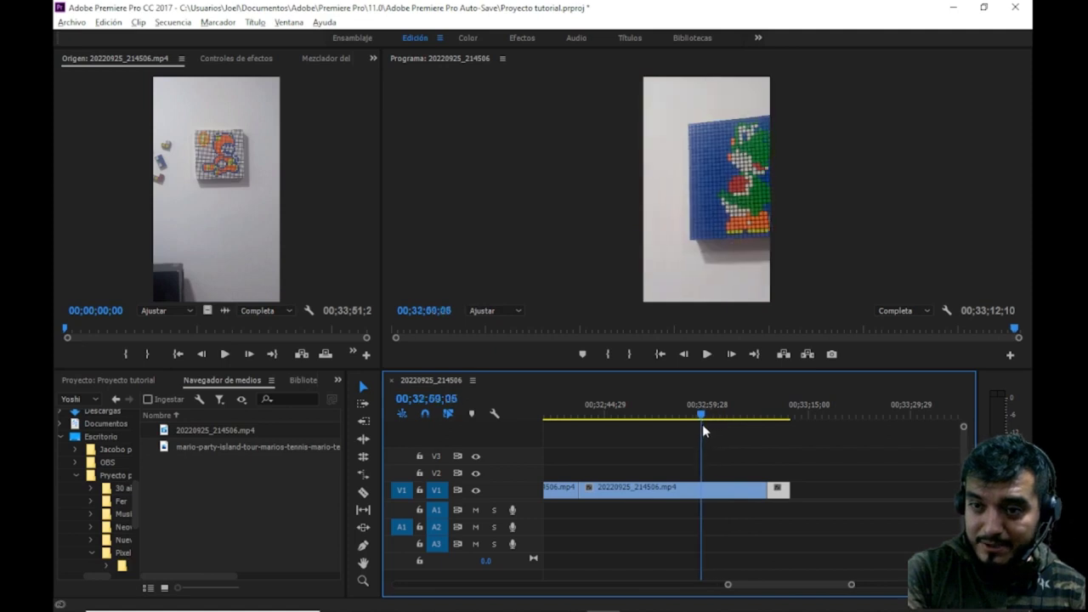
{"action": "left_click", "coordinate": [626, 495]}
{"action": "left_click", "coordinate": [557, 414]}
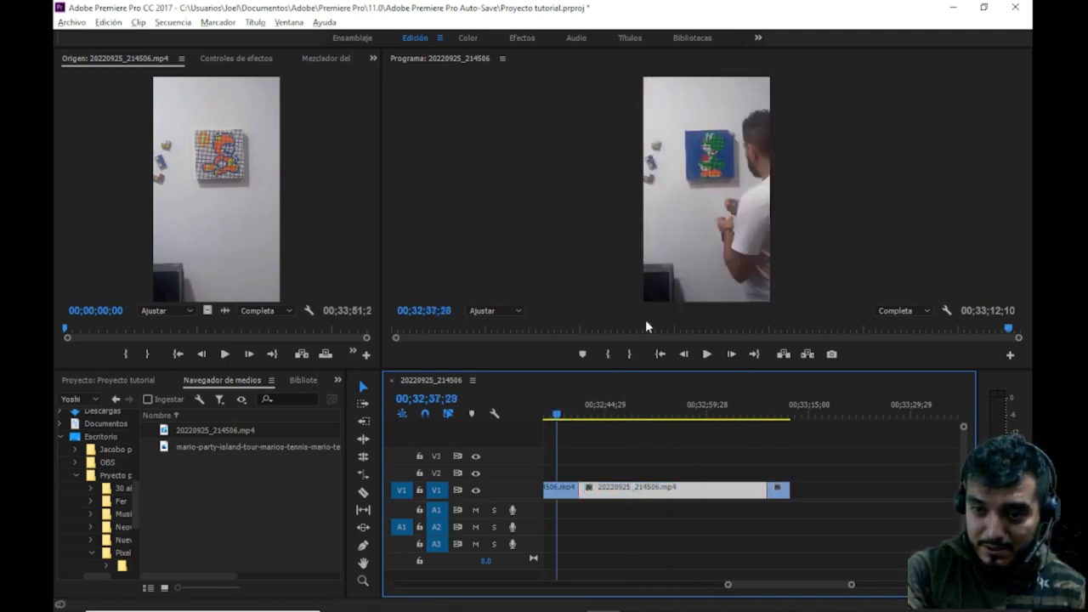
{"action": "left_click", "coordinate": [669, 238]}
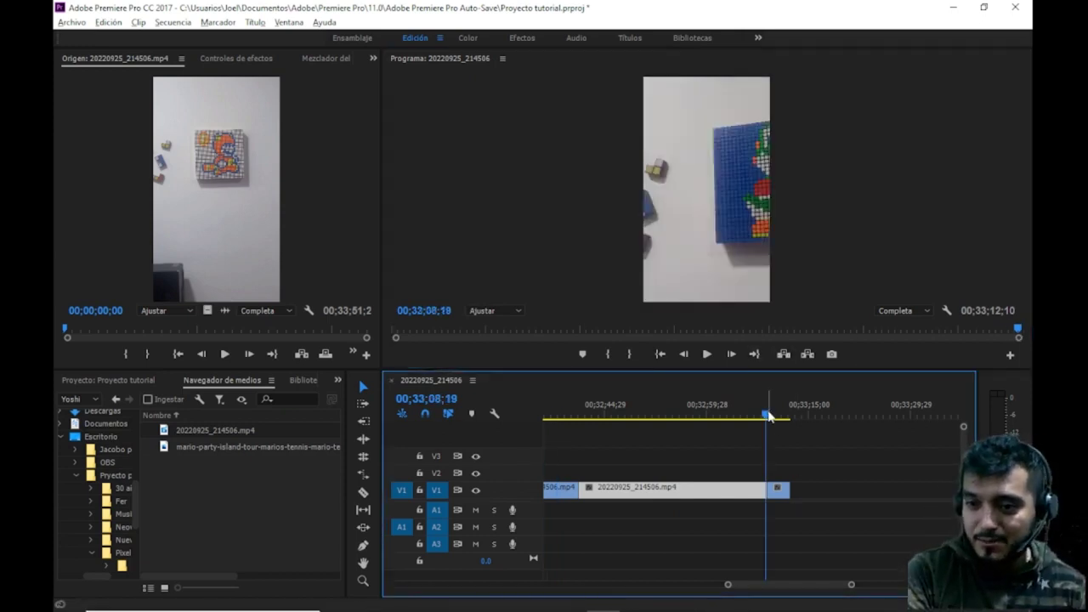
{"action": "left_click_drag", "start_coordinate": [768, 416], "coordinate": [719, 416]}
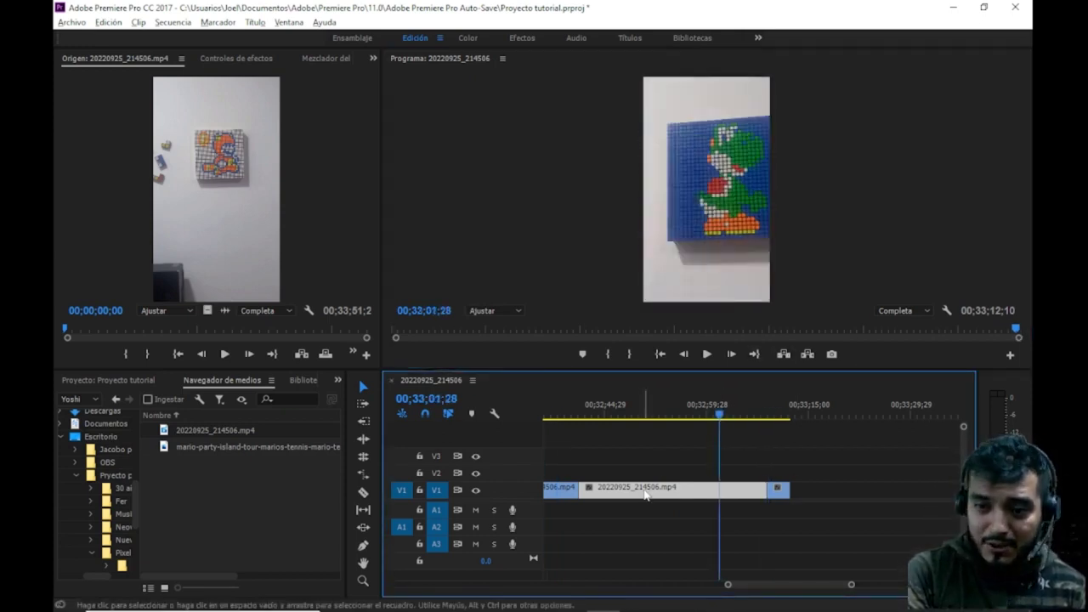
{"action": "key", "text": "Delete"}
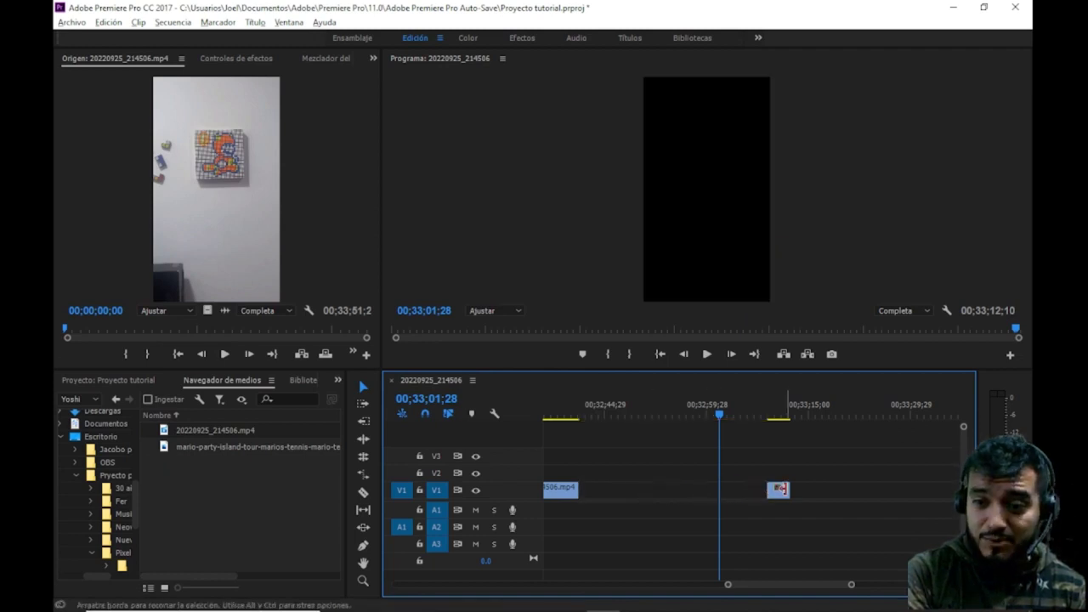
- Slide the final piece against the first clip and zoom out to the 00;32;44;17 sequence
{"action": "left_click_drag", "start_coordinate": [779, 491], "coordinate": [590, 491]}
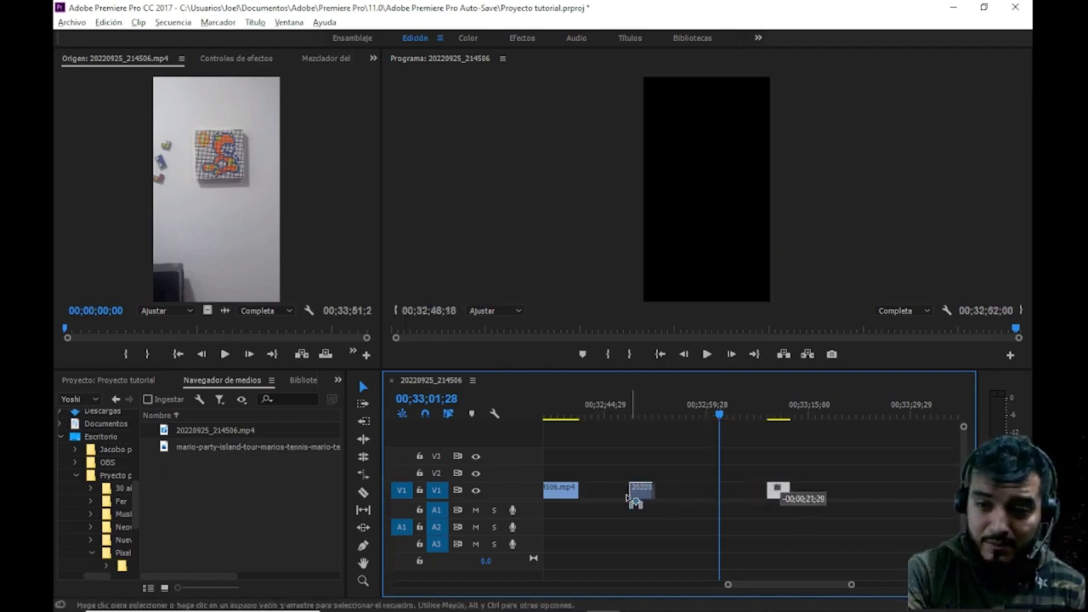
{"action": "left_click_drag", "start_coordinate": [773, 588], "coordinate": [521, 586]}
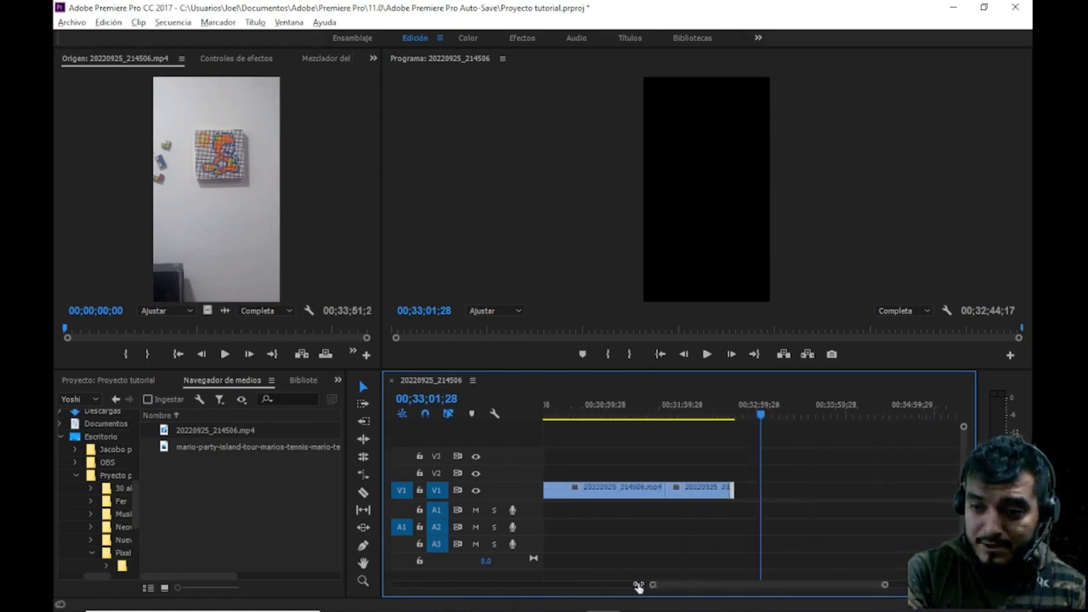
{"action": "left_click_drag", "start_coordinate": [672, 587], "coordinate": [474, 585]}
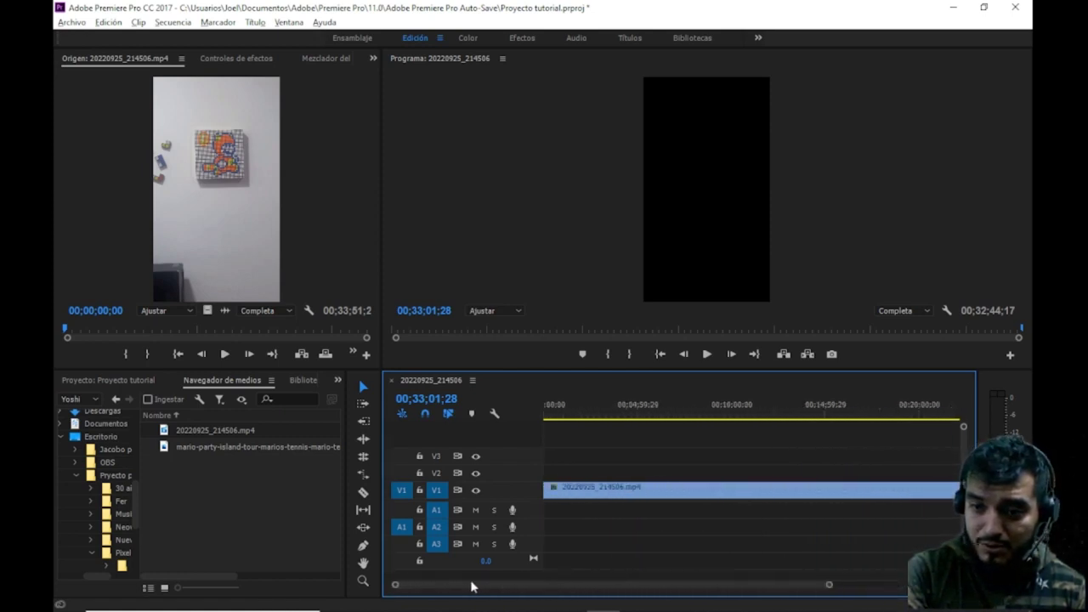
{"action": "left_click_drag", "start_coordinate": [831, 586], "coordinate": [906, 584]}
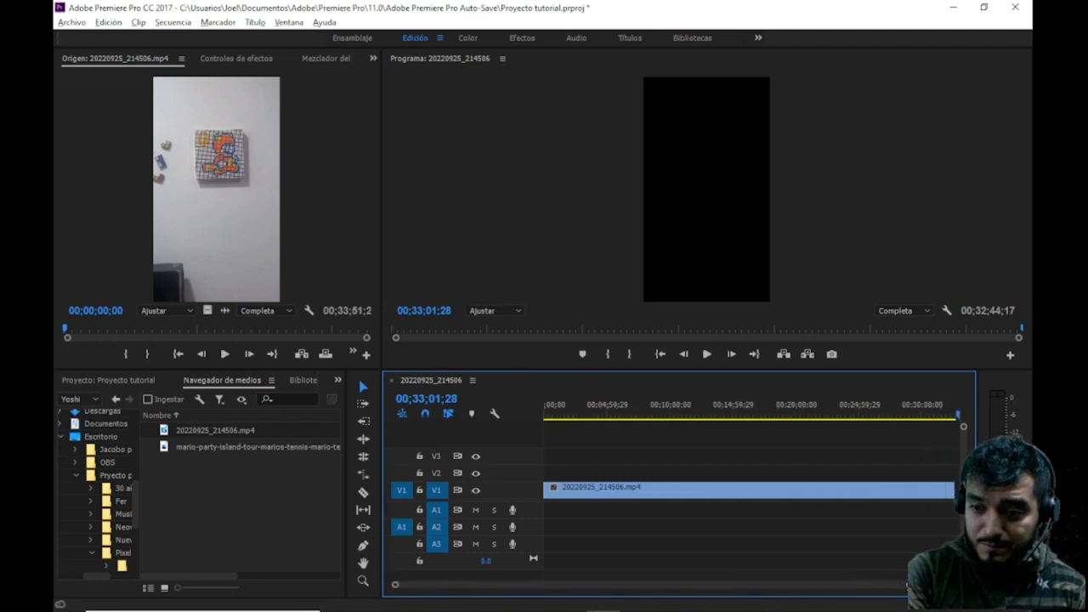
{"action": "left_click_drag", "start_coordinate": [869, 418], "coordinate": [544, 420]}
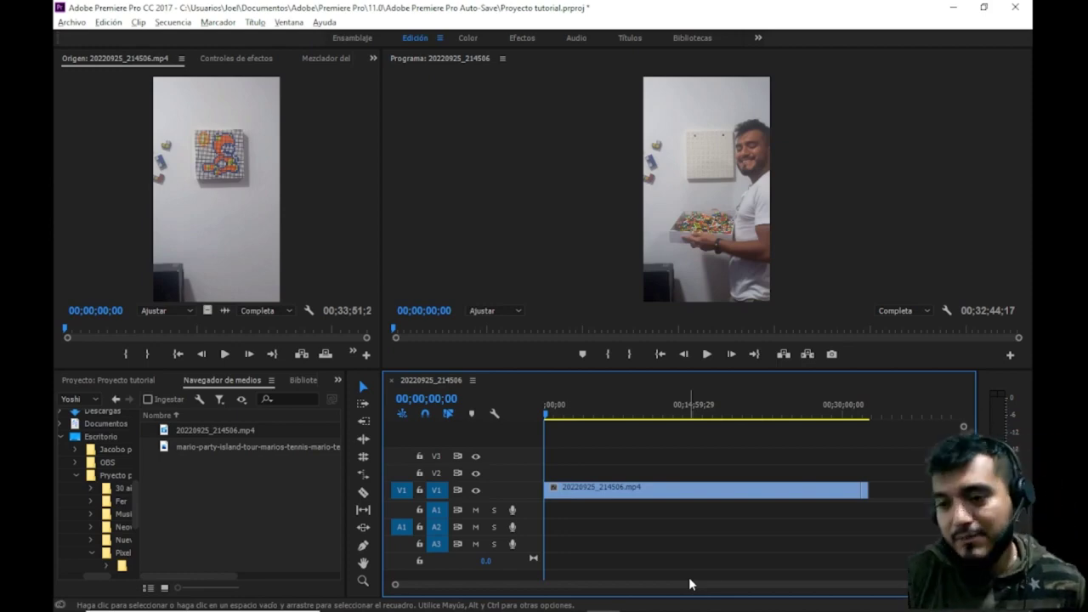
{"action": "left_click", "coordinate": [868, 416]}
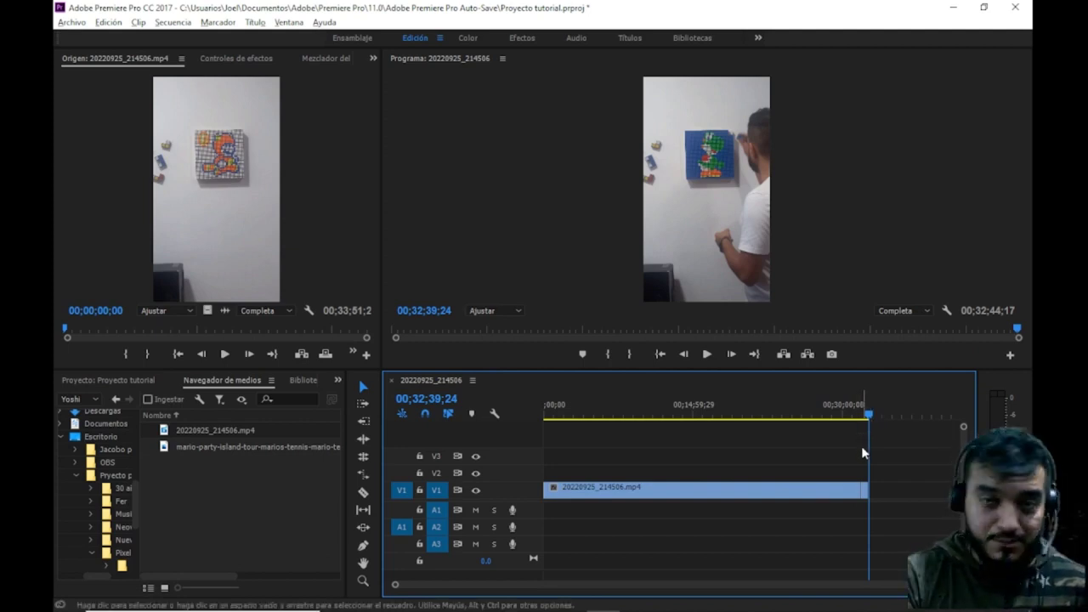
{"action": "left_click_drag", "start_coordinate": [874, 414], "coordinate": [870, 424]}
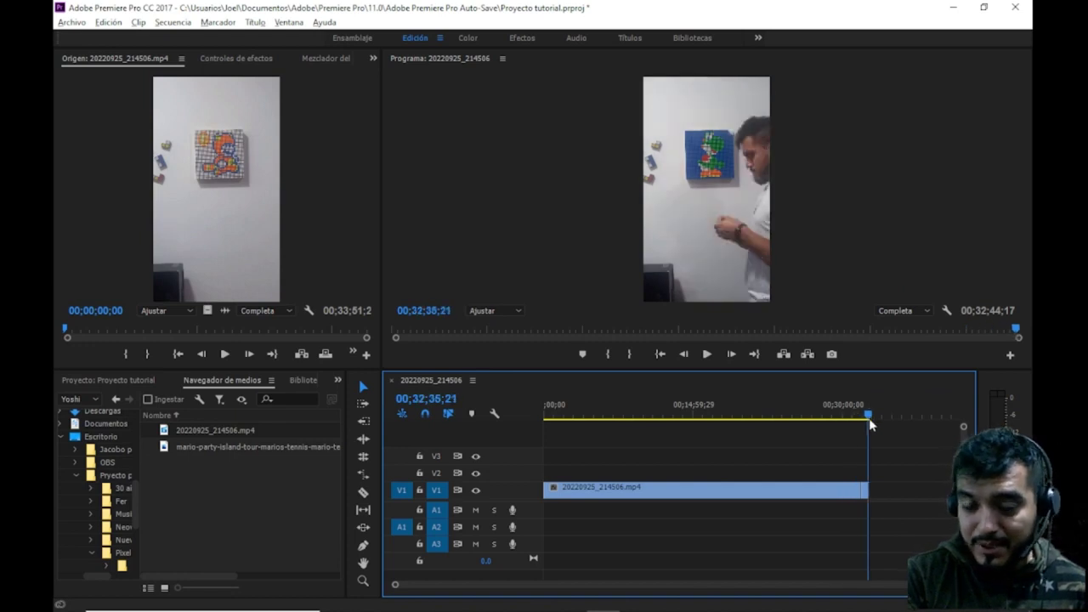
{"action": "left_click_drag", "start_coordinate": [870, 425], "coordinate": [537, 419]}
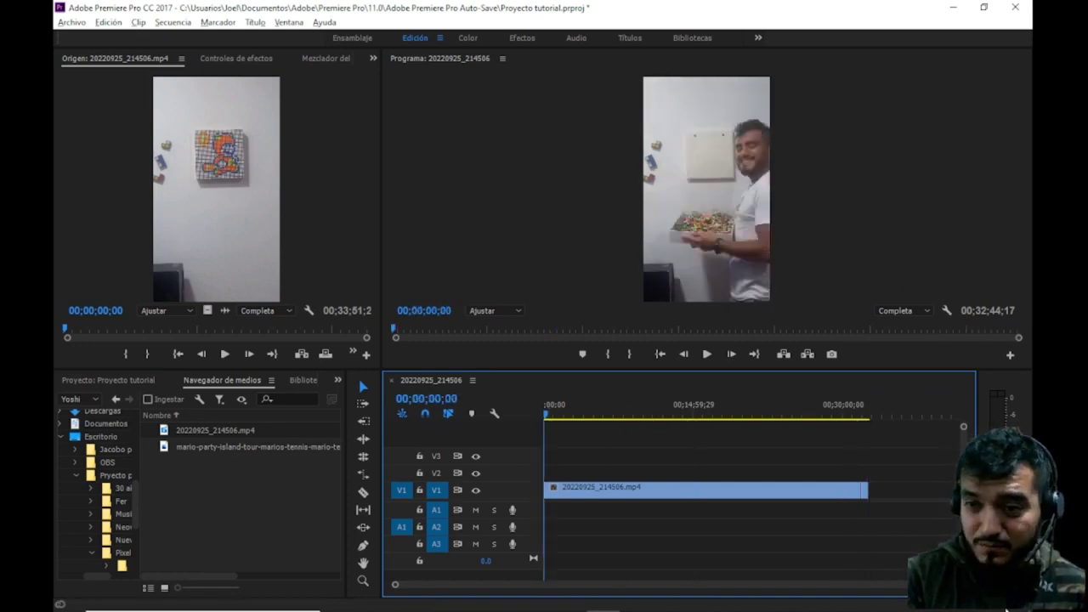
{"action": "left_click_drag", "start_coordinate": [960, 584], "coordinate": [636, 581]}
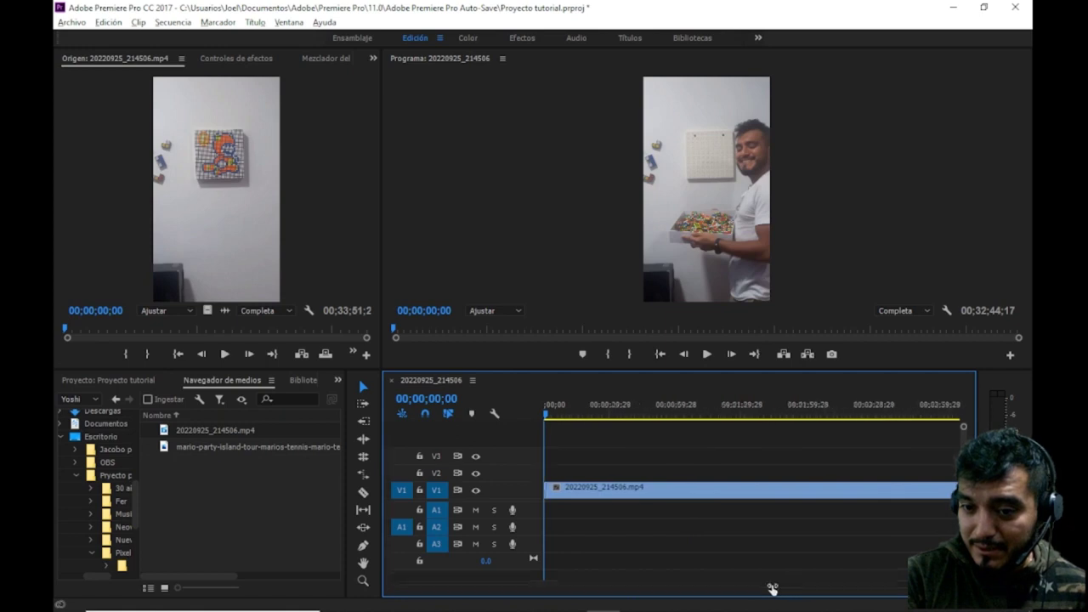
{"action": "left_click_drag", "start_coordinate": [637, 582], "coordinate": [488, 583]}
{"action": "left_click", "coordinate": [655, 489]}
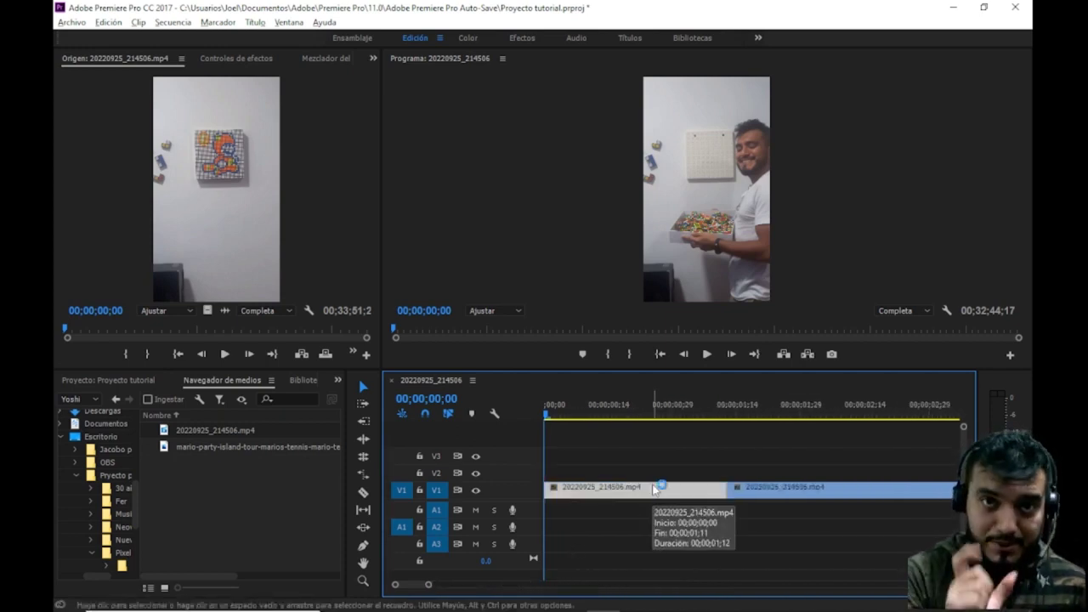
{"action": "left_click", "coordinate": [779, 411]}
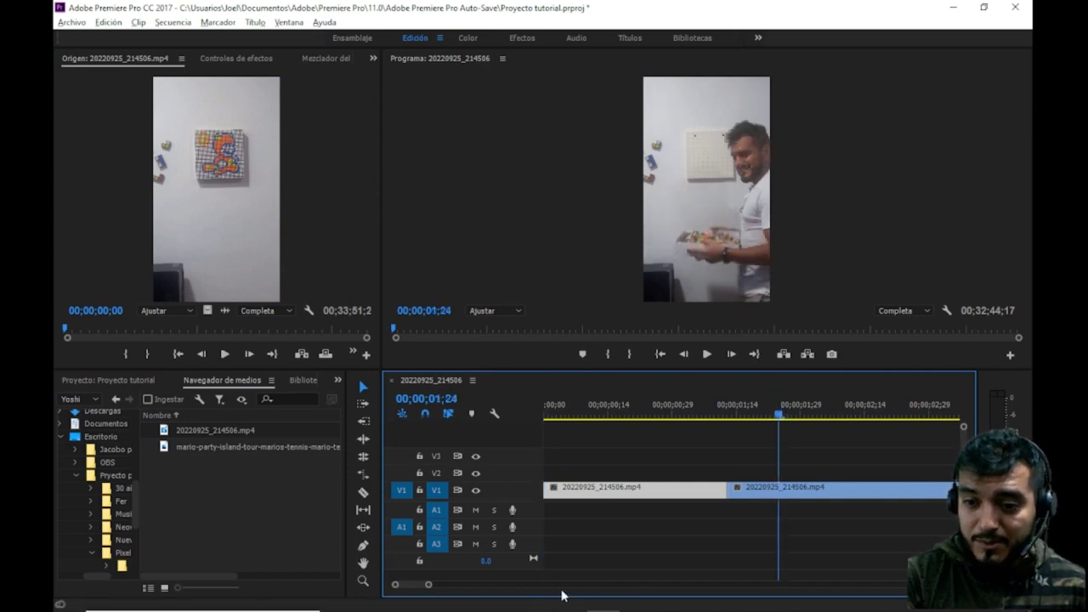
{"action": "left_click_drag", "start_coordinate": [429, 585], "coordinate": [574, 597]}
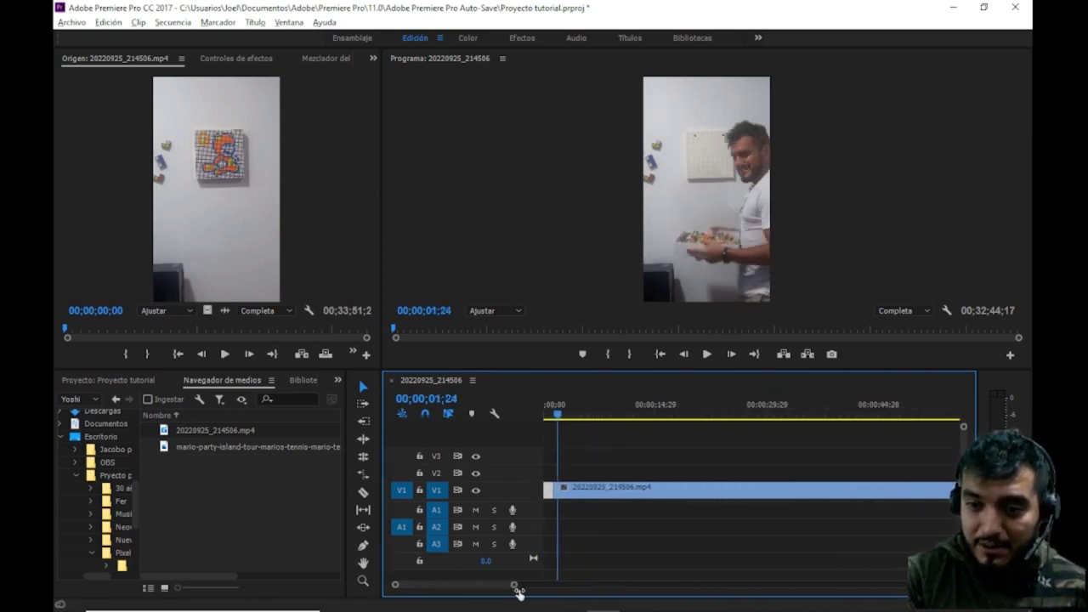
{"action": "left_click_drag", "start_coordinate": [574, 598], "coordinate": [575, 598]}
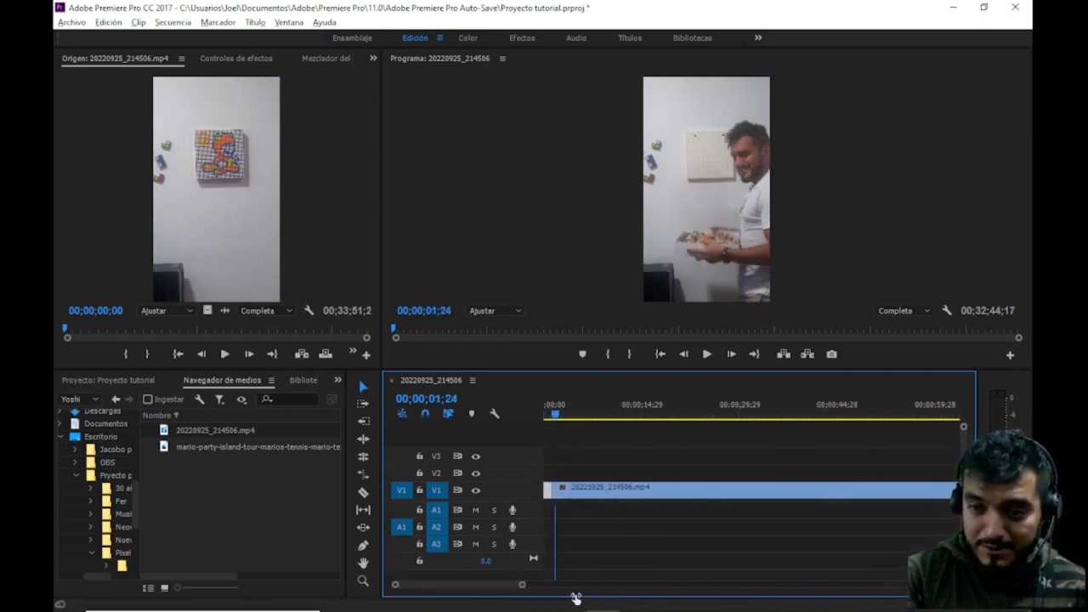
{"action": "left_click", "coordinate": [659, 491]}
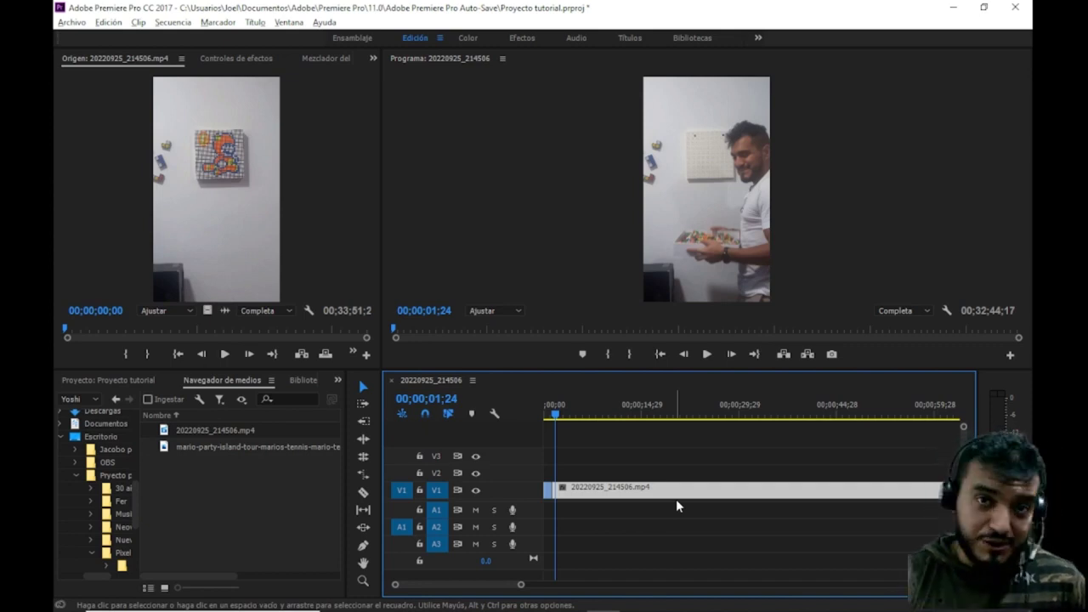
{"action": "right_click", "coordinate": [701, 498]}
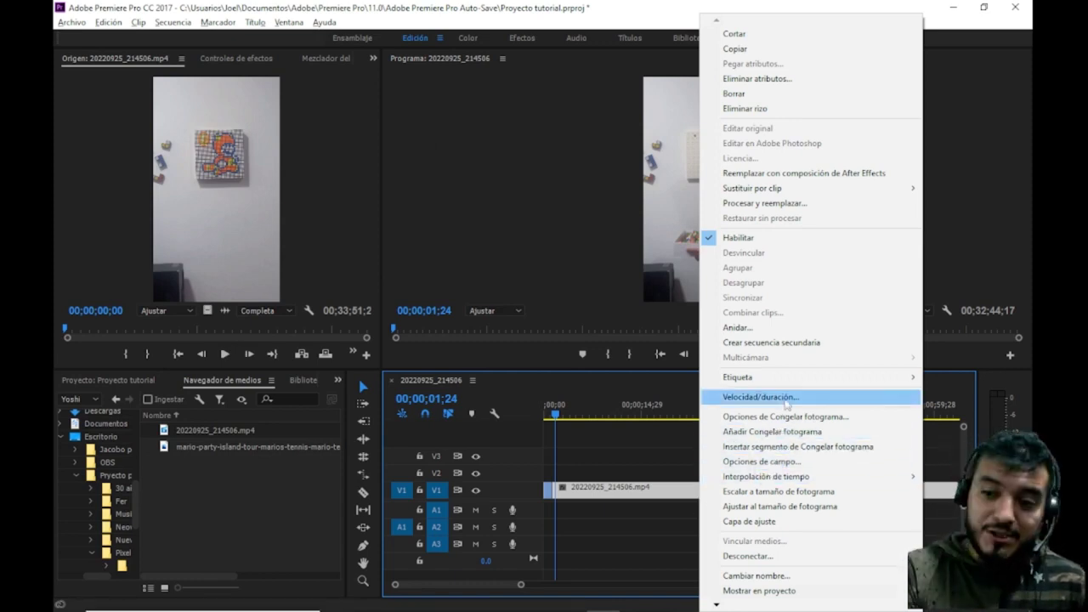
- Set the timelapse clip's Velocidad to 3800%, shortening it to 00;00;50;11
{"action": "left_click", "coordinate": [783, 398]}
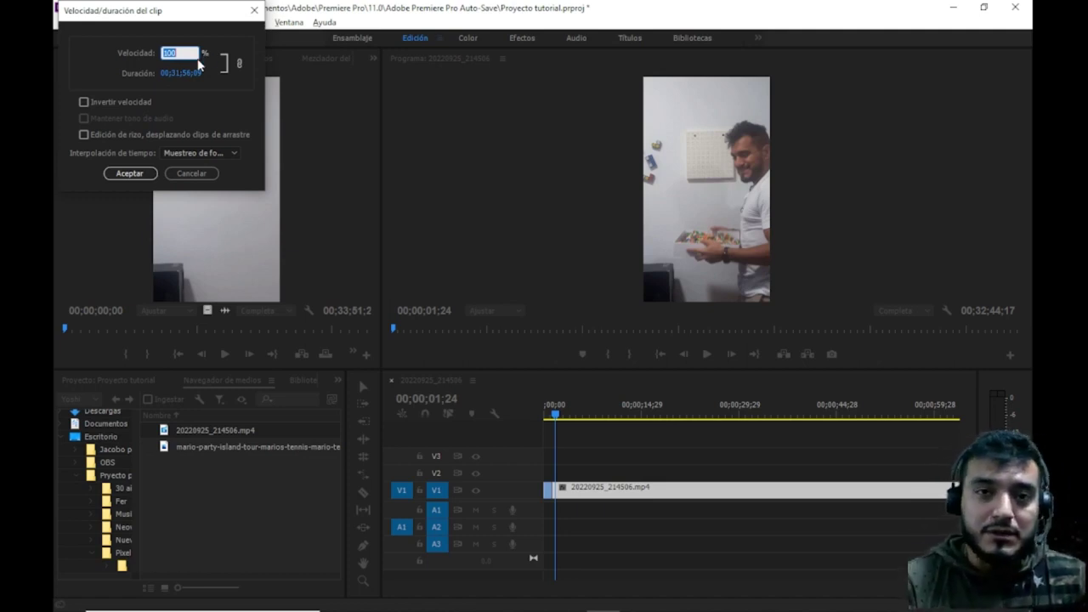
{"action": "type", "text": "50"}
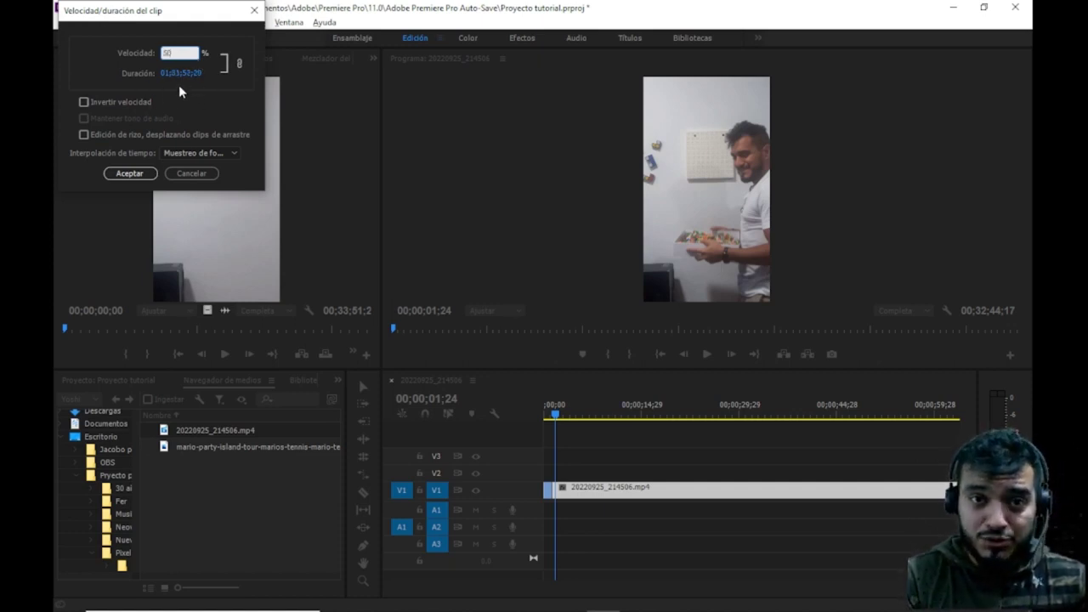
{"action": "key", "text": "BackSpace"}
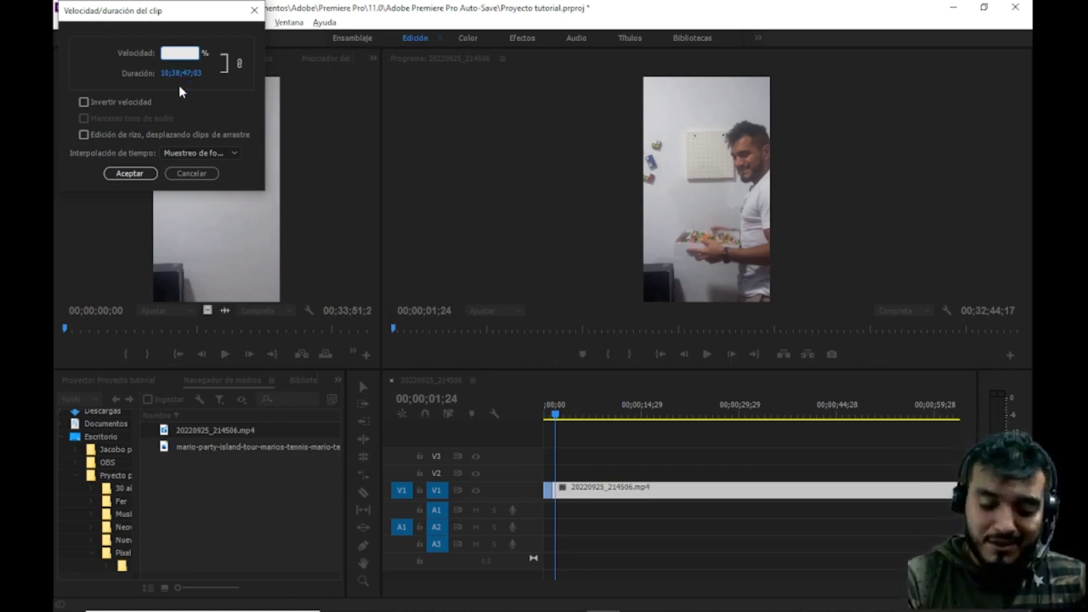
{"action": "type", "text": "30"}
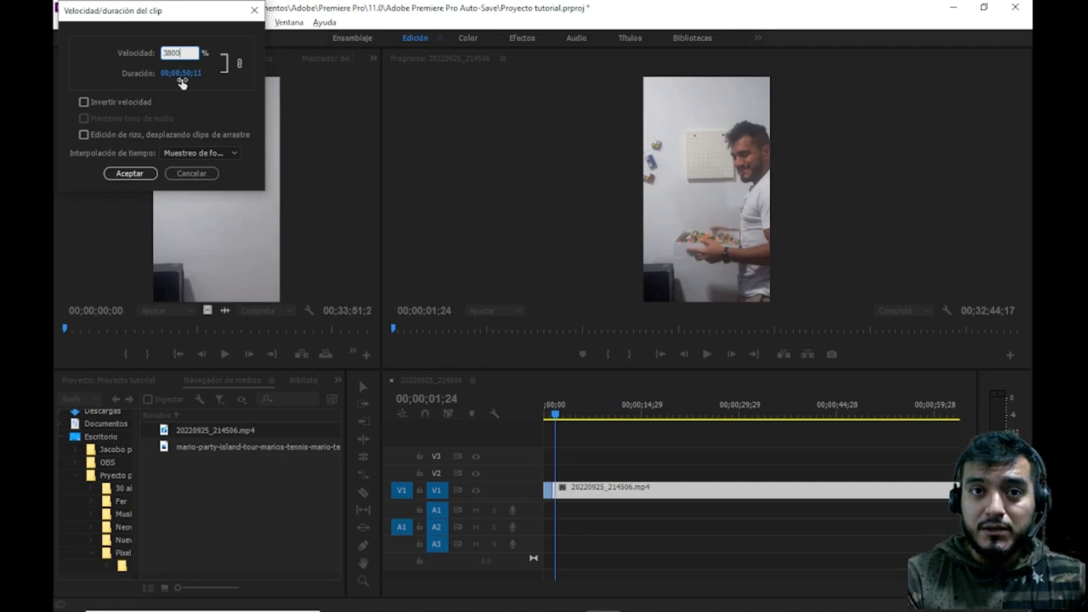
{"action": "left_click", "coordinate": [137, 174]}
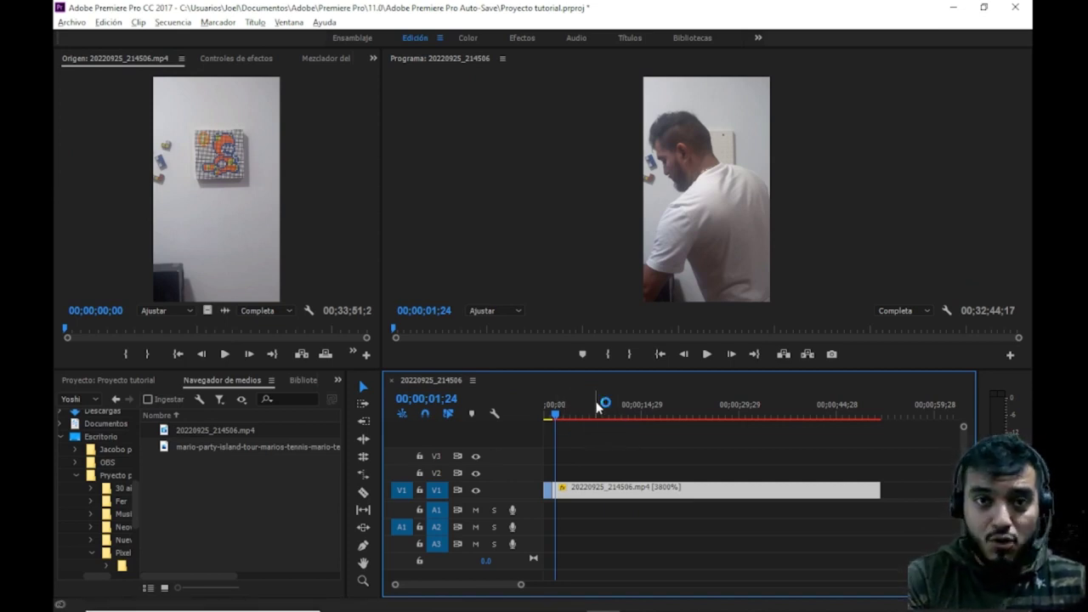
- Play and stop the 3800% sequence in the Program monitor, then render work-area previews
{"action": "left_click", "coordinate": [706, 354]}
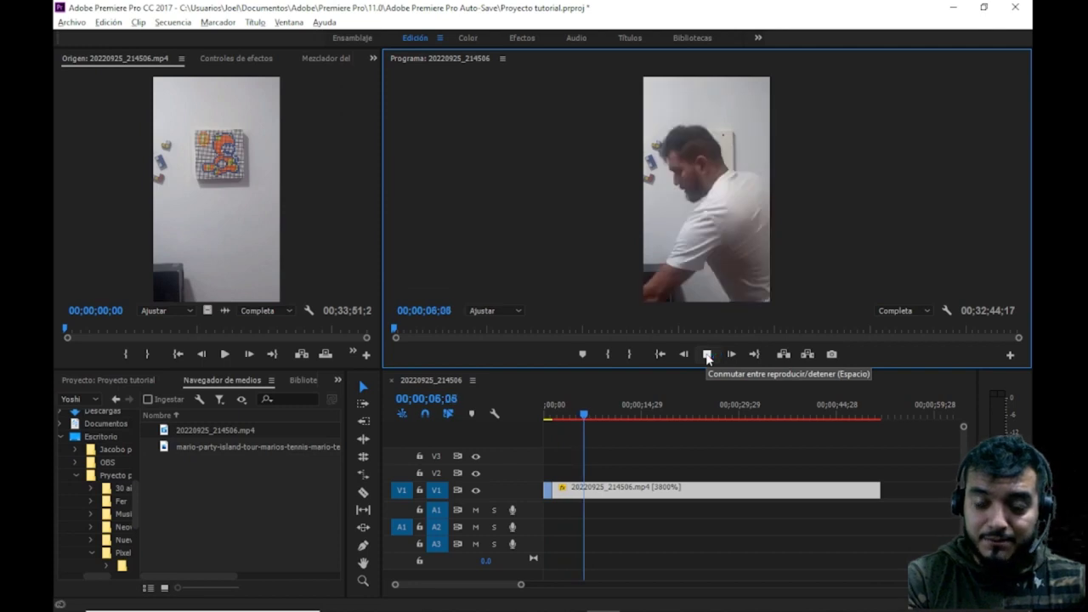
{"action": "left_click", "coordinate": [706, 355]}
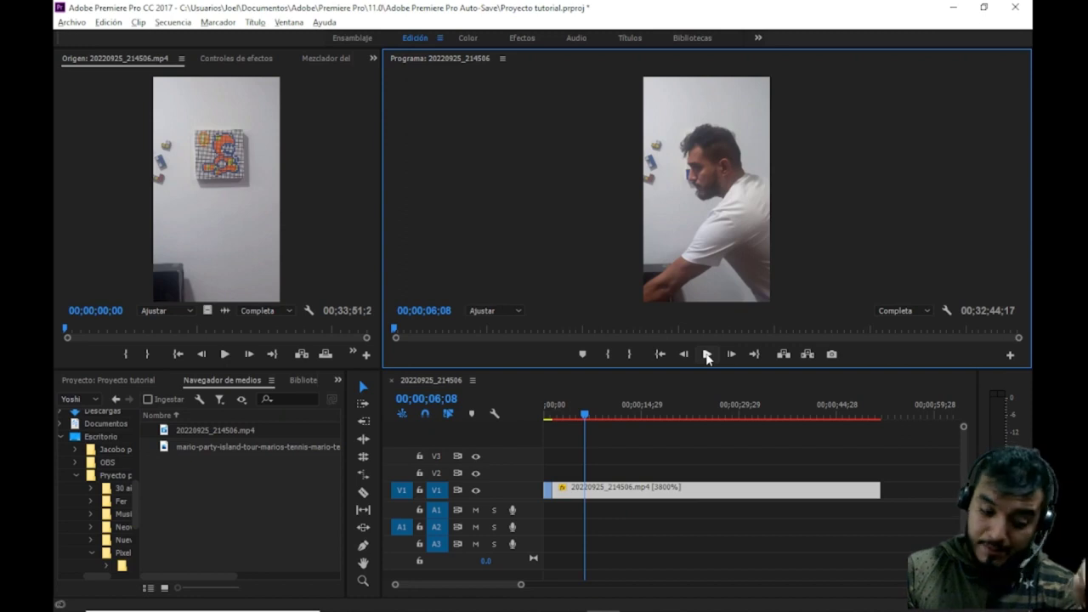
{"action": "key", "text": "Return"}
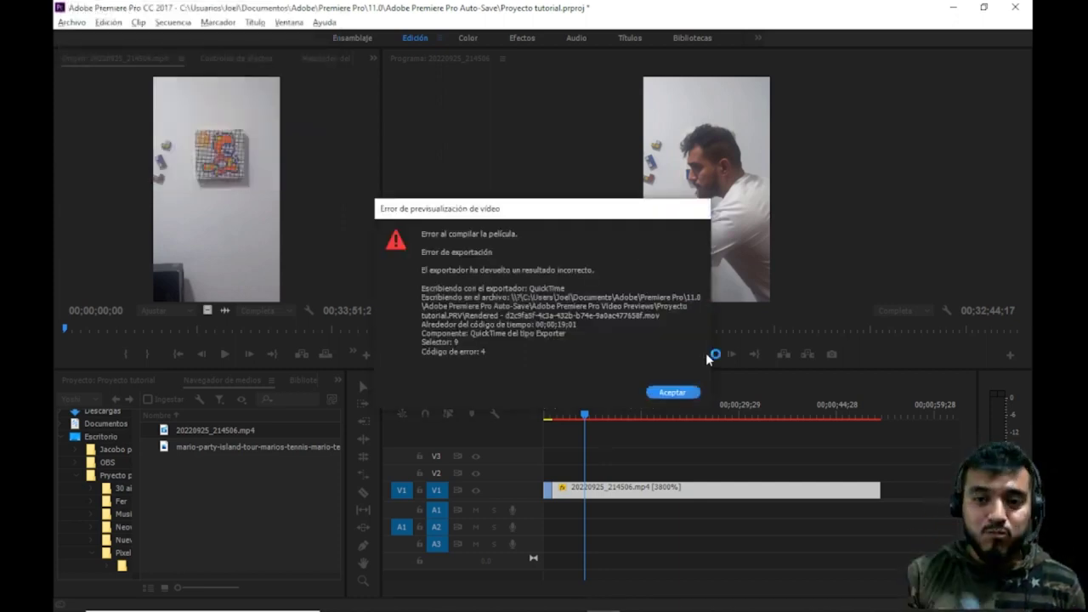
- Acknowledge the 'Error de previsualización de vídeo' message with Aceptar
{"action": "left_click", "coordinate": [685, 395]}
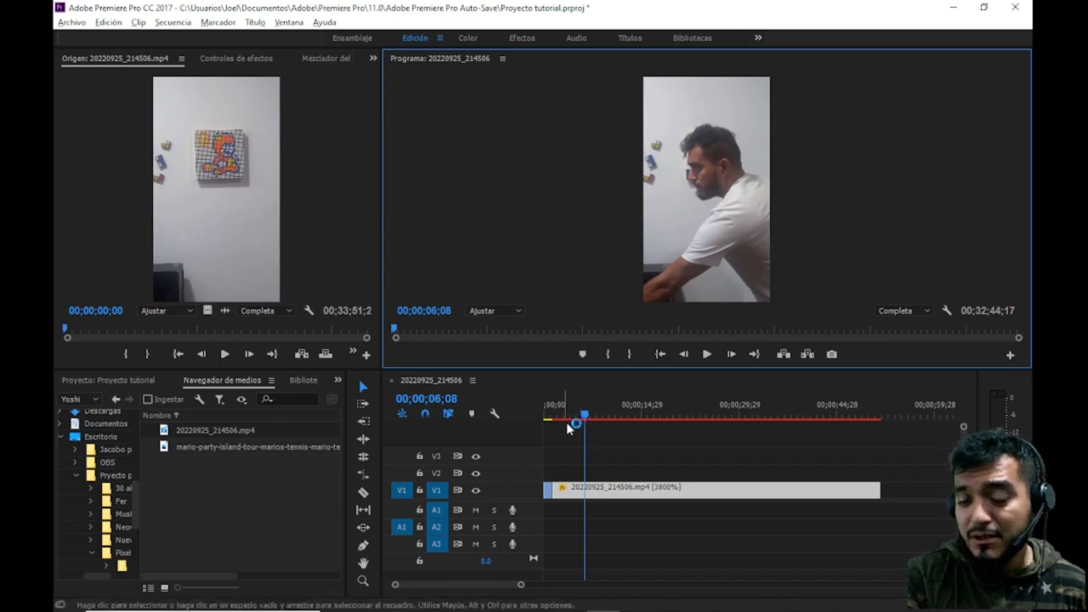
{"action": "mouse_move", "coordinate": [584, 420]}
{"action": "left_mouse_down"}
{"action": "mouse_move", "coordinate": [569, 420]}
{"action": "mouse_move", "coordinate": [589, 422]}
{"action": "left_mouse_up"}
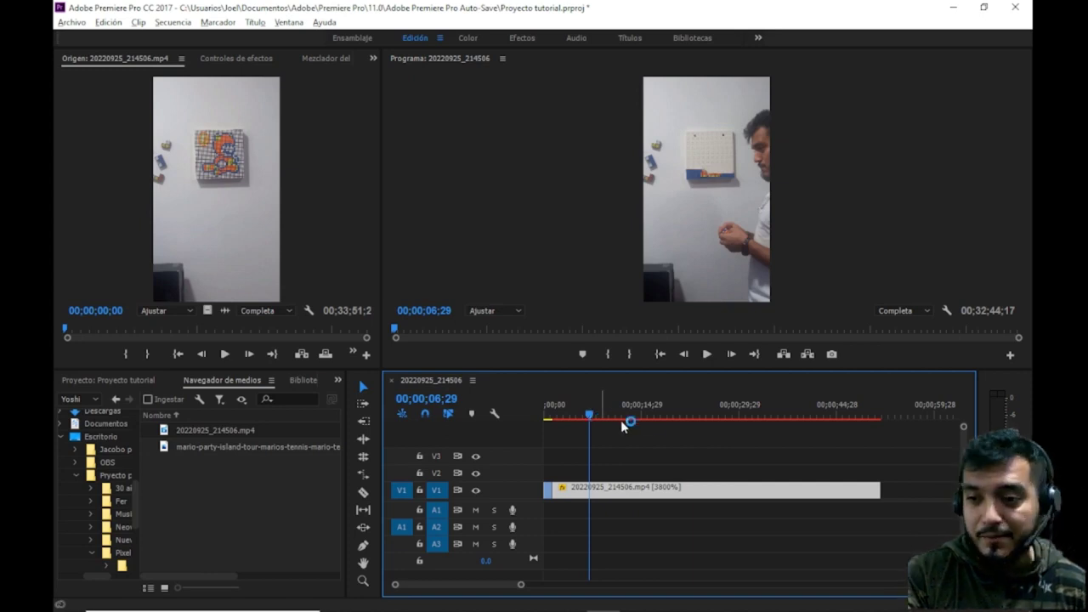
{"action": "mouse_move", "coordinate": [590, 415]}
{"action": "left_mouse_down"}
{"action": "mouse_move", "coordinate": [616, 417]}
{"action": "mouse_move", "coordinate": [602, 418]}
{"action": "left_mouse_up"}
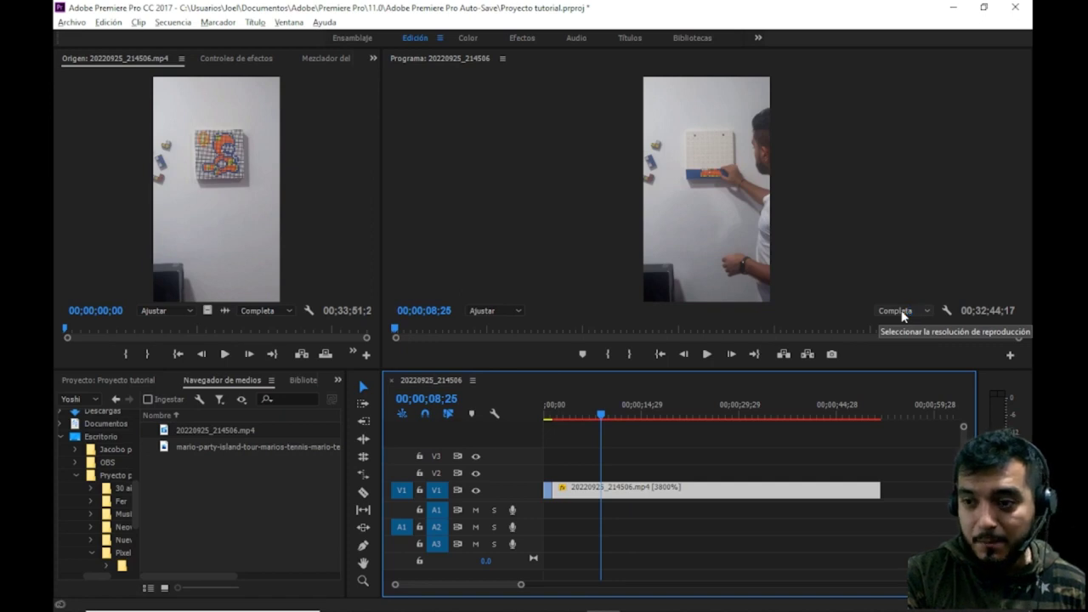
{"action": "left_click", "coordinate": [707, 357]}
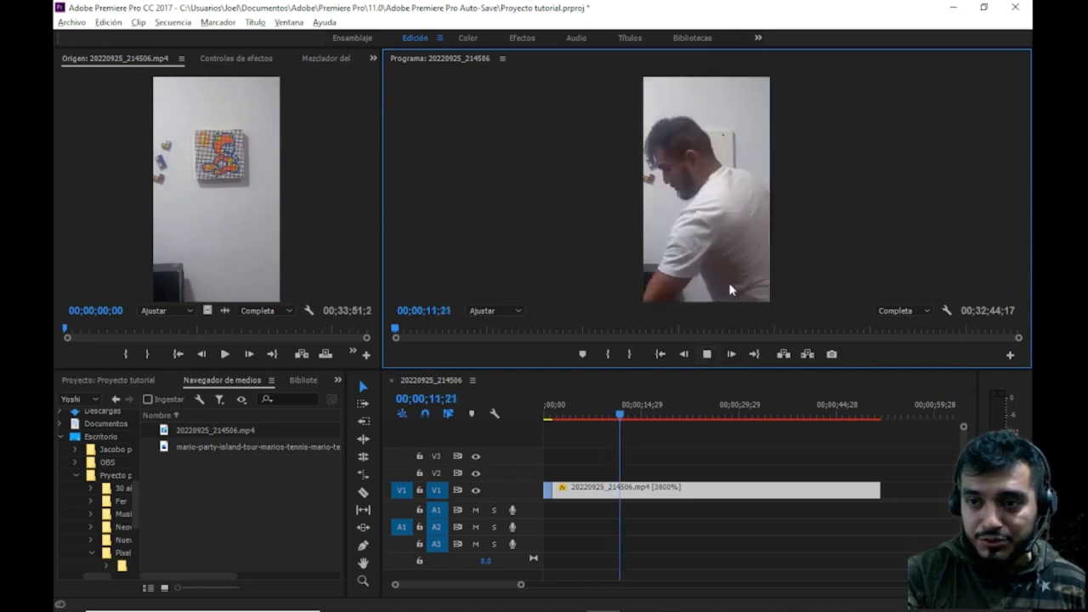
{"action": "left_click", "coordinate": [707, 354]}
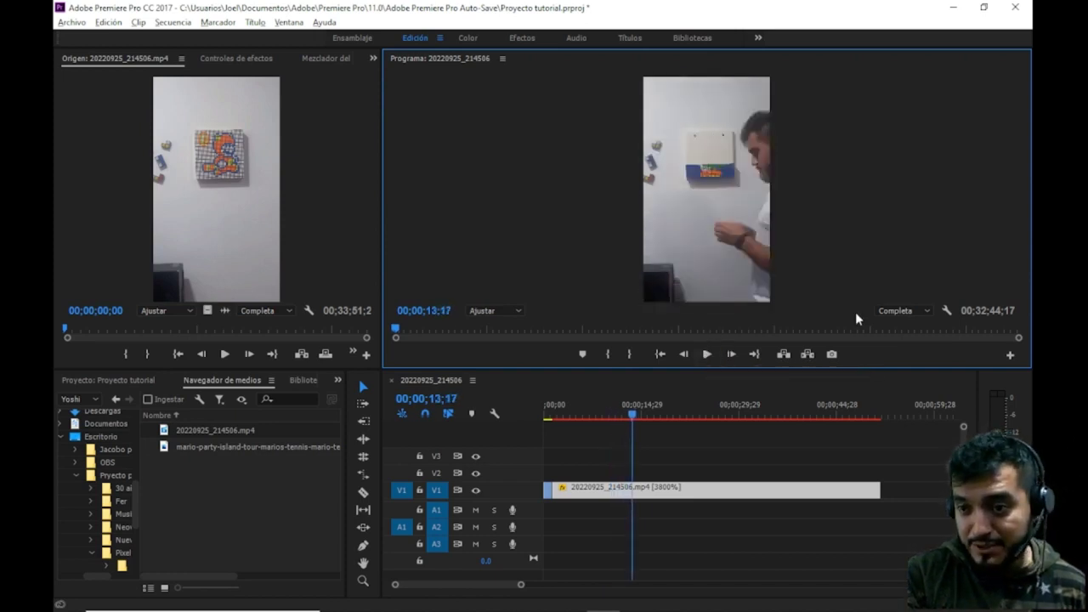
- Switch the Program monitor playback resolution to 1/4, stop playback and adjust the timeline zoom
{"action": "left_click", "coordinate": [903, 310]}
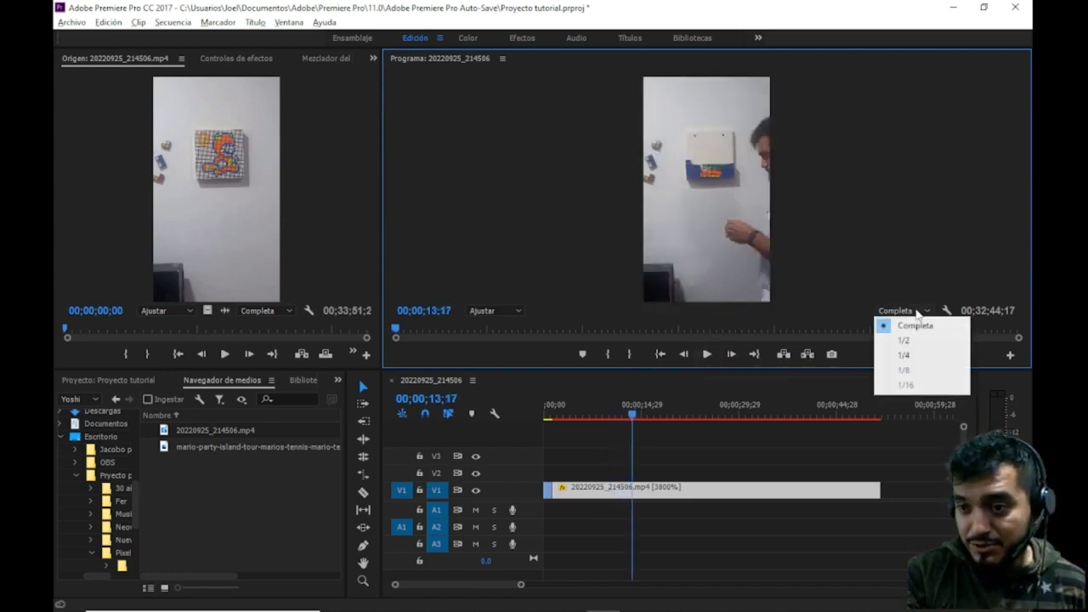
{"action": "left_click", "coordinate": [905, 355]}
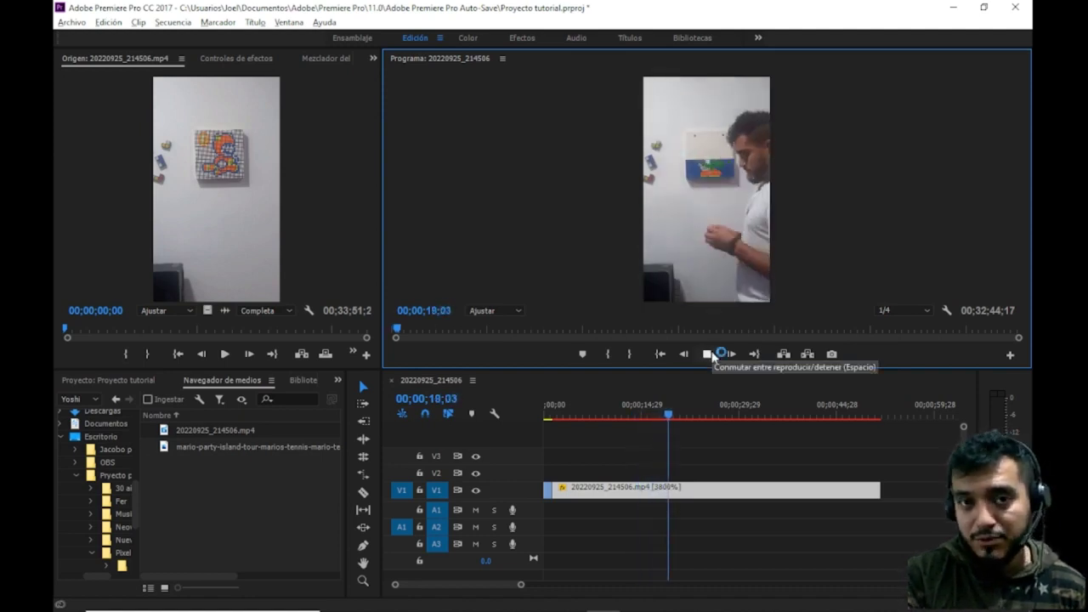
{"action": "left_click", "coordinate": [712, 355]}
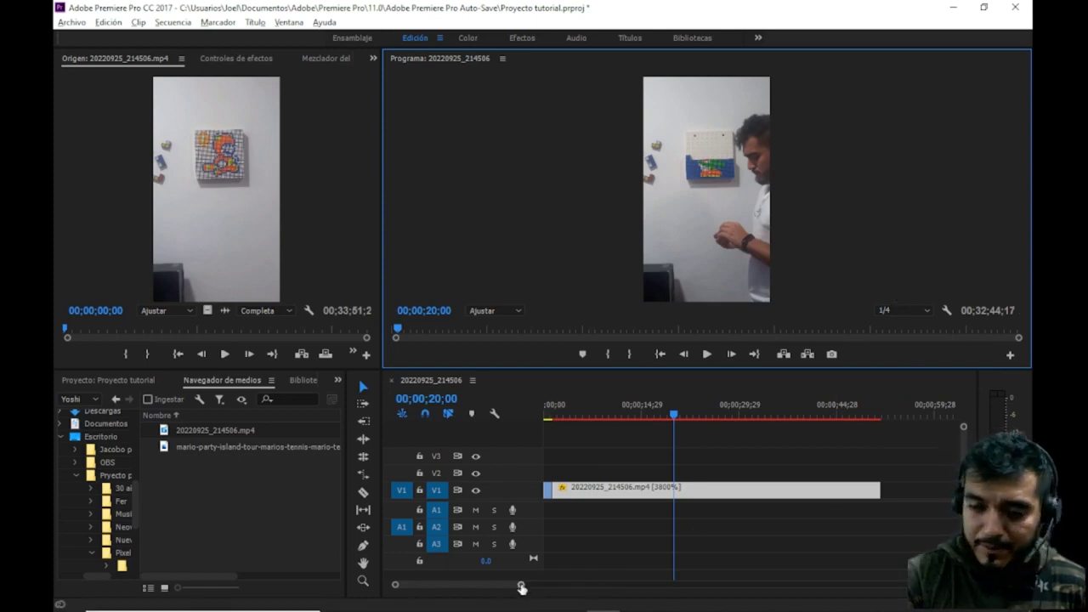
{"action": "left_click_drag", "start_coordinate": [521, 587], "coordinate": [571, 585]}
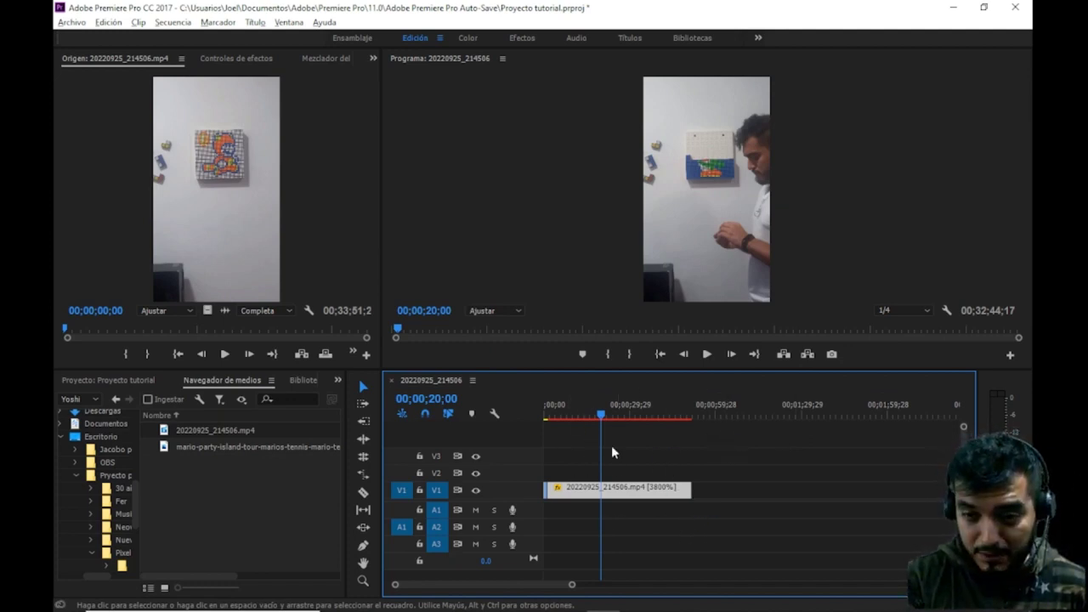
- Zoom the timeline out and drag the distant 20220925_214506.mp4 copy right after the timelapse clip
{"action": "left_click_drag", "start_coordinate": [604, 417], "coordinate": [694, 418]}
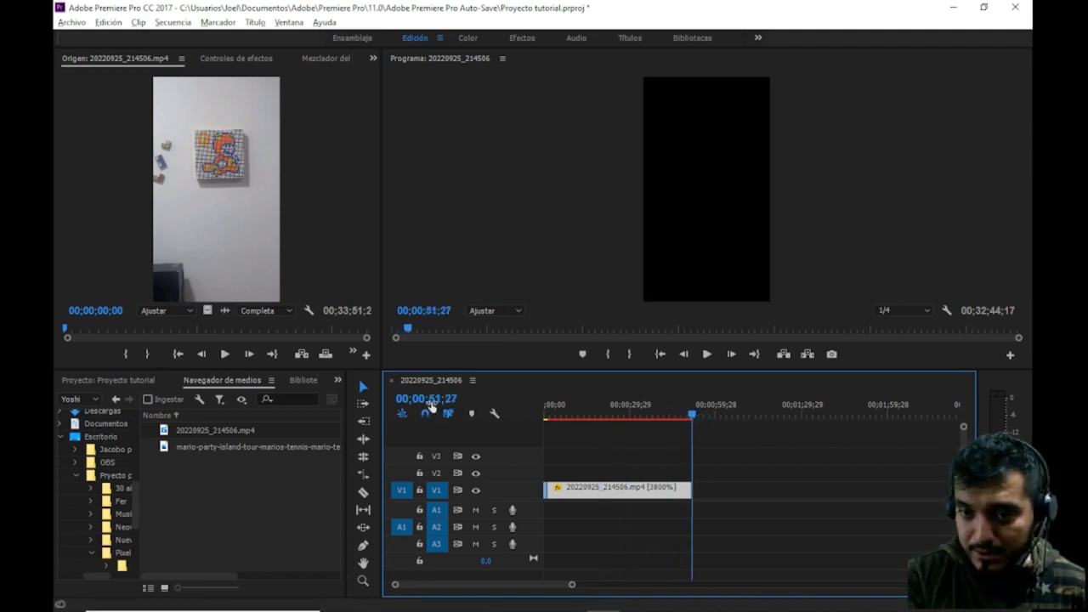
{"action": "left_click_drag", "start_coordinate": [572, 586], "coordinate": [655, 585]}
{"action": "left_click_drag", "start_coordinate": [733, 584], "coordinate": [927, 585]}
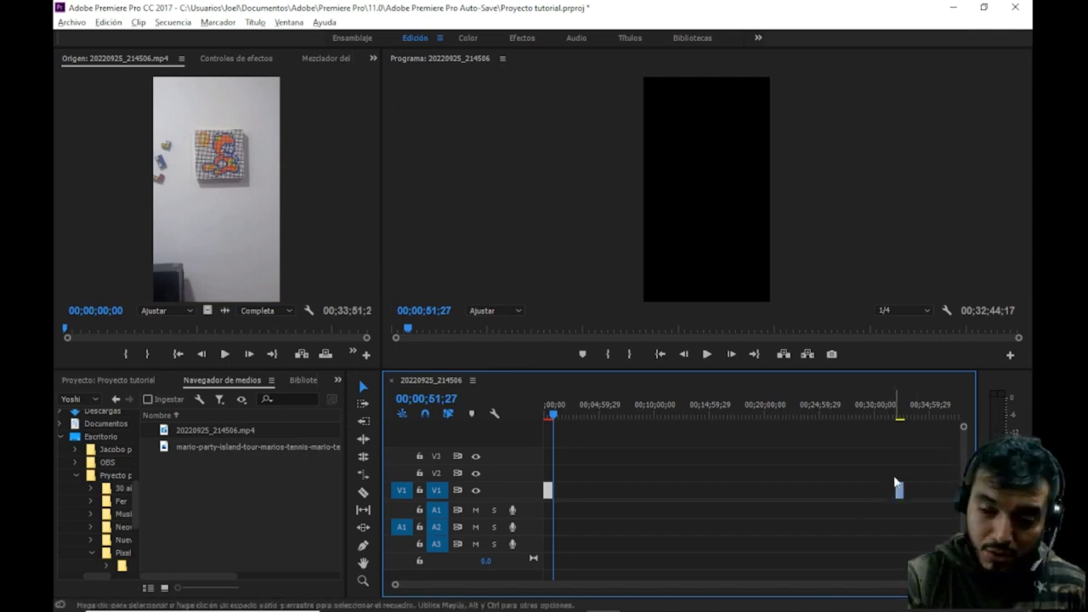
{"action": "mouse_move", "coordinate": [854, 458]}
{"action": "left_mouse_down"}
{"action": "mouse_move", "coordinate": [927, 529]}
{"action": "mouse_move", "coordinate": [905, 502]}
{"action": "mouse_move", "coordinate": [757, 496]}
{"action": "mouse_move", "coordinate": [566, 510]}
{"action": "left_mouse_up"}
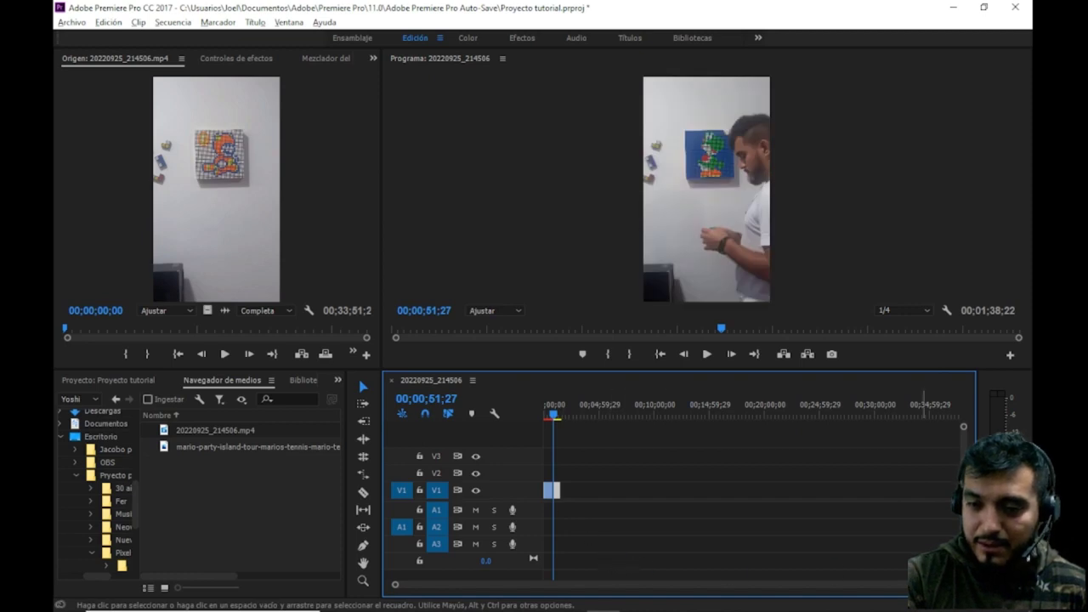
{"action": "left_click_drag", "start_coordinate": [901, 584], "coordinate": [728, 585]}
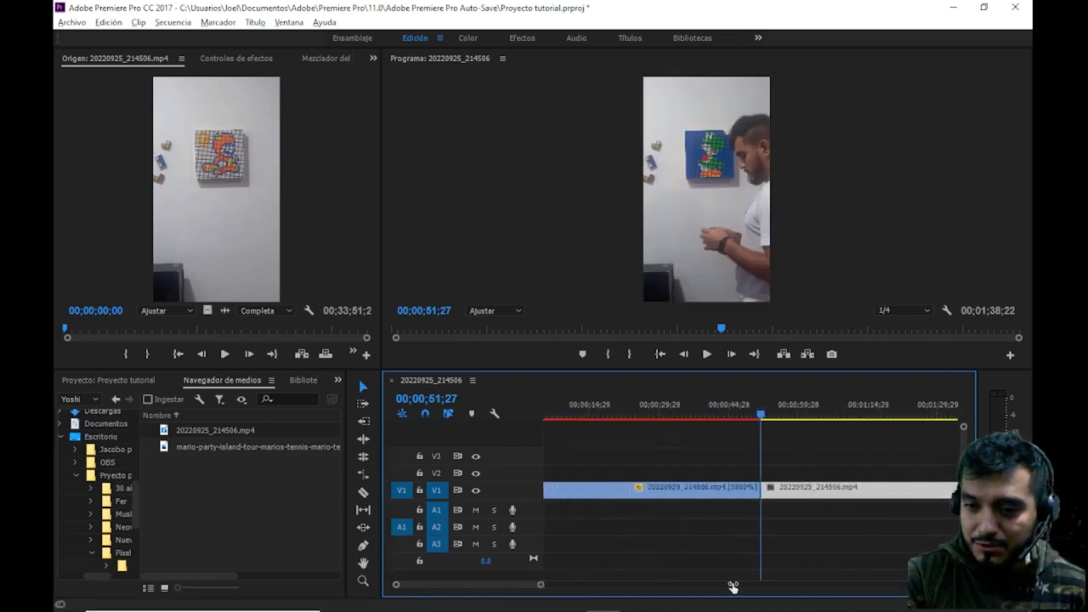
- Play the sequence to check the moved clip, zooming out to show both clips
{"action": "left_click", "coordinate": [711, 355]}
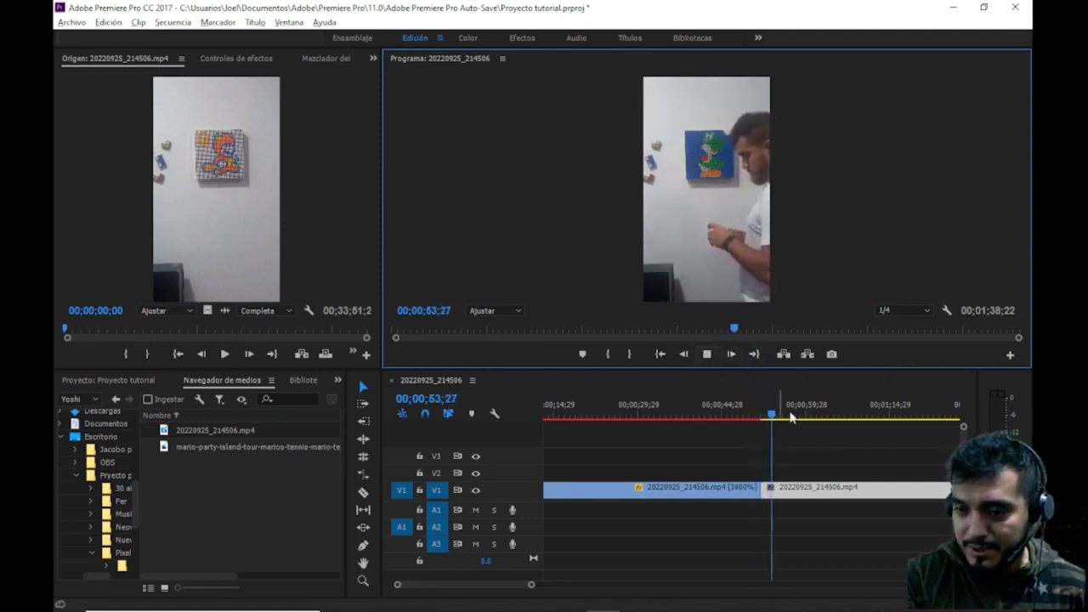
{"action": "left_click_drag", "start_coordinate": [532, 588], "coordinate": [574, 584]}
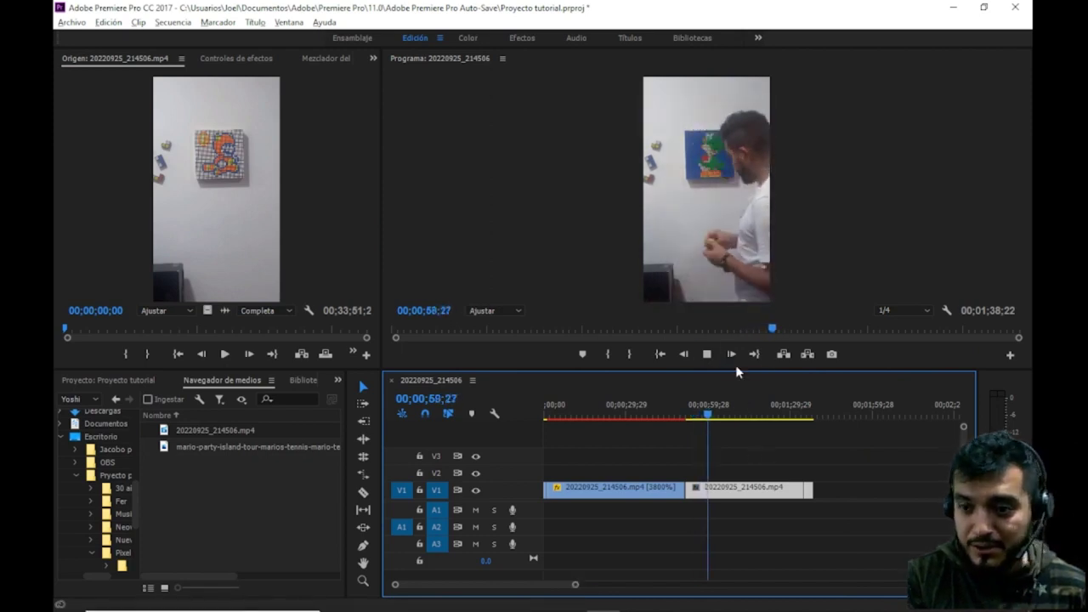
{"action": "left_click", "coordinate": [710, 355]}
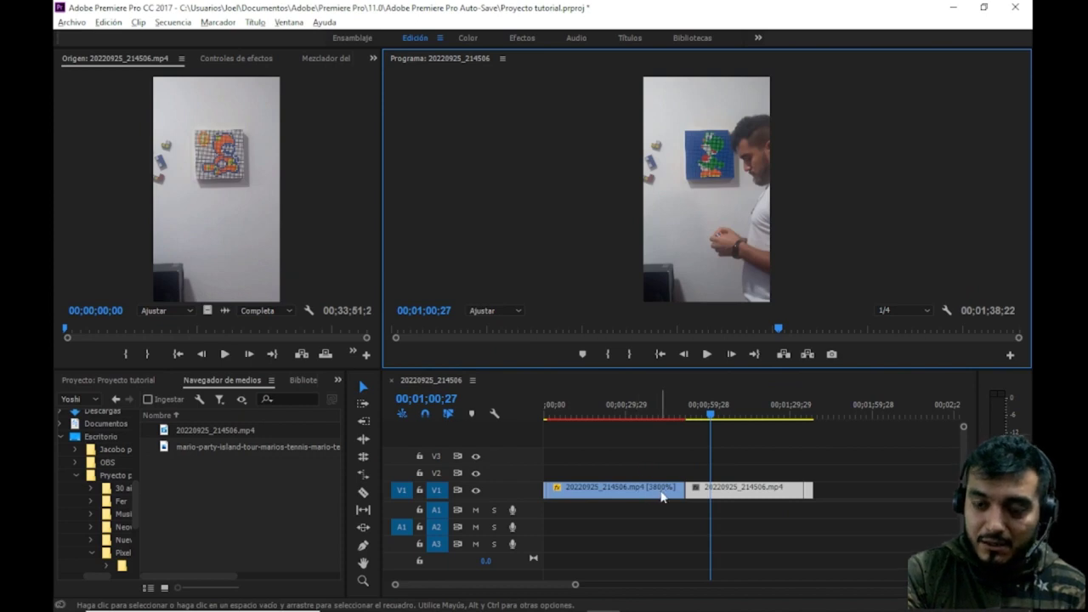
{"action": "mouse_move", "coordinate": [662, 496]}
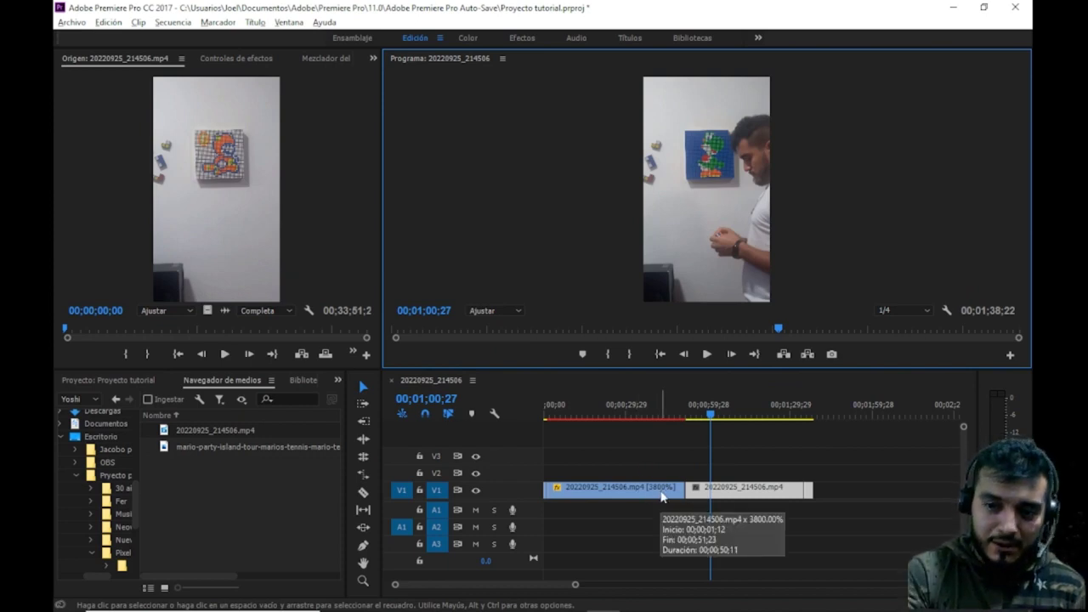
{"action": "right_click", "coordinate": [748, 496]}
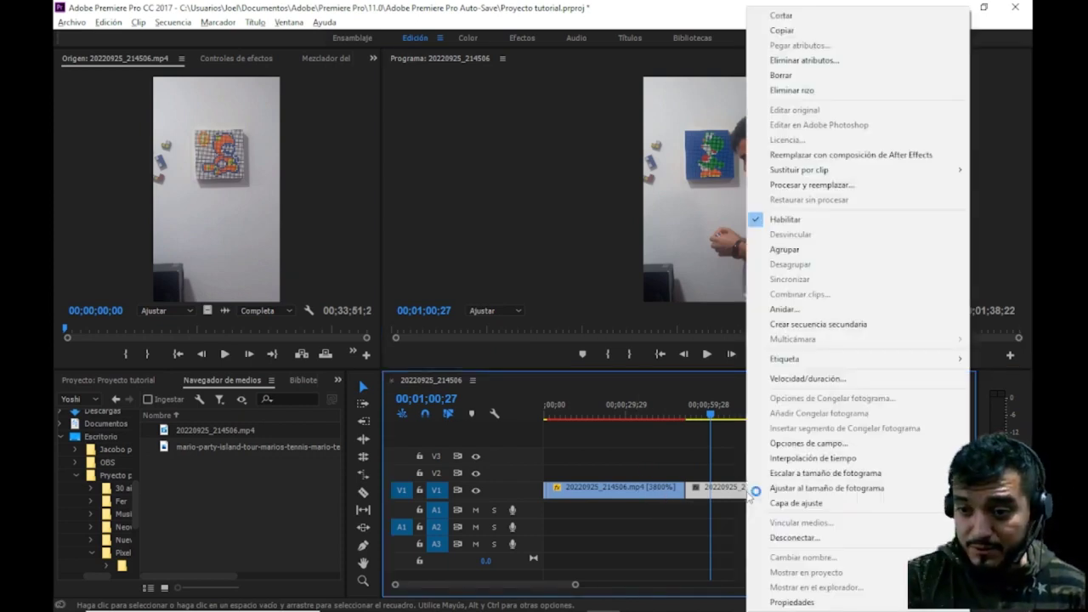
- Set the second clip's Velocidad to 1500%, giving a 00;00;02;25 duration
{"action": "left_click", "coordinate": [716, 448]}
{"action": "left_click", "coordinate": [762, 493]}
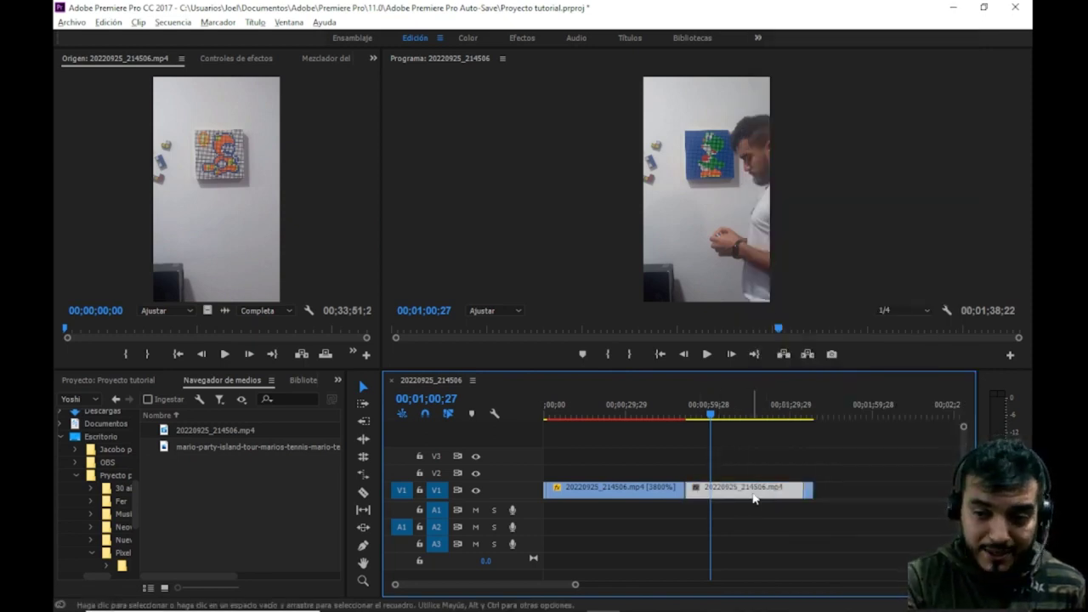
{"action": "right_click", "coordinate": [753, 498]}
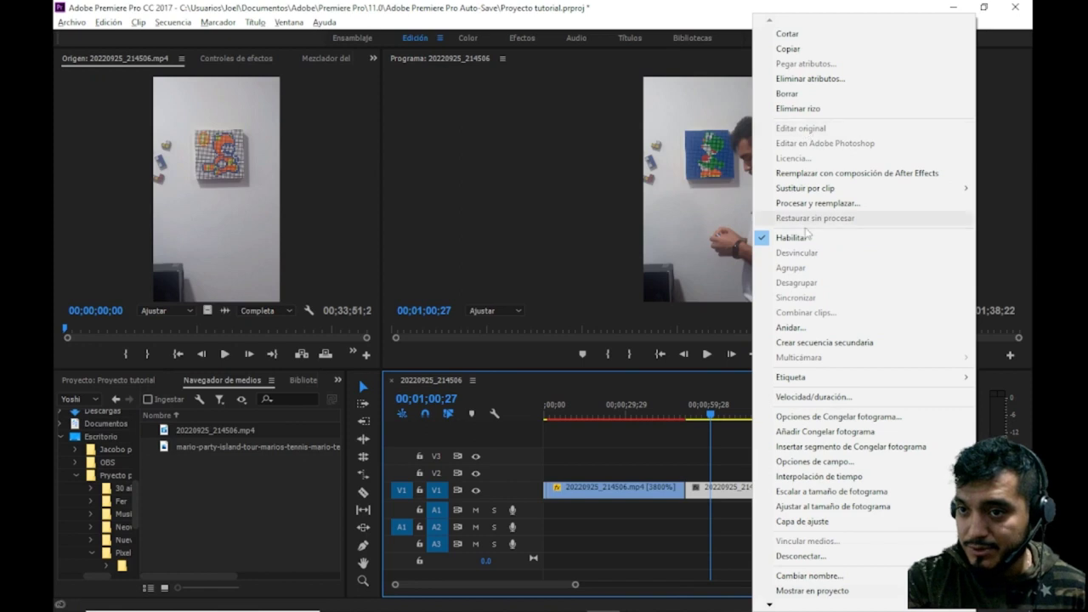
{"action": "left_click", "coordinate": [837, 398]}
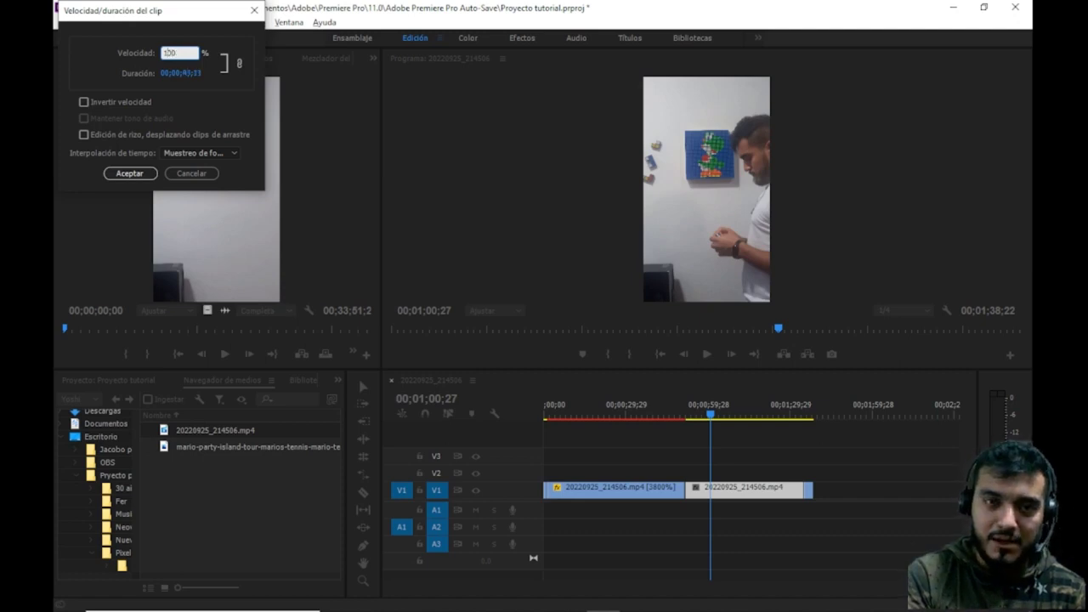
{"action": "left_click", "coordinate": [141, 175]}
- Zoom in on the first clip's end and preview playback from about 51 seconds
{"action": "left_click_drag", "start_coordinate": [710, 417], "coordinate": [702, 417]}
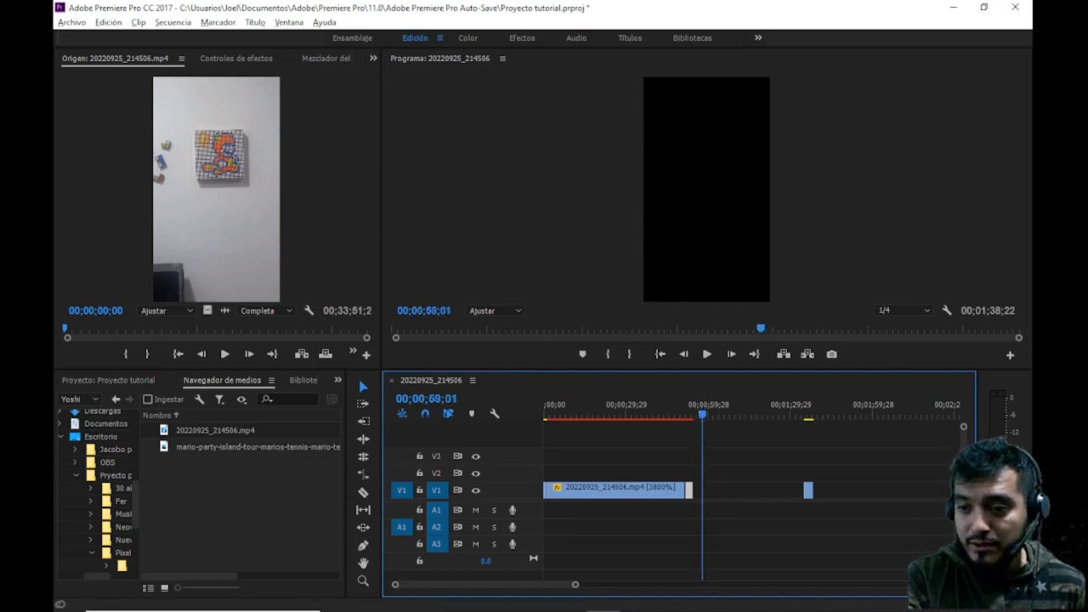
{"action": "left_click_drag", "start_coordinate": [575, 585], "coordinate": [525, 590]}
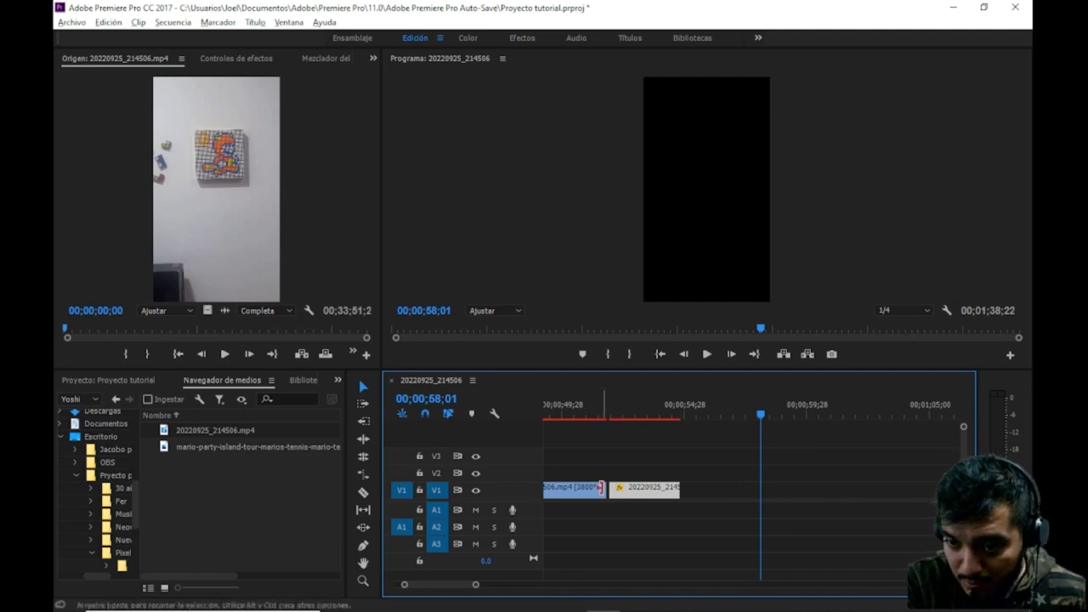
{"action": "left_click", "coordinate": [610, 492]}
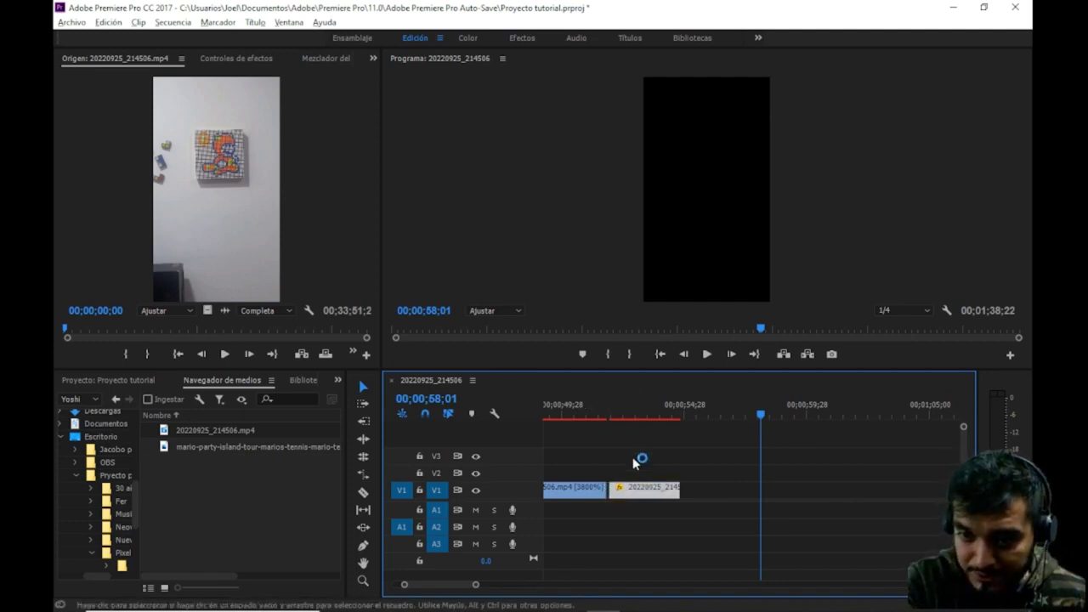
{"action": "left_click", "coordinate": [602, 399]}
{"action": "left_click", "coordinate": [708, 354]}
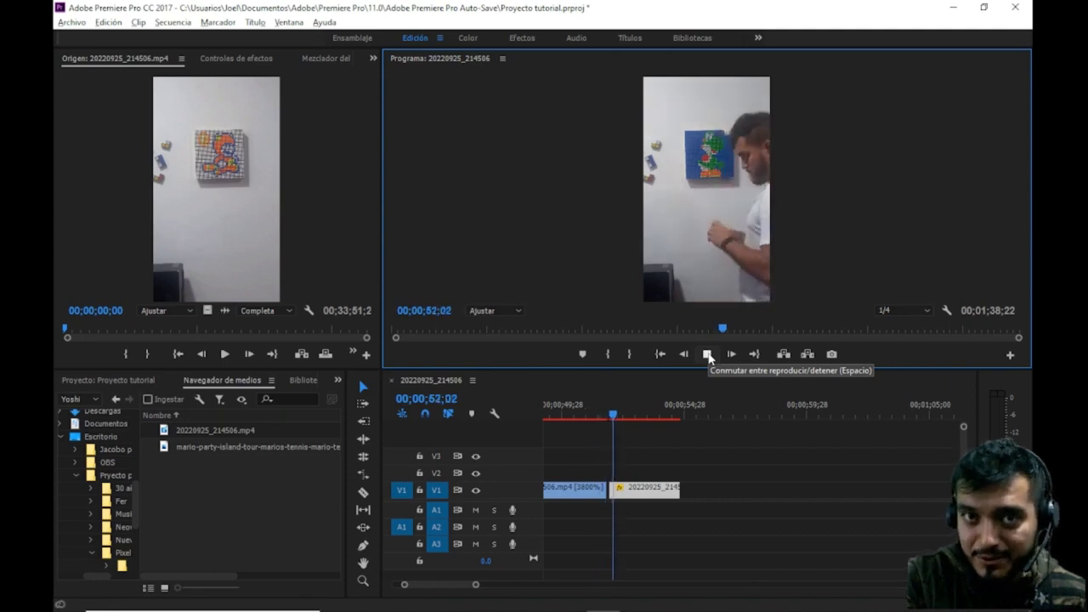
{"action": "left_click", "coordinate": [708, 354]}
{"action": "left_click", "coordinate": [653, 498]}
- Snap the 1500% clip left against the timelapse clip and play through the join
{"action": "left_click_drag", "start_coordinate": [652, 498], "coordinate": [649, 498]}
{"action": "left_click_drag", "start_coordinate": [481, 586], "coordinate": [574, 585]}
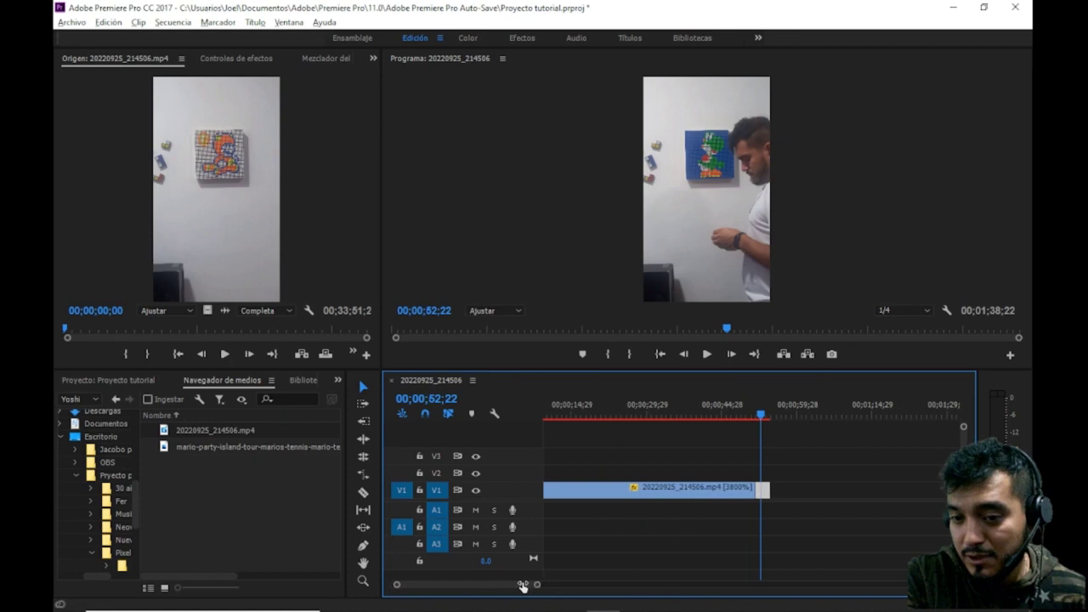
{"action": "left_click_drag", "start_coordinate": [785, 500], "coordinate": [705, 498]}
{"action": "left_click_drag", "start_coordinate": [696, 419], "coordinate": [701, 419]}
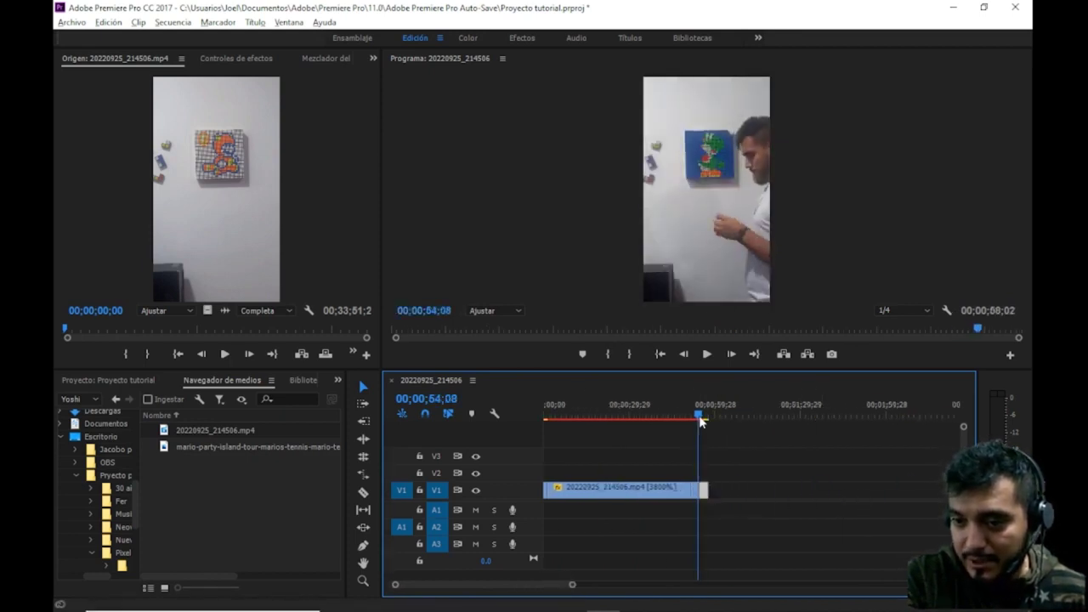
{"action": "left_click", "coordinate": [712, 353]}
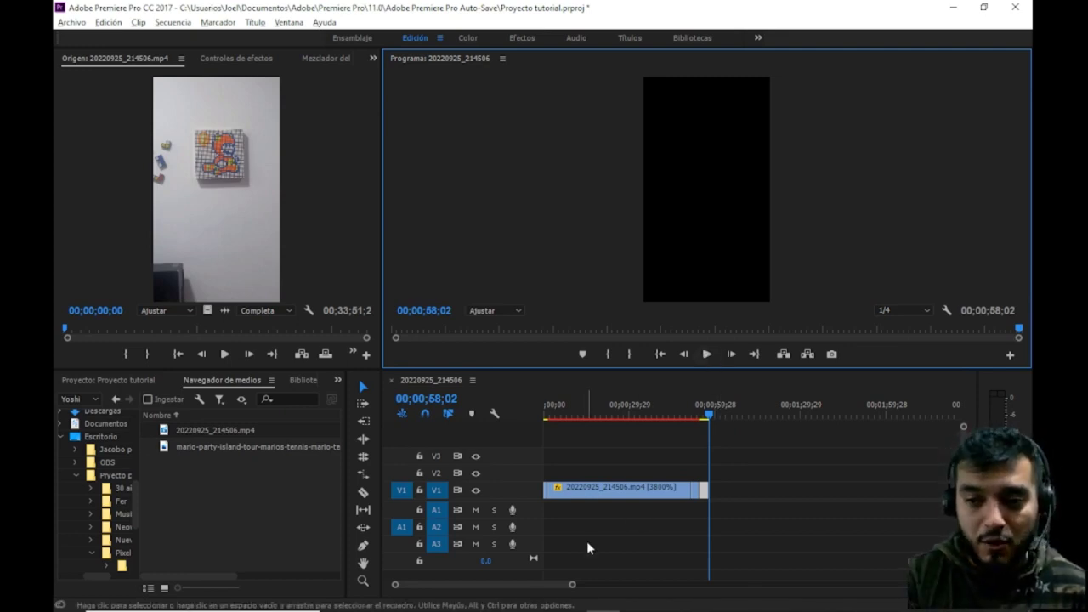
{"action": "left_click_drag", "start_coordinate": [573, 585], "coordinate": [608, 583]}
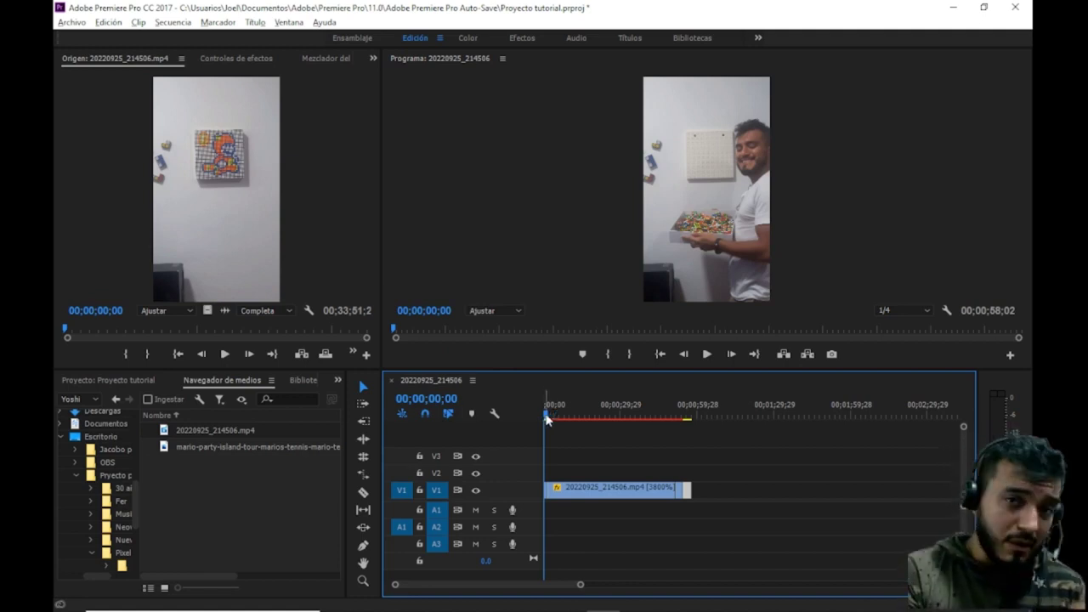
- Park the playhead where the 3800% timelapse meets the 1500% clip and reveal the lower-left panel overflow list
{"action": "left_click_drag", "start_coordinate": [546, 416], "coordinate": [684, 425]}
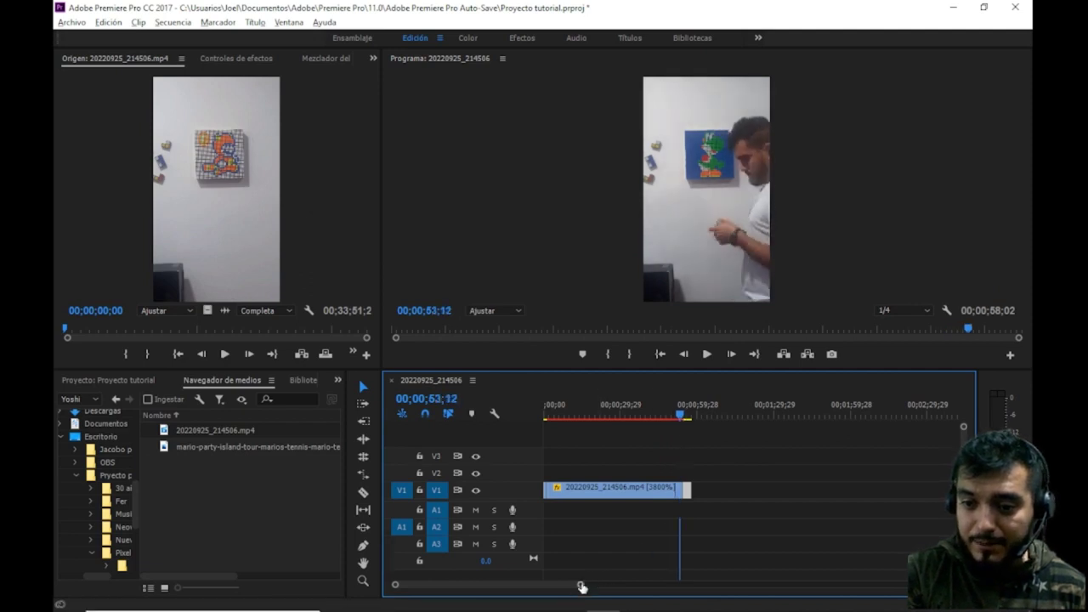
{"action": "left_click_drag", "start_coordinate": [581, 586], "coordinate": [551, 586]}
{"action": "left_click", "coordinate": [763, 419]}
{"action": "mouse_move", "coordinate": [763, 419]}
{"action": "left_mouse_down"}
{"action": "mouse_move", "coordinate": [788, 422]}
{"action": "mouse_move", "coordinate": [769, 425]}
{"action": "left_mouse_up"}
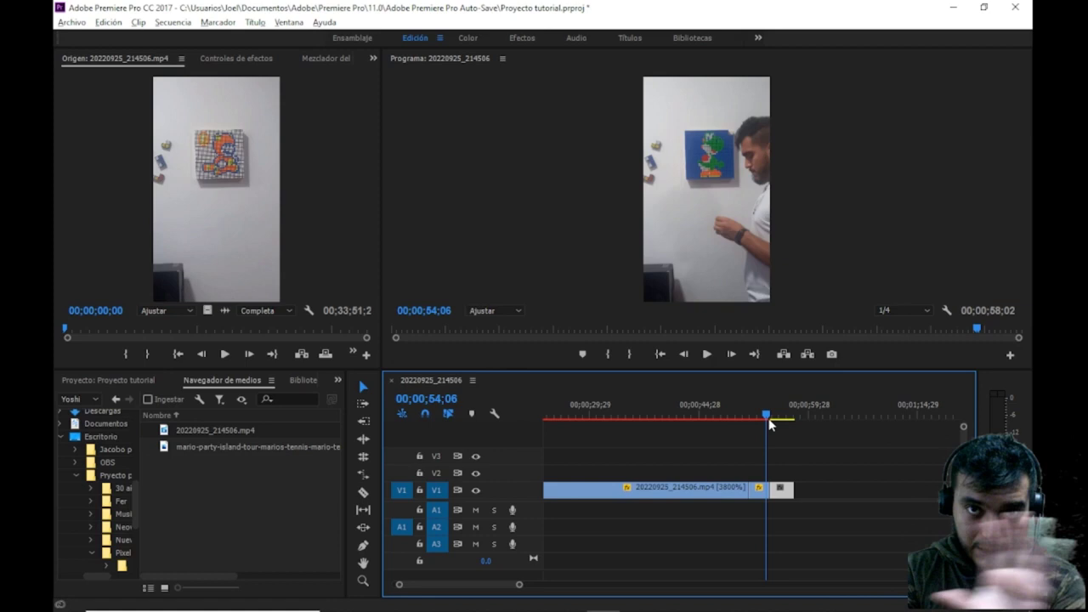
{"action": "left_click_drag", "start_coordinate": [769, 421], "coordinate": [766, 419]}
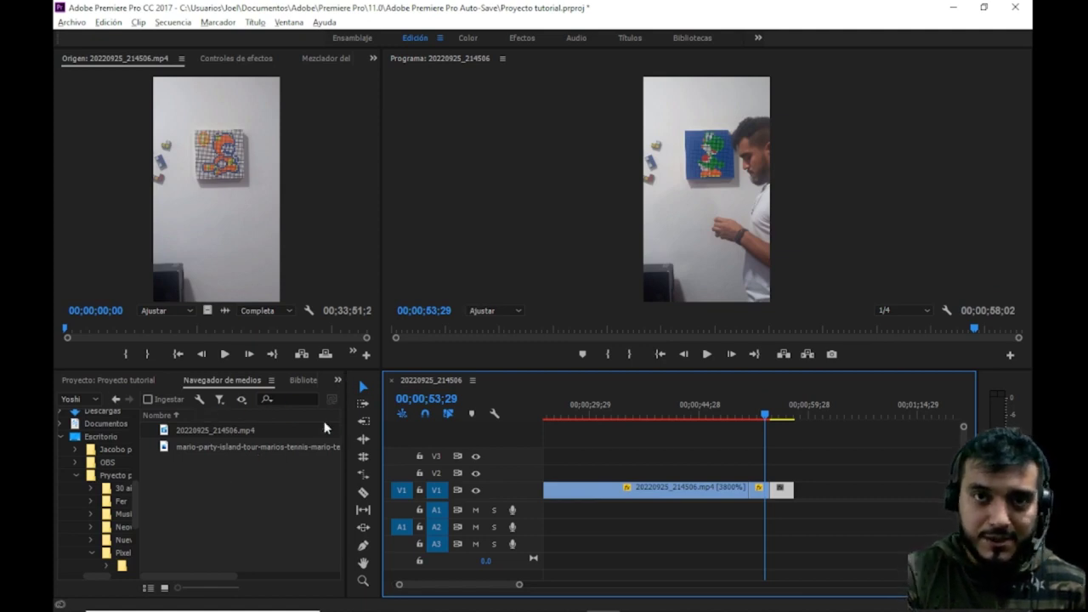
{"action": "left_click", "coordinate": [338, 384]}
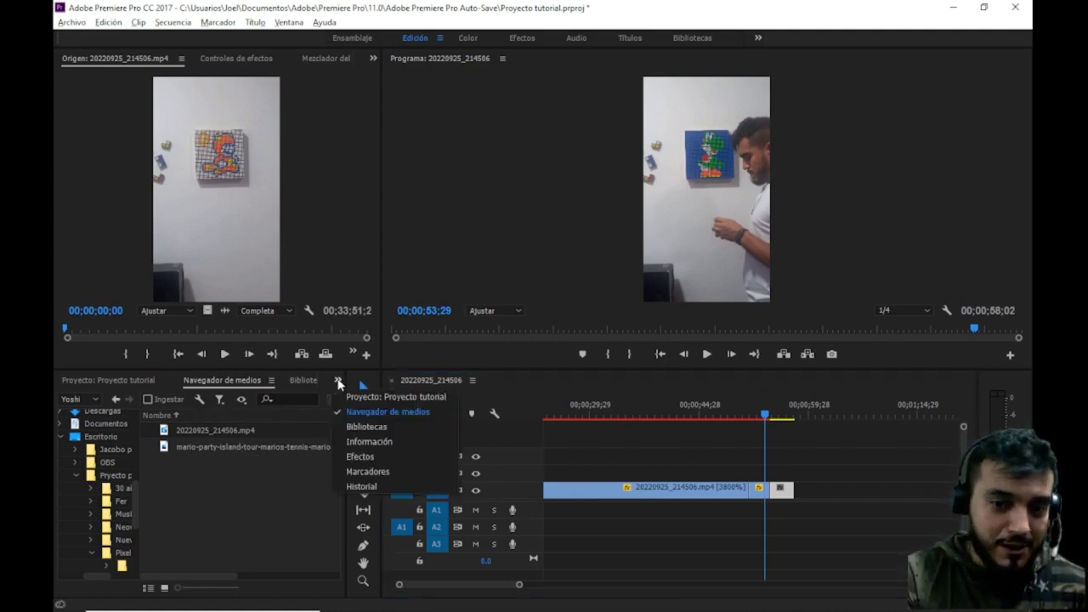
- Search effects for 'cruzada' and drop Disolución cruzada between the timelapse and final clip on V1
{"action": "left_click", "coordinate": [360, 458]}
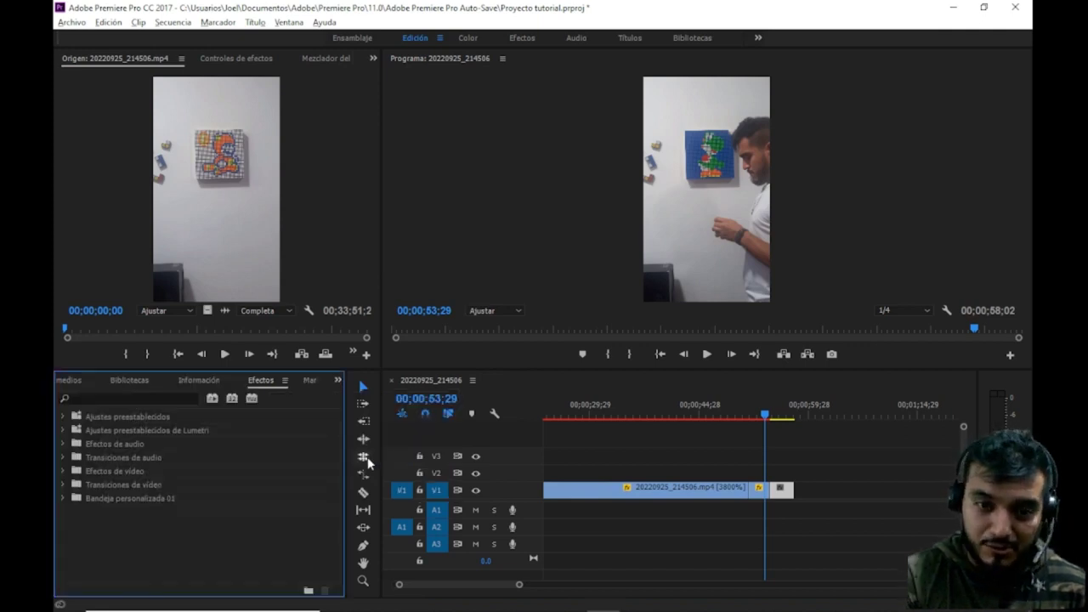
{"action": "left_click", "coordinate": [168, 398]}
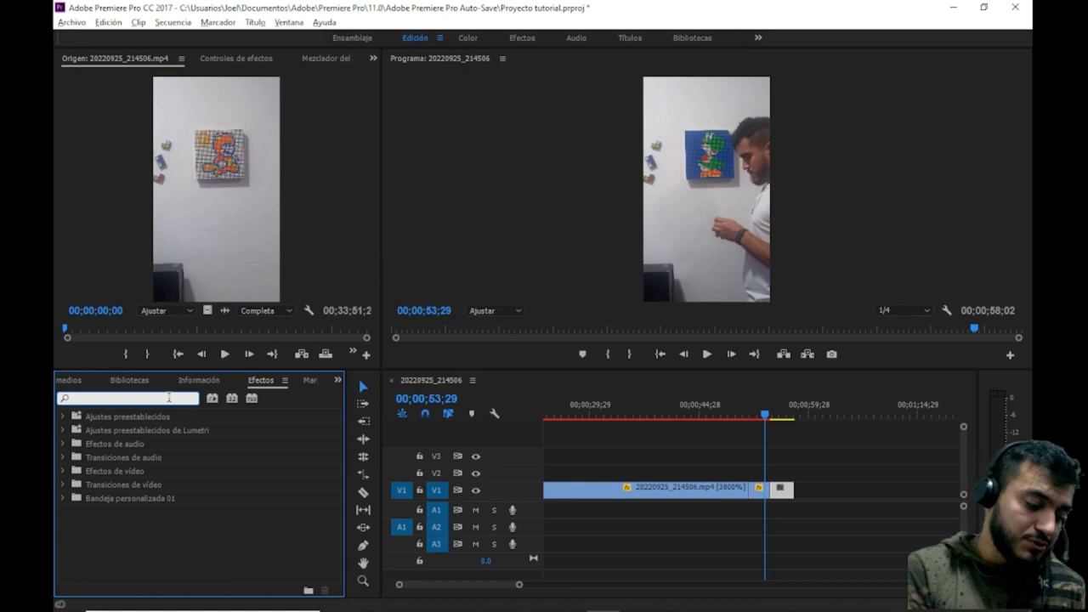
{"action": "type", "text": "cru"}
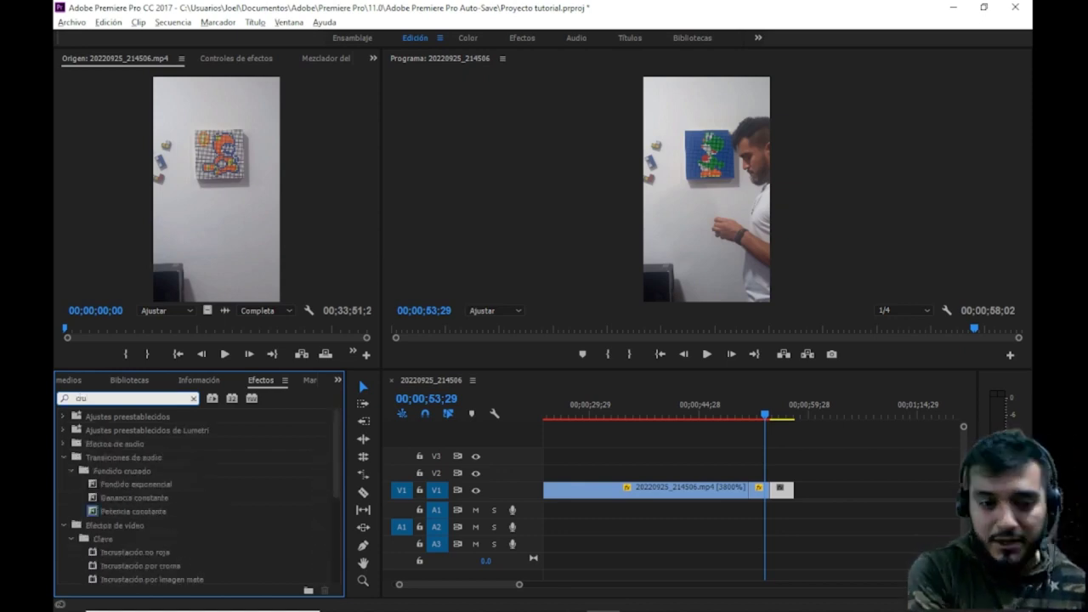
{"action": "type", "text": "zada"}
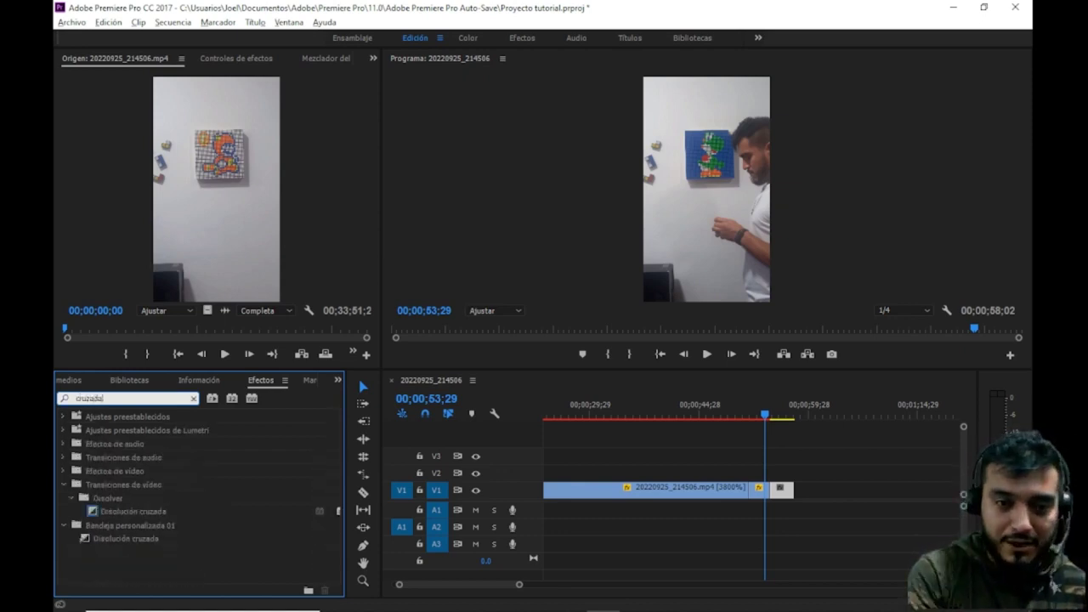
{"action": "left_click", "coordinate": [158, 513]}
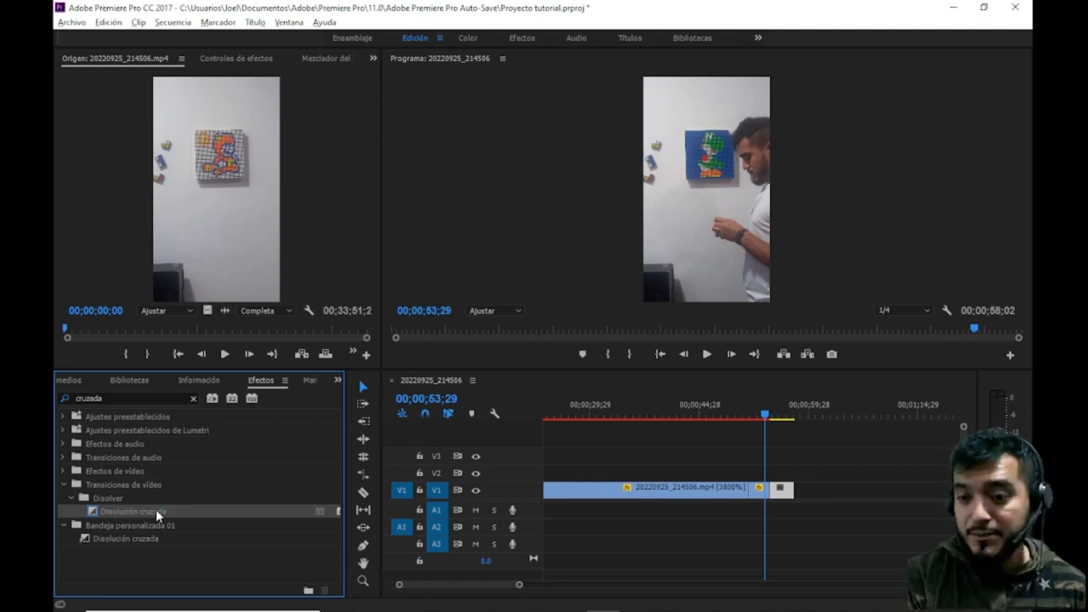
{"action": "left_click_drag", "start_coordinate": [155, 509], "coordinate": [453, 521]}
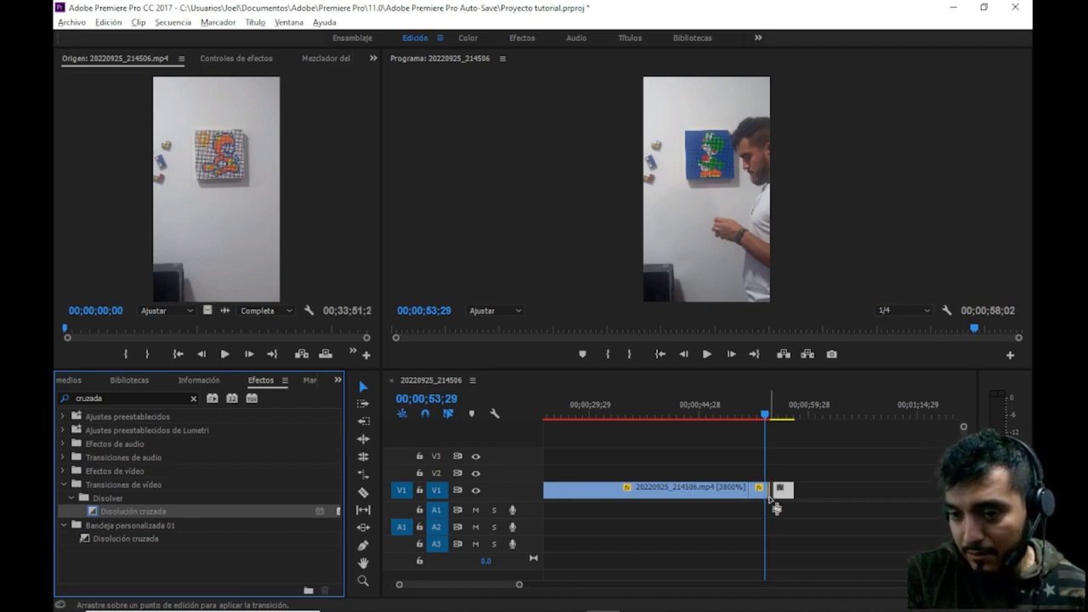
{"action": "left_click_drag", "start_coordinate": [769, 498], "coordinate": [770, 499]}
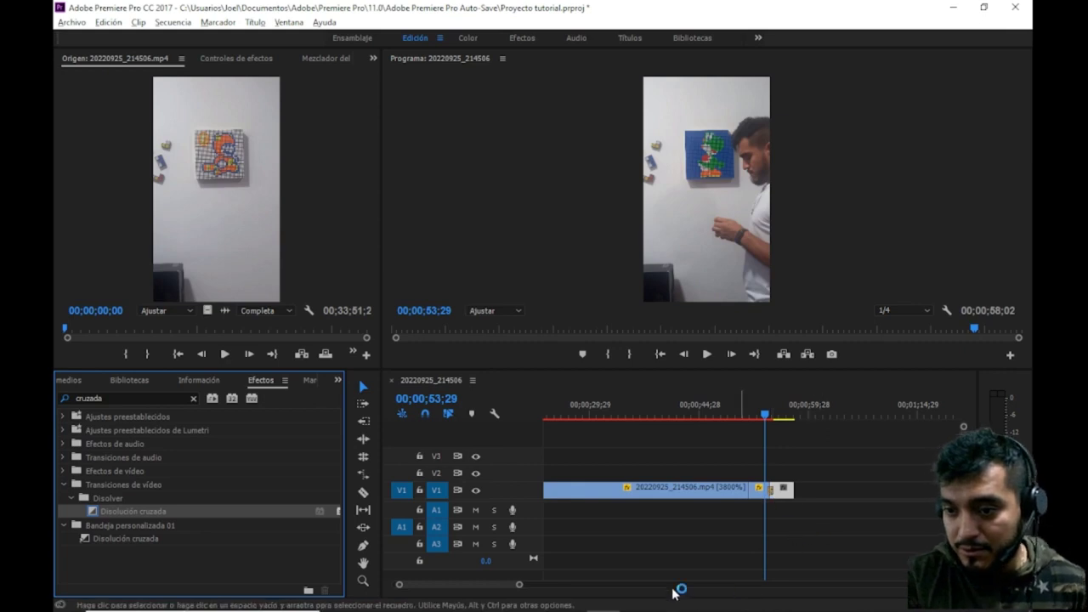
- Zoom the timeline and preview the new dissolve in the Program monitor, then clear the search
{"action": "left_click_drag", "start_coordinate": [518, 584], "coordinate": [448, 584]}
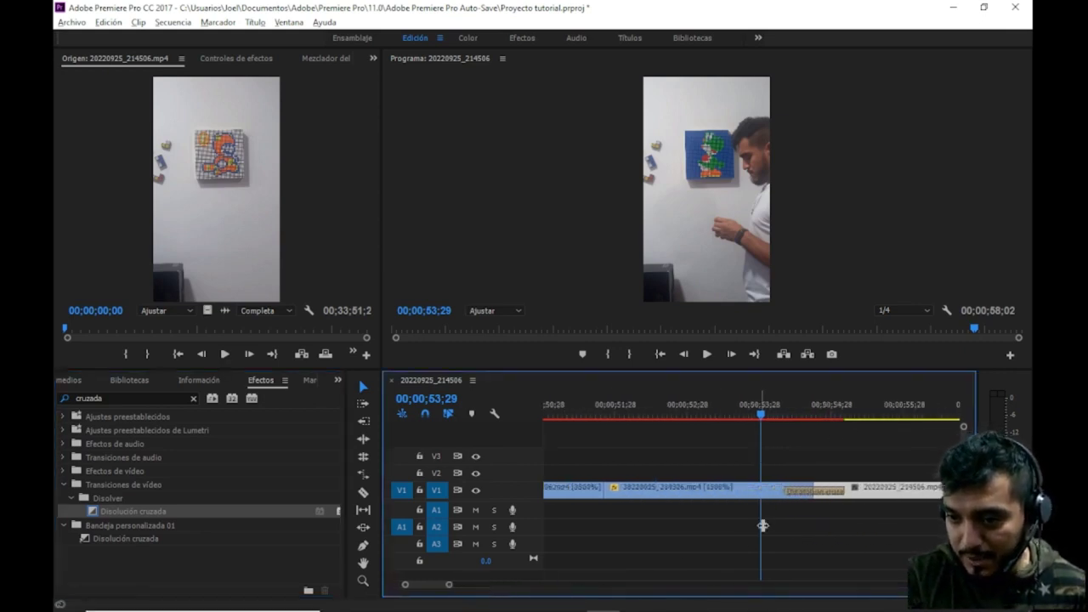
{"action": "left_click", "coordinate": [762, 417]}
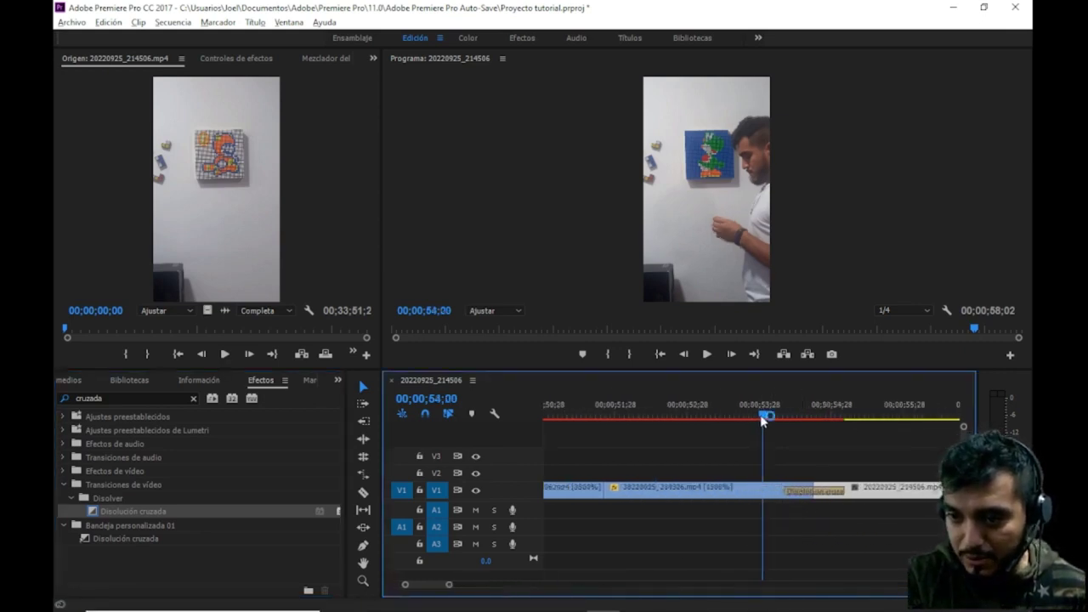
{"action": "left_click", "coordinate": [705, 355]}
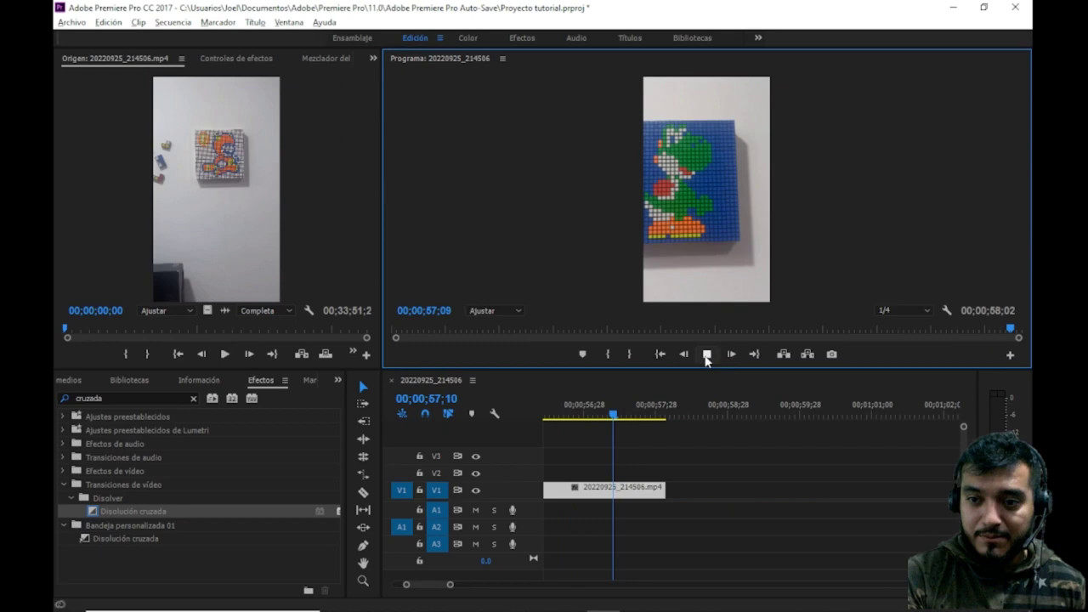
{"action": "left_click", "coordinate": [706, 355]}
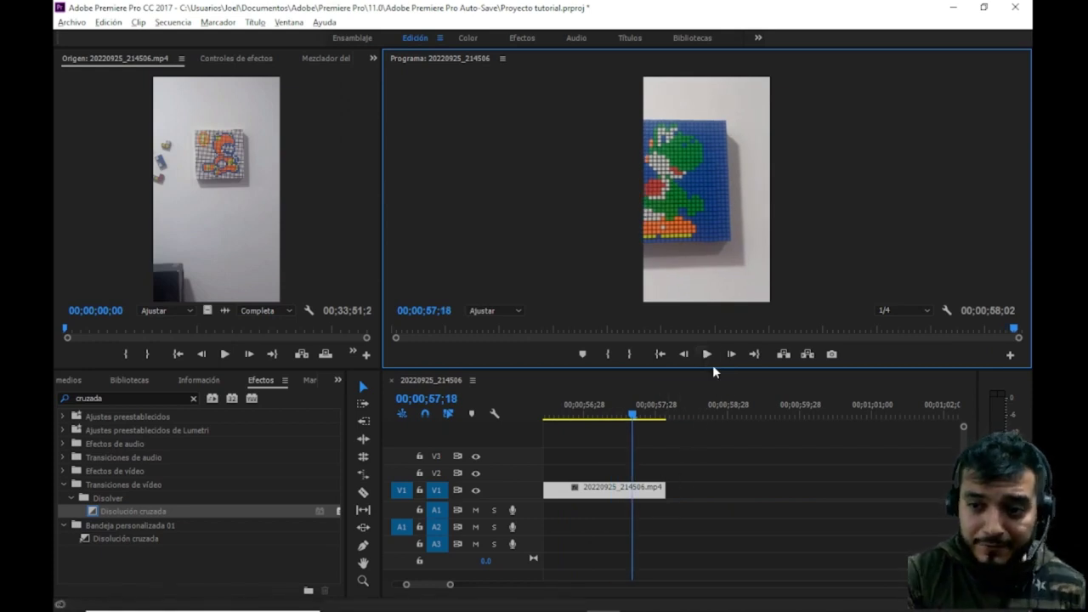
{"action": "left_click", "coordinate": [194, 398]}
- Apply Pasar a negro, found by searching 'negro', to the end of the last V1 clip and preview the fade
{"action": "type", "text": "negro"}
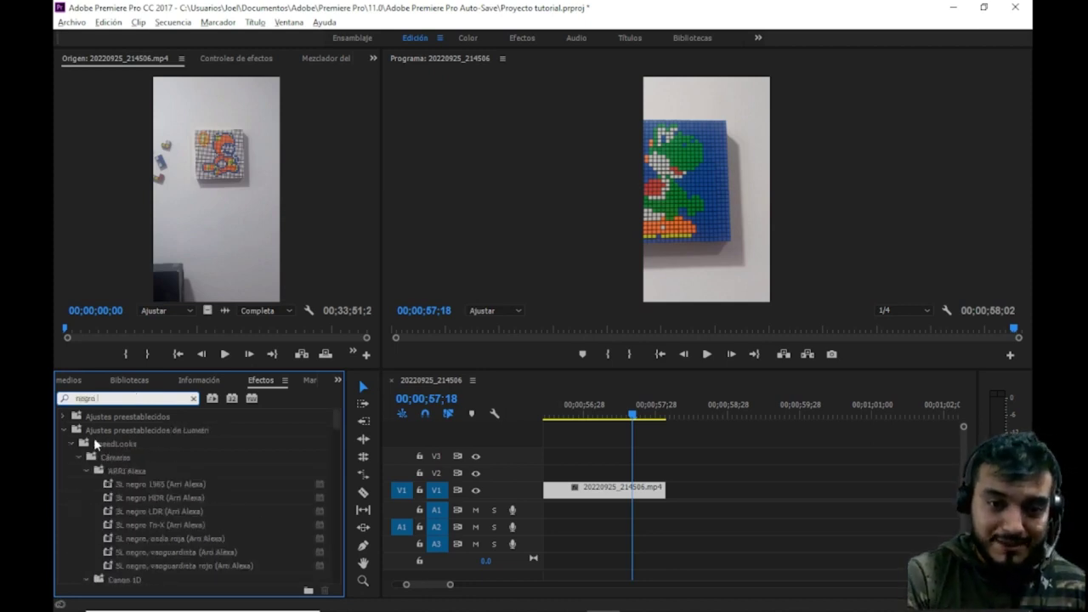
{"action": "left_click", "coordinate": [65, 430]}
{"action": "left_click", "coordinate": [142, 542]}
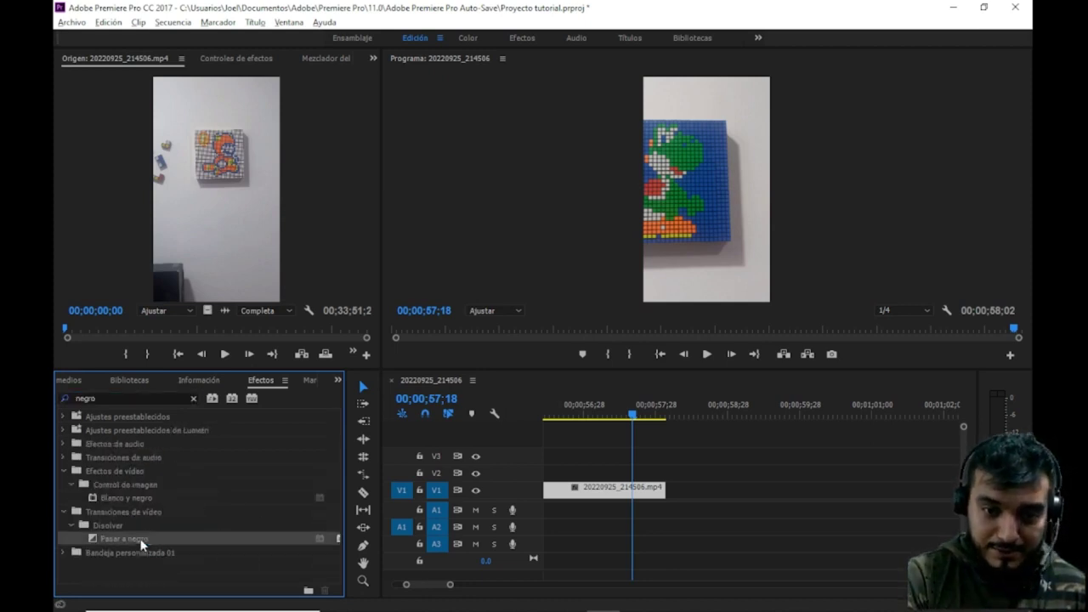
{"action": "left_click_drag", "start_coordinate": [527, 526], "coordinate": [663, 498]}
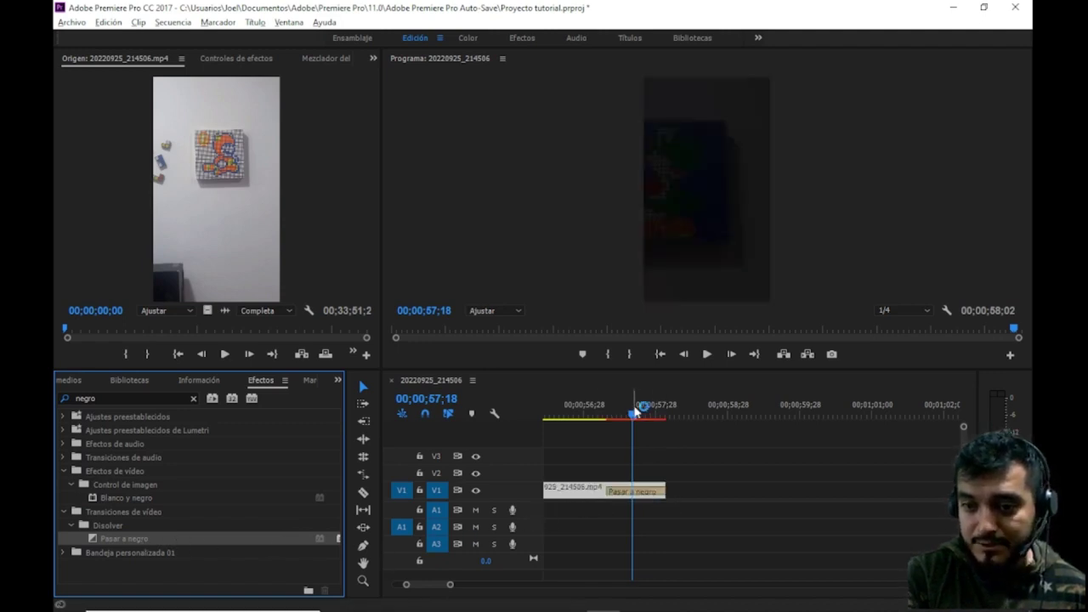
{"action": "left_click_drag", "start_coordinate": [633, 414], "coordinate": [563, 418]}
{"action": "left_click", "coordinate": [706, 354]}
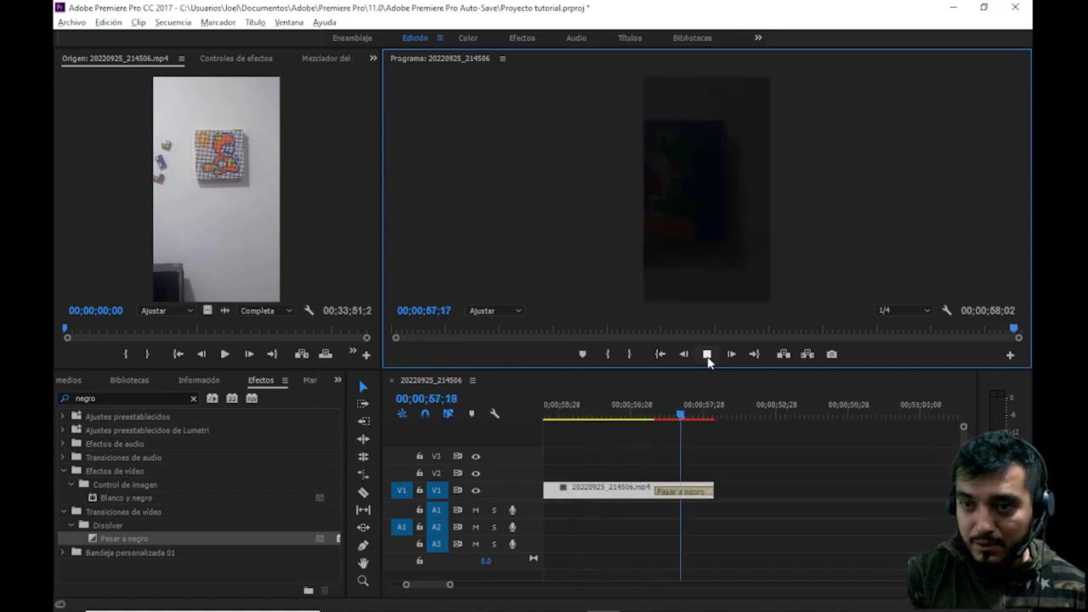
{"action": "left_click", "coordinate": [707, 355]}
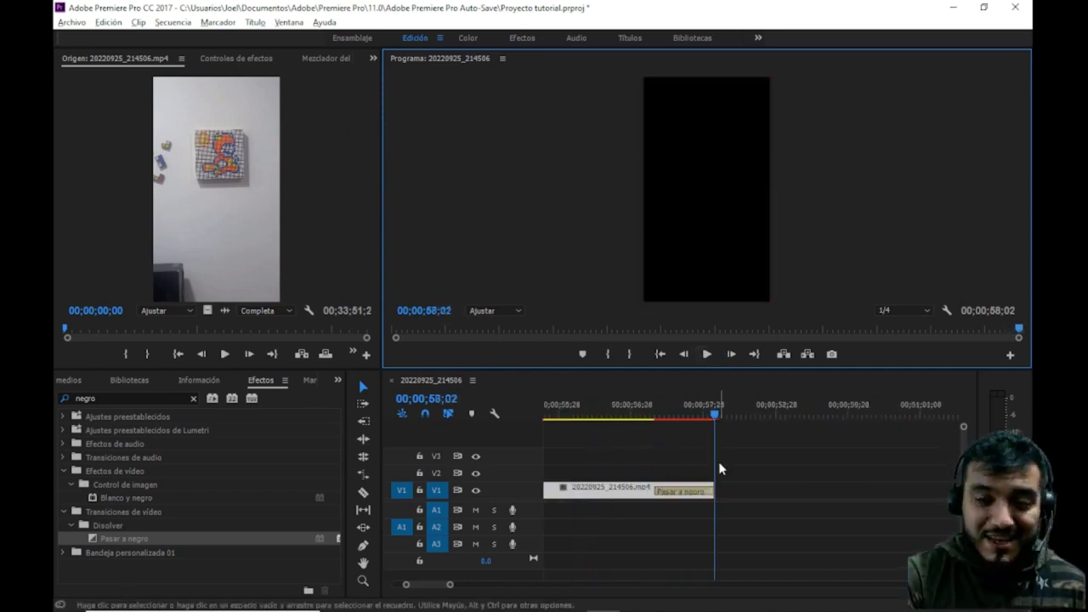
{"action": "mouse_move", "coordinate": [417, 584]}
{"action": "left_mouse_down"}
{"action": "mouse_move", "coordinate": [401, 586]}
{"action": "mouse_move", "coordinate": [531, 585]}
{"action": "left_mouse_up"}
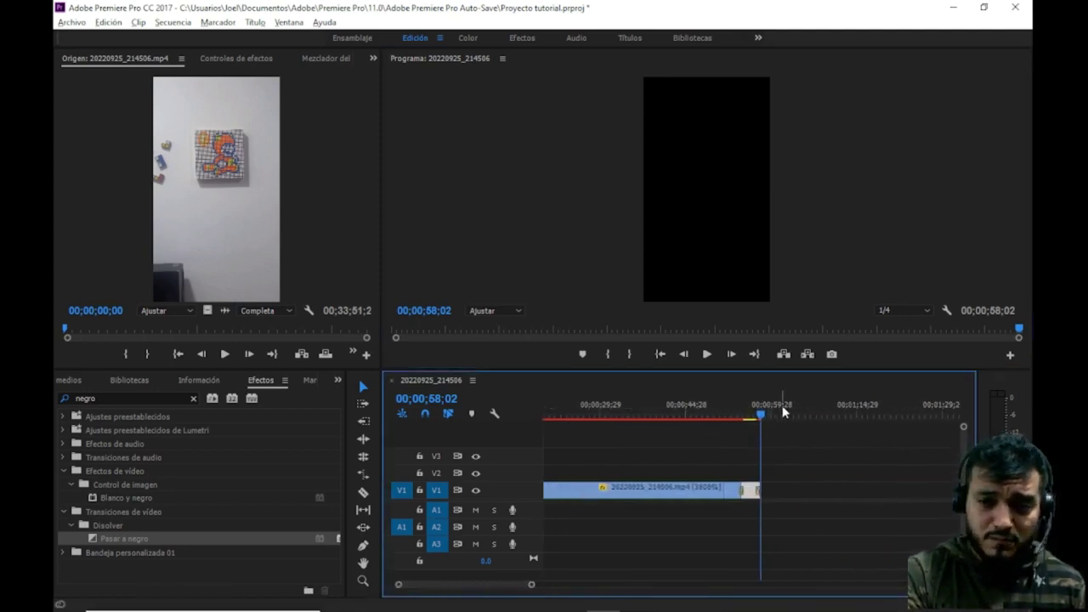
- Bring the playhead back to 00;00;00;00 and save the Proyecto tutorial project
{"action": "left_click_drag", "start_coordinate": [778, 415], "coordinate": [416, 415]}
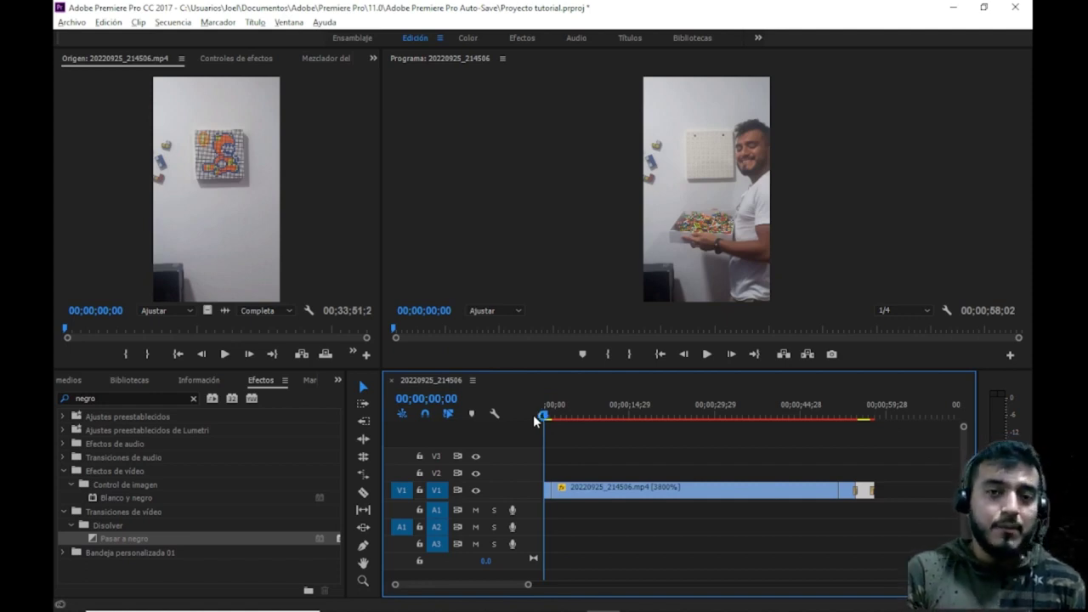
{"action": "key", "text": "ctrl+s"}
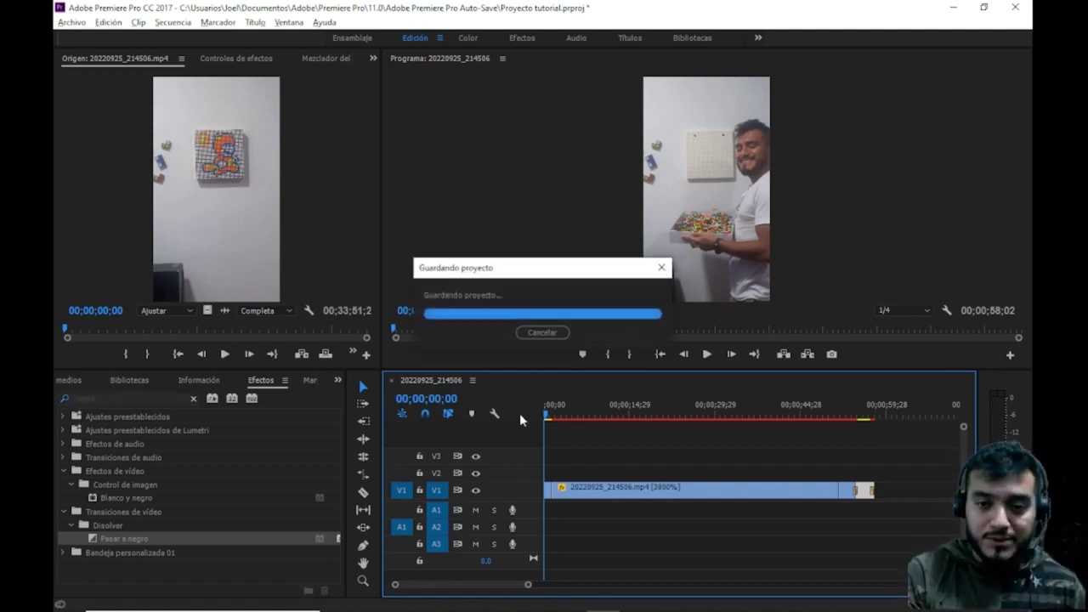
{"action": "left_click", "coordinate": [338, 380]}
- Place the Yoshi image from the Media Browser on V2 at the start of the sequence
{"action": "left_click", "coordinate": [387, 414]}
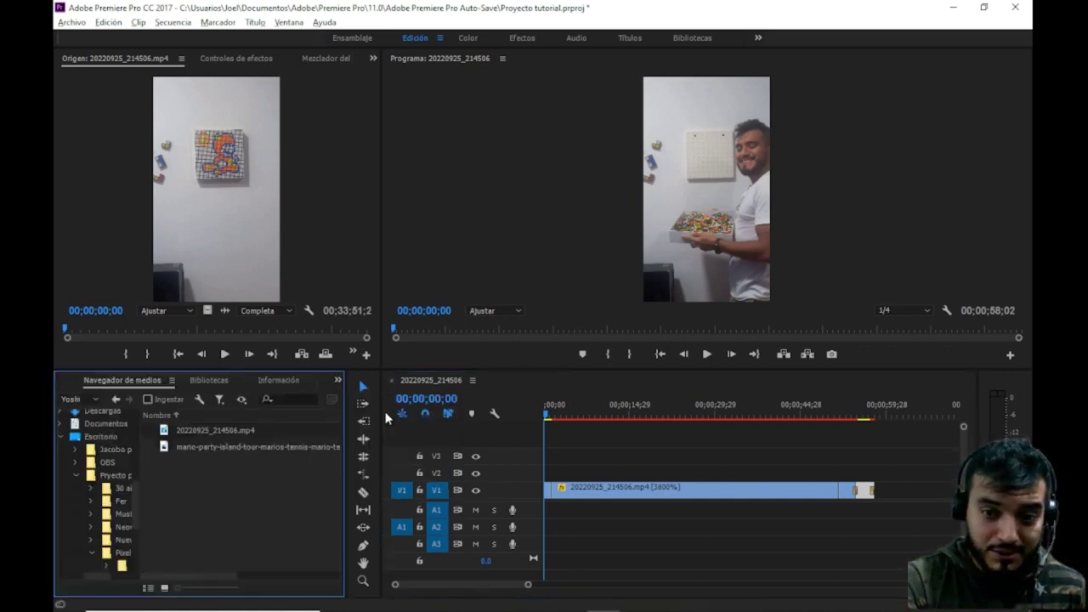
{"action": "double_click", "coordinate": [274, 448]}
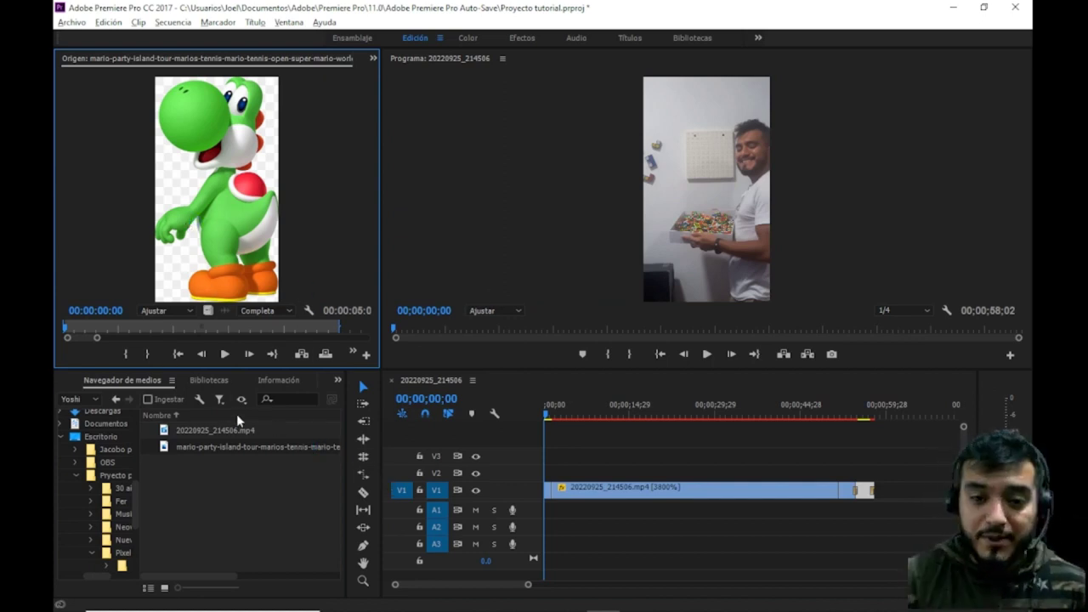
{"action": "mouse_move", "coordinate": [255, 448]}
{"action": "left_mouse_down"}
{"action": "mouse_move", "coordinate": [574, 474]}
{"action": "mouse_move", "coordinate": [553, 474]}
{"action": "left_mouse_up"}
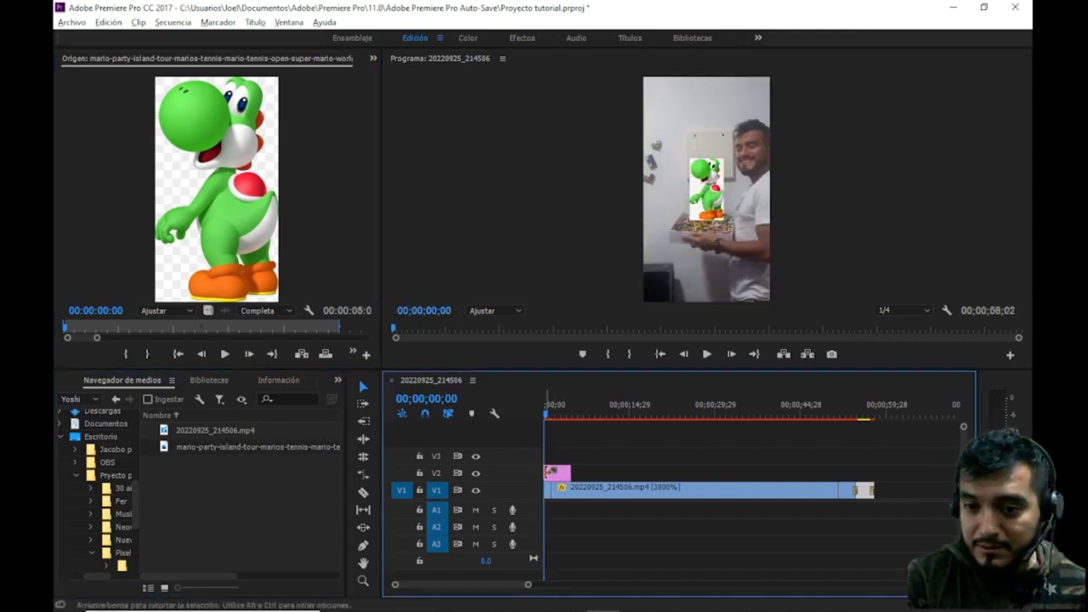
{"action": "left_click", "coordinate": [554, 417]}
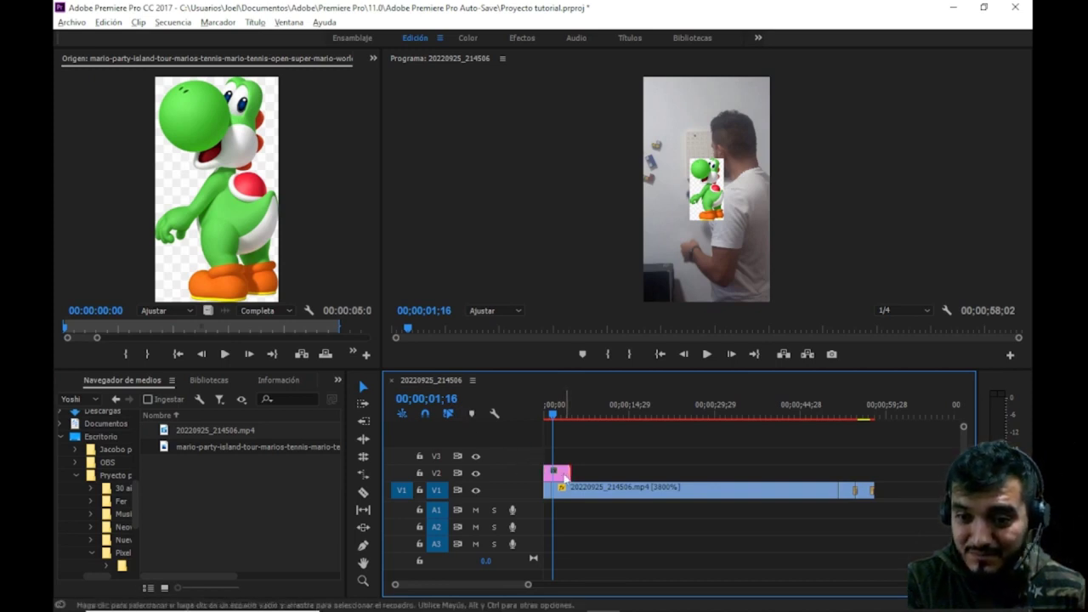
{"action": "left_click", "coordinate": [561, 478]}
{"action": "left_click", "coordinate": [716, 206]}
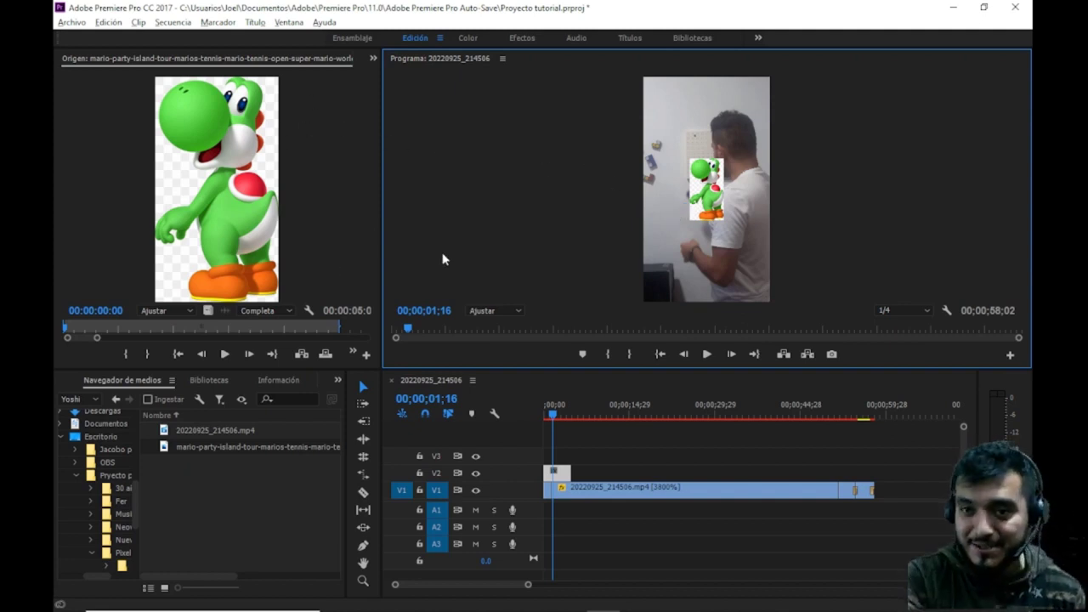
- Bring up the Effect Controls panel from the source panel group
{"action": "left_click", "coordinate": [372, 60]}
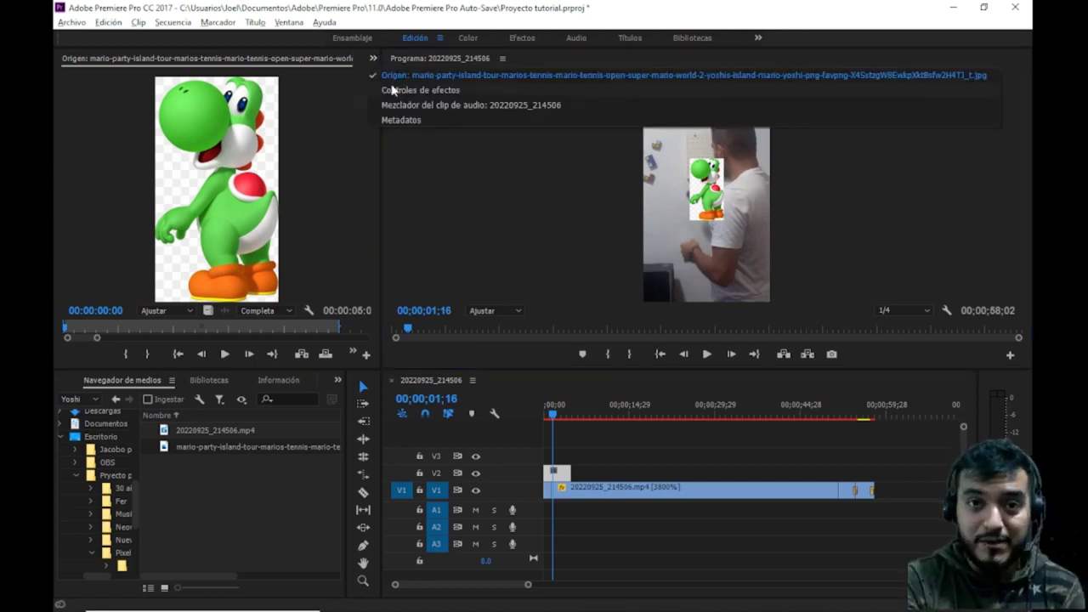
{"action": "left_click", "coordinate": [393, 90]}
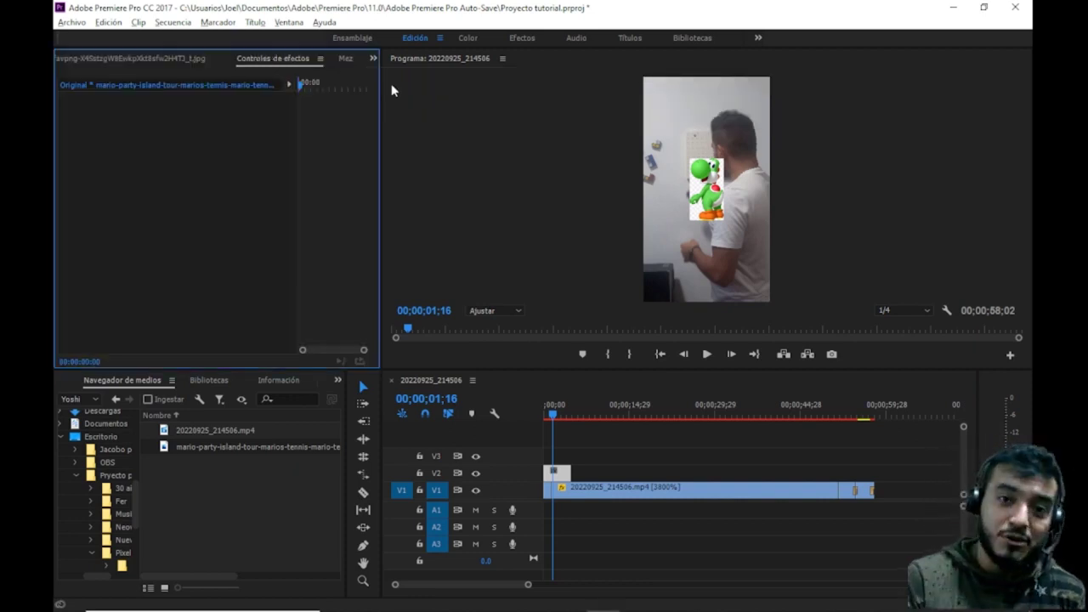
{"action": "left_click", "coordinate": [630, 487]}
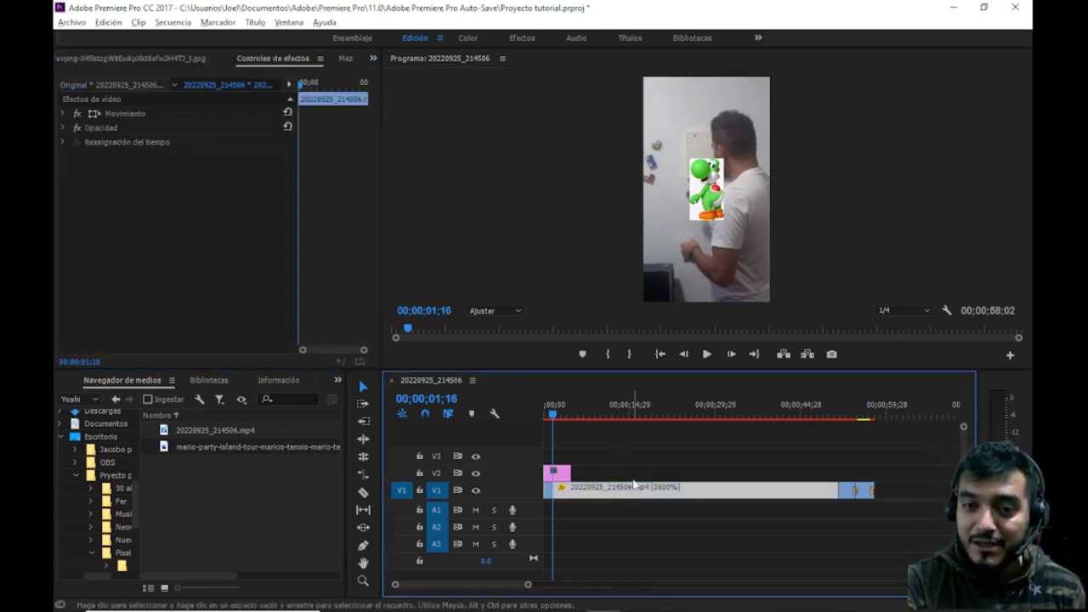
- Using Movimiento, drag the Yoshi overlay to the lower-left of the frame and resize it
{"action": "left_click", "coordinate": [560, 477]}
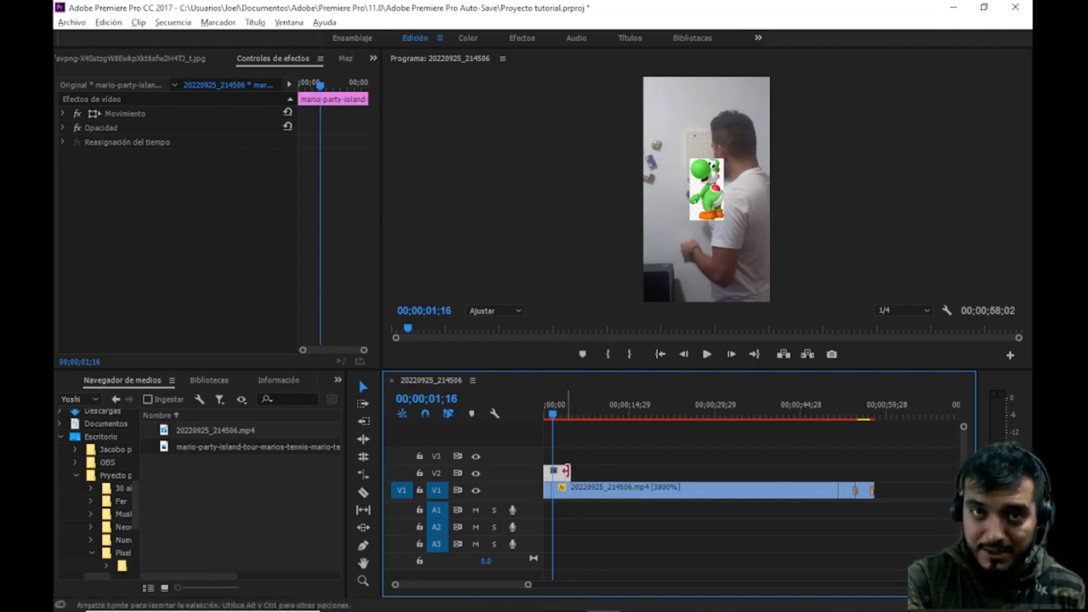
{"action": "left_click", "coordinate": [155, 113]}
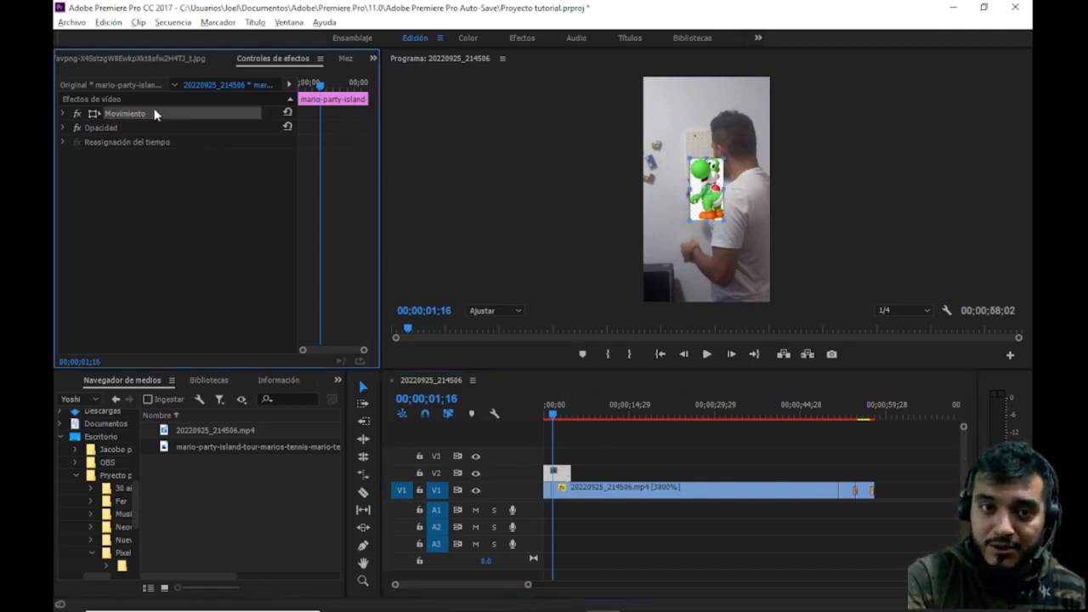
{"action": "left_click_drag", "start_coordinate": [718, 203], "coordinate": [672, 295]}
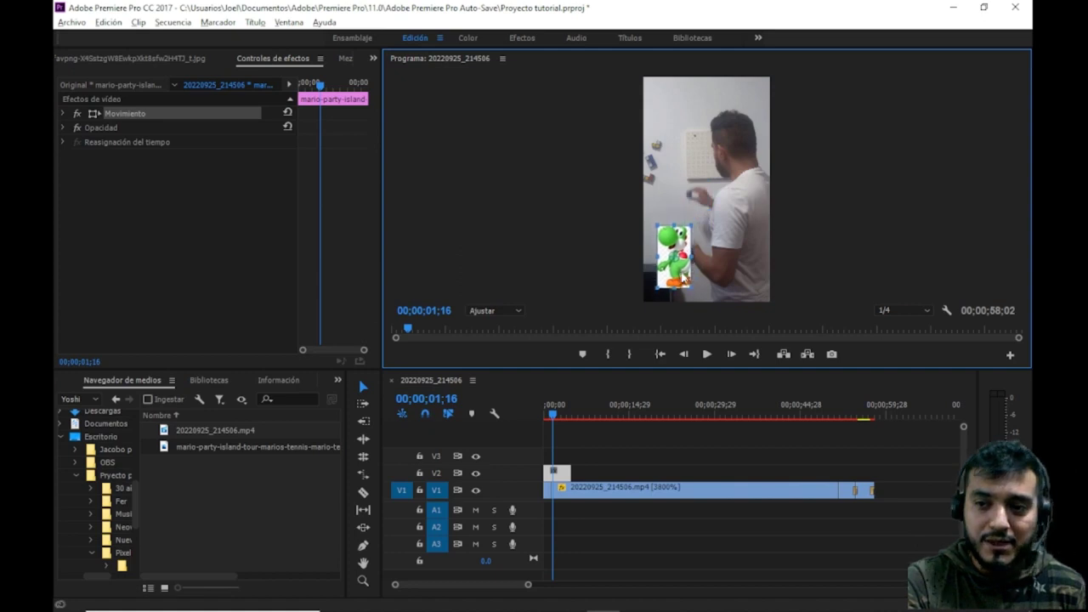
{"action": "mouse_move", "coordinate": [692, 232]}
{"action": "left_mouse_down"}
{"action": "mouse_move", "coordinate": [705, 226]}
{"action": "mouse_move", "coordinate": [687, 253]}
{"action": "left_mouse_up"}
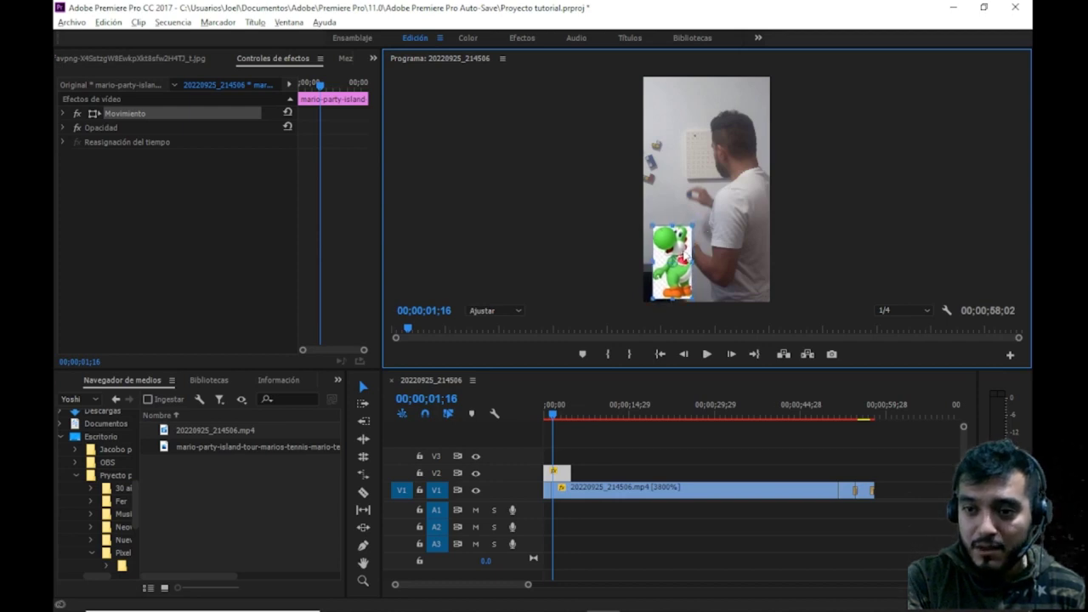
{"action": "left_click", "coordinate": [824, 225]}
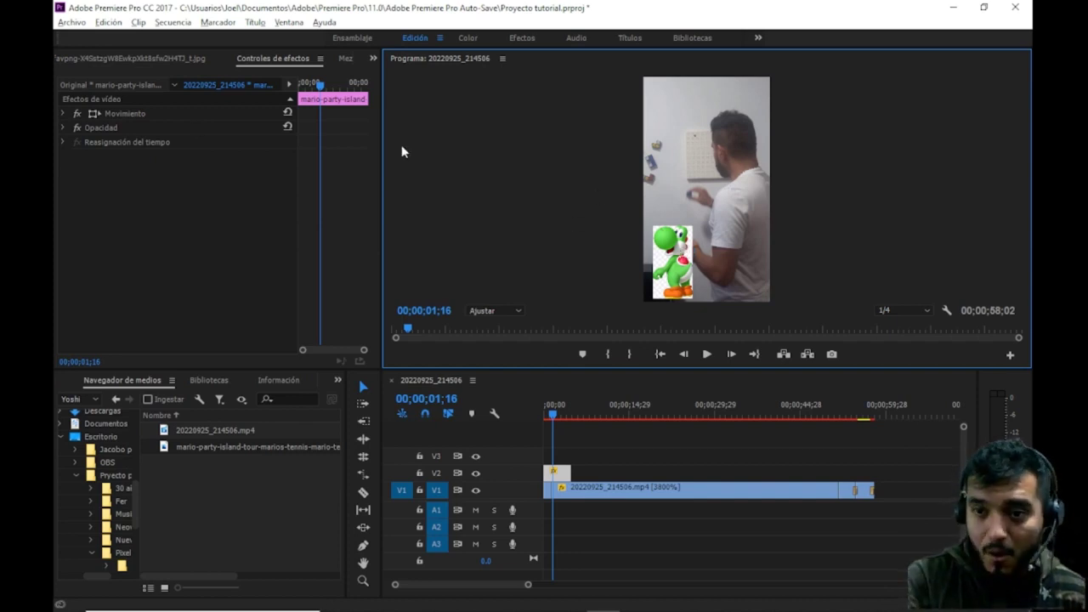
{"action": "left_click", "coordinate": [176, 113]}
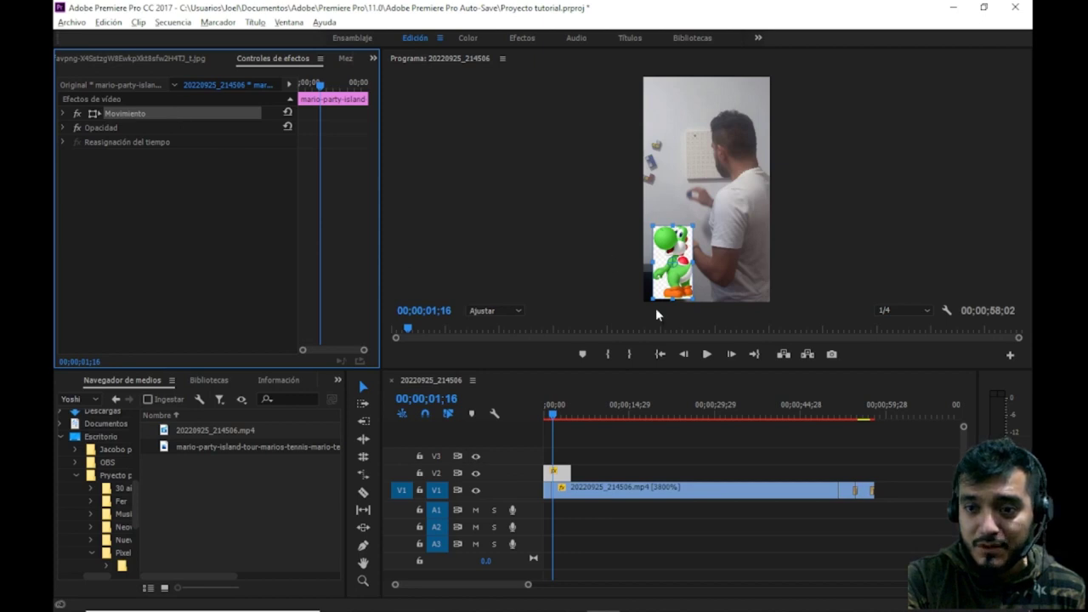
{"action": "left_click", "coordinate": [111, 128]}
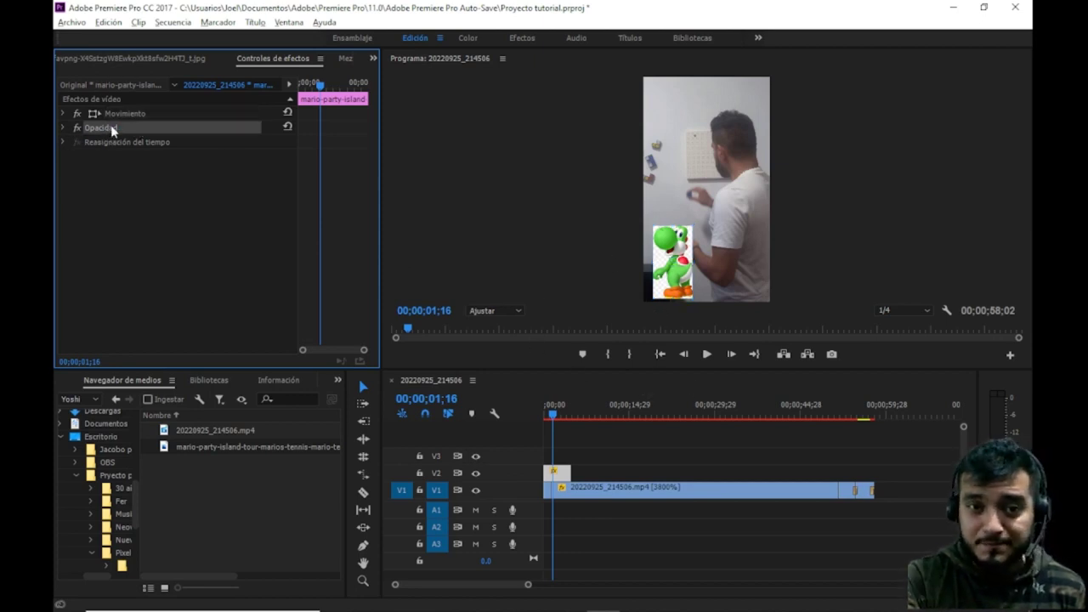
- Scrub the Yoshi overlay's Opacidad down to 75% and 50%, then back to 100%
{"action": "left_click", "coordinate": [63, 128]}
{"action": "left_click_drag", "start_coordinate": [208, 162], "coordinate": [187, 161]}
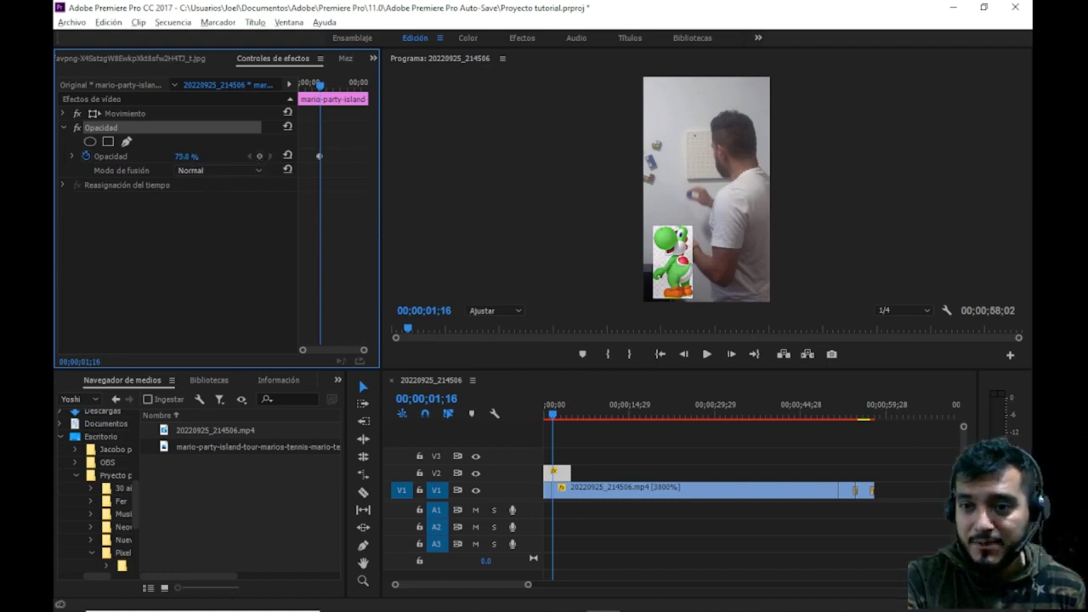
{"action": "mouse_move", "coordinate": [204, 156]}
{"action": "left_mouse_down"}
{"action": "mouse_move", "coordinate": [183, 157]}
{"action": "mouse_move", "coordinate": [193, 157]}
{"action": "left_mouse_up"}
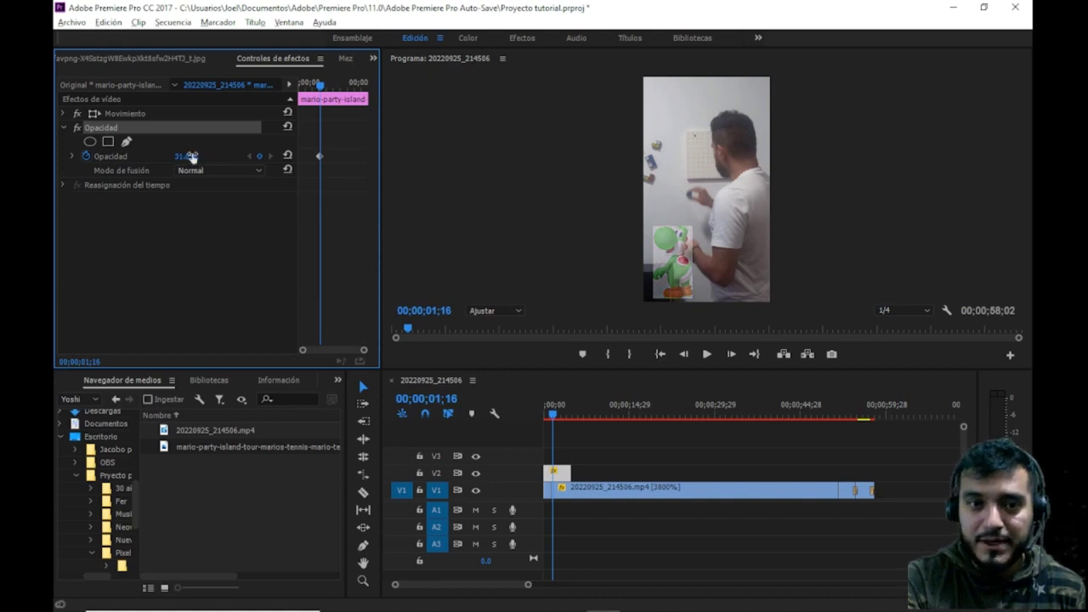
{"action": "left_click_drag", "start_coordinate": [193, 157], "coordinate": [201, 159]}
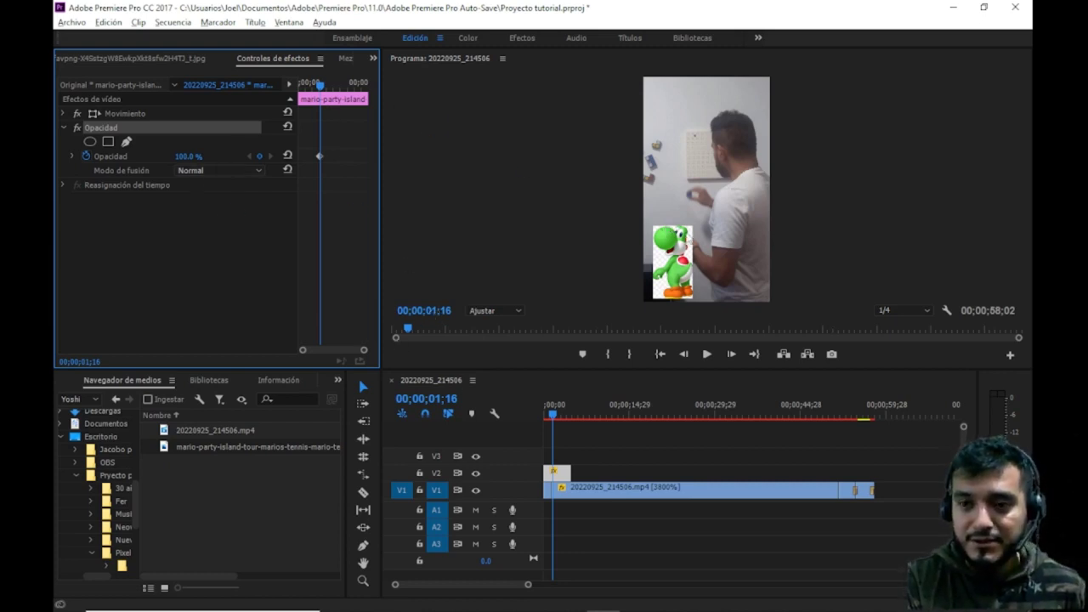
{"action": "left_click", "coordinate": [562, 472]}
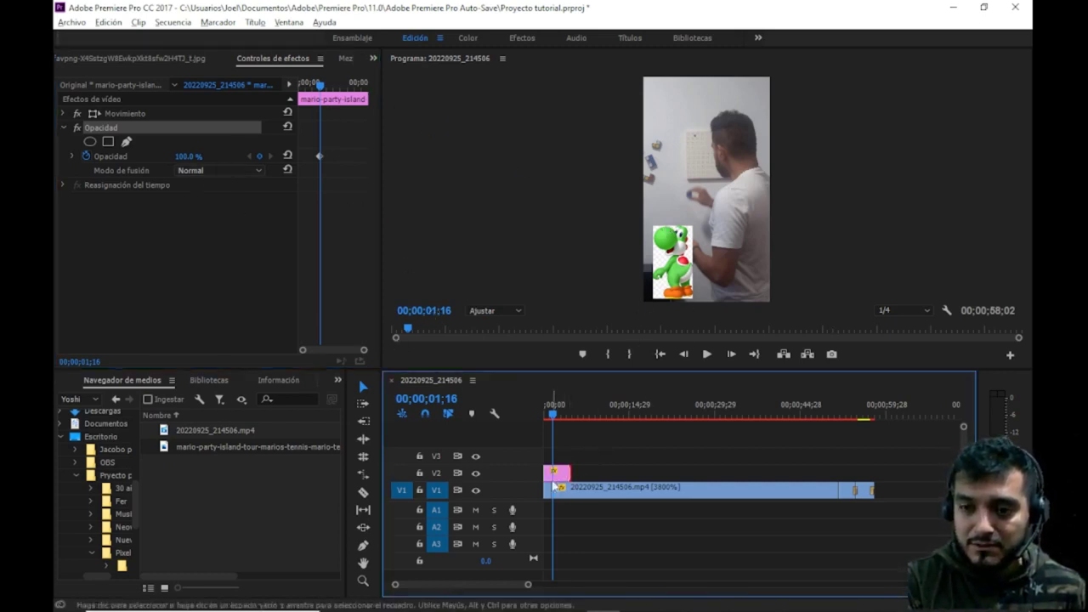
{"action": "left_click", "coordinate": [630, 493]}
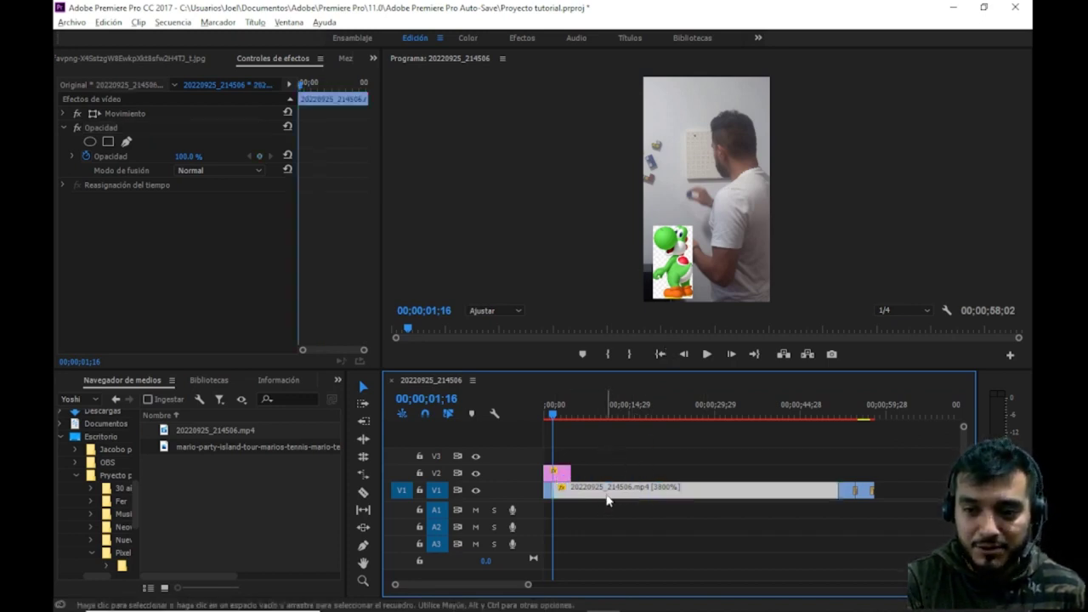
{"action": "left_click", "coordinate": [190, 114]}
{"action": "mouse_move", "coordinate": [712, 135]}
{"action": "left_mouse_down"}
{"action": "mouse_move", "coordinate": [701, 176]}
{"action": "mouse_move", "coordinate": [721, 146]}
{"action": "left_mouse_up"}
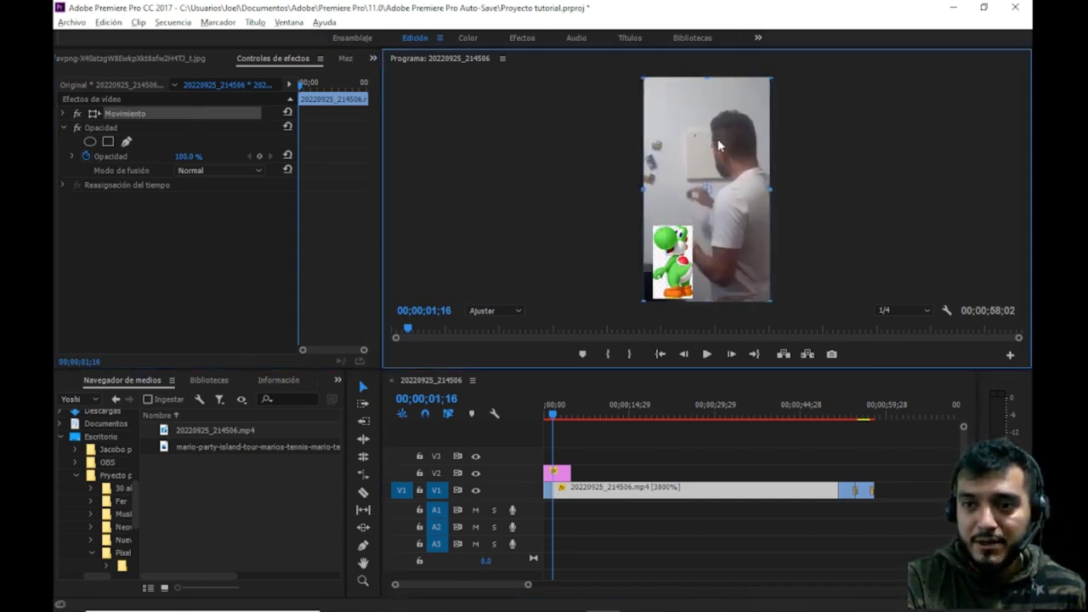
{"action": "left_click_drag", "start_coordinate": [721, 146], "coordinate": [720, 146]}
{"action": "left_click", "coordinate": [836, 146]}
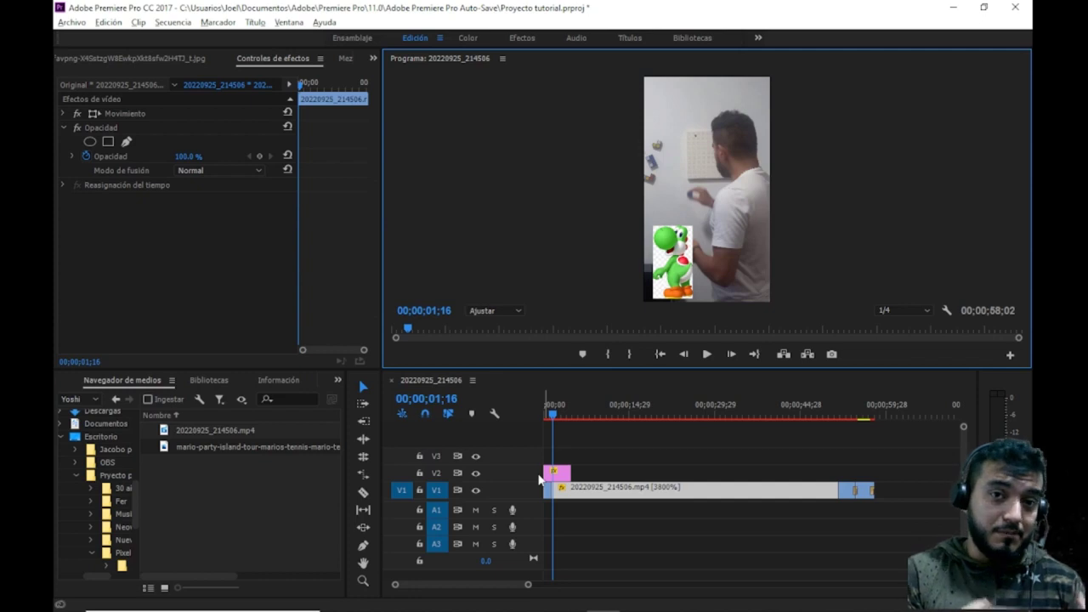
{"action": "left_click", "coordinate": [544, 474]}
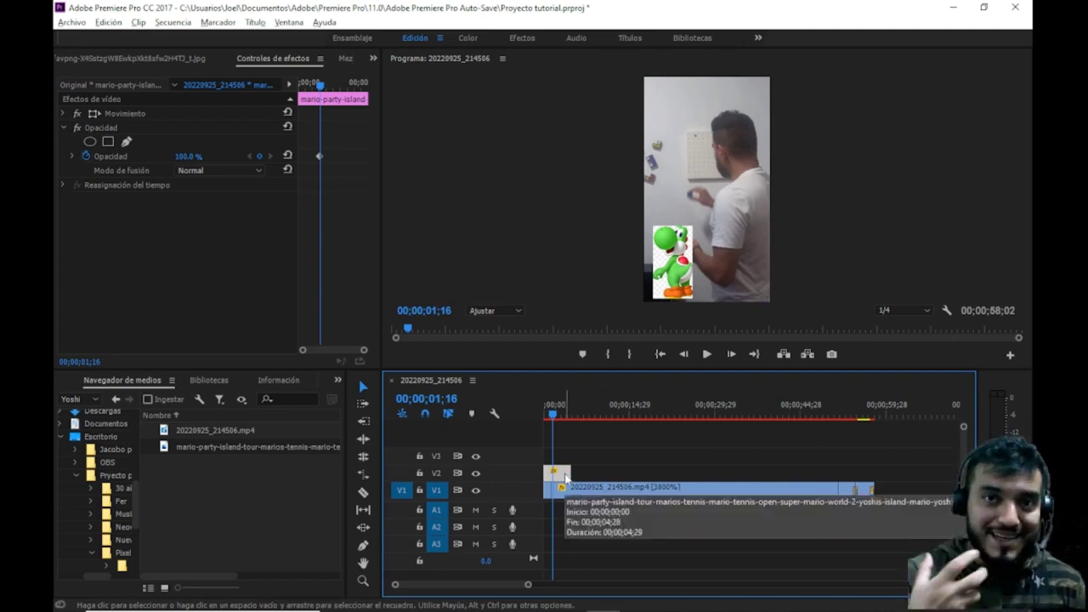
{"action": "left_click", "coordinate": [577, 490]}
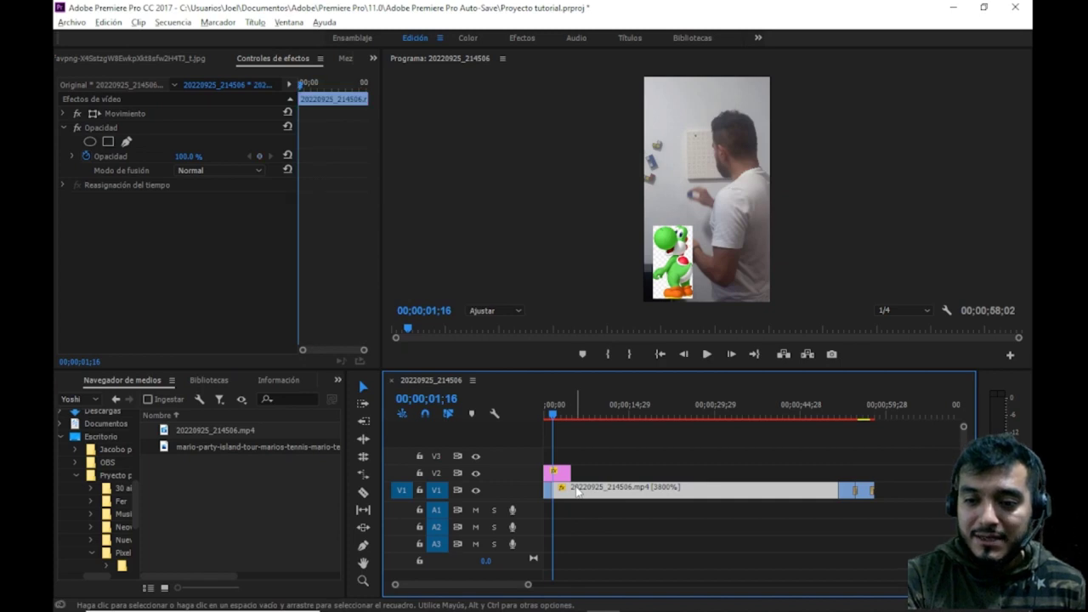
{"action": "left_click_drag", "start_coordinate": [577, 487], "coordinate": [578, 463]}
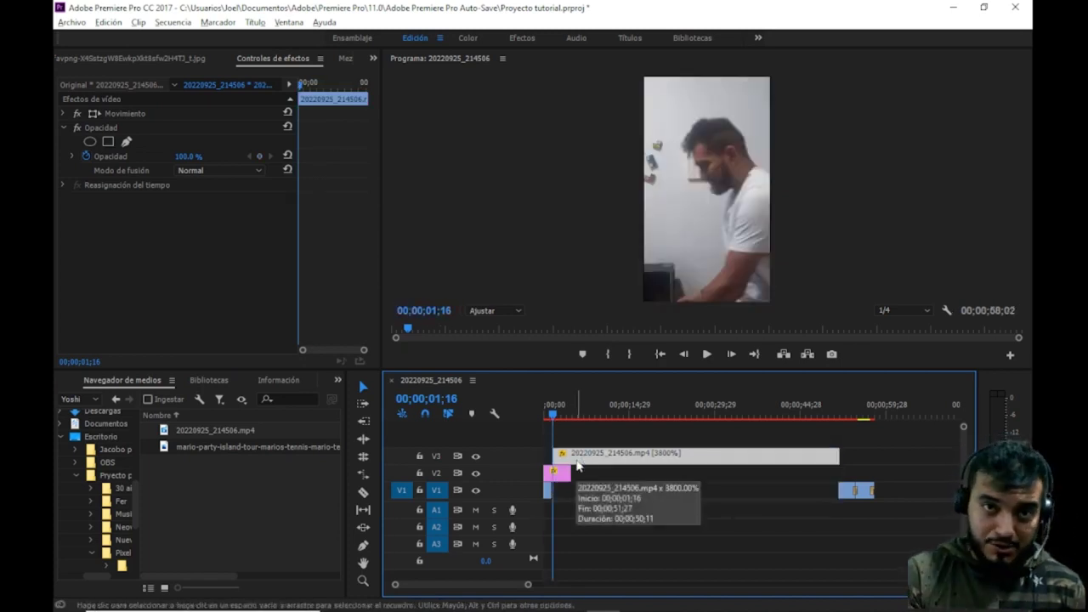
{"action": "left_click_drag", "start_coordinate": [577, 464], "coordinate": [577, 498]}
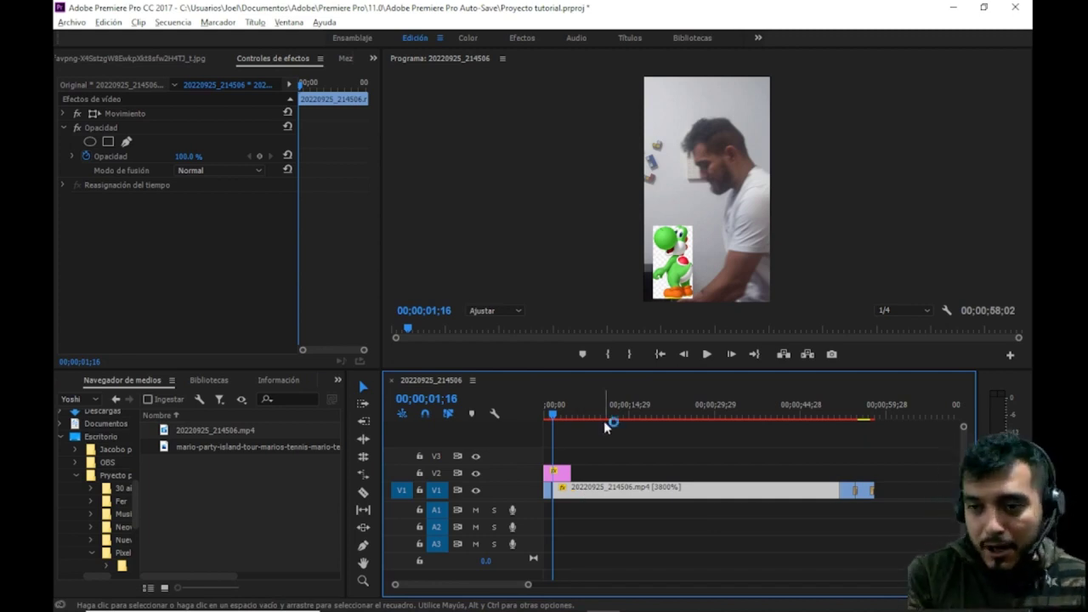
- Search effects for 'recortar' and apply Recortar to the Yoshi clip on V2
{"action": "left_click", "coordinate": [338, 384]}
{"action": "left_click", "coordinate": [357, 455]}
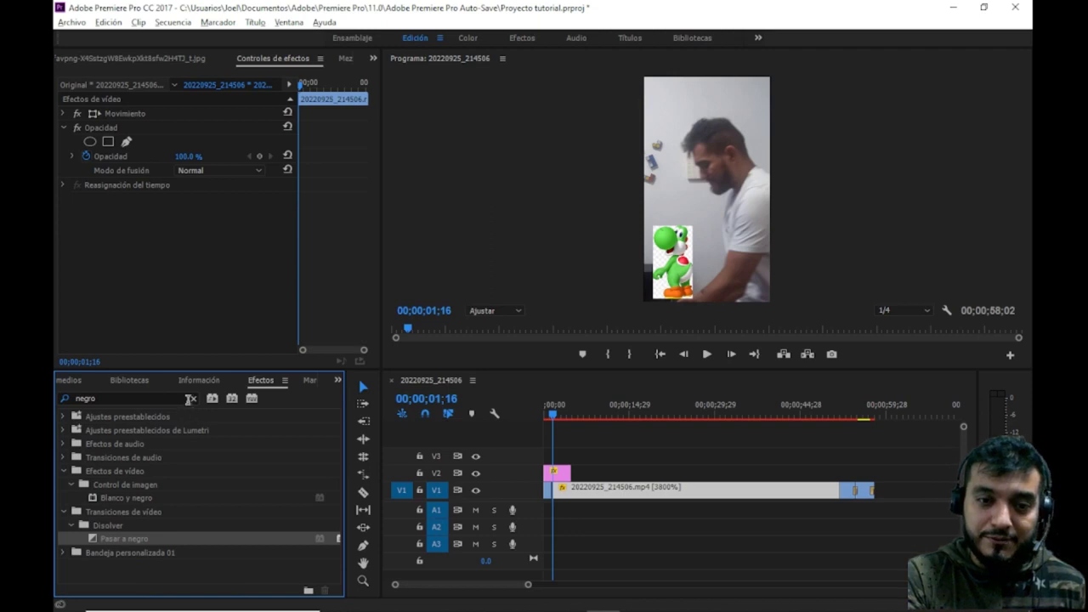
{"action": "left_click", "coordinate": [193, 399]}
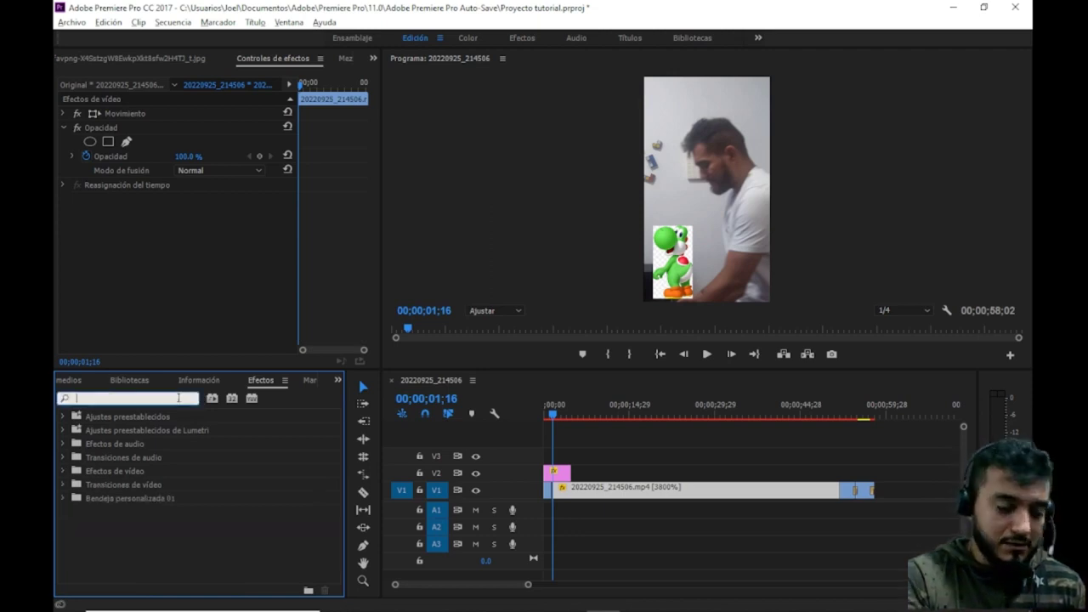
{"action": "type", "text": "recortar"}
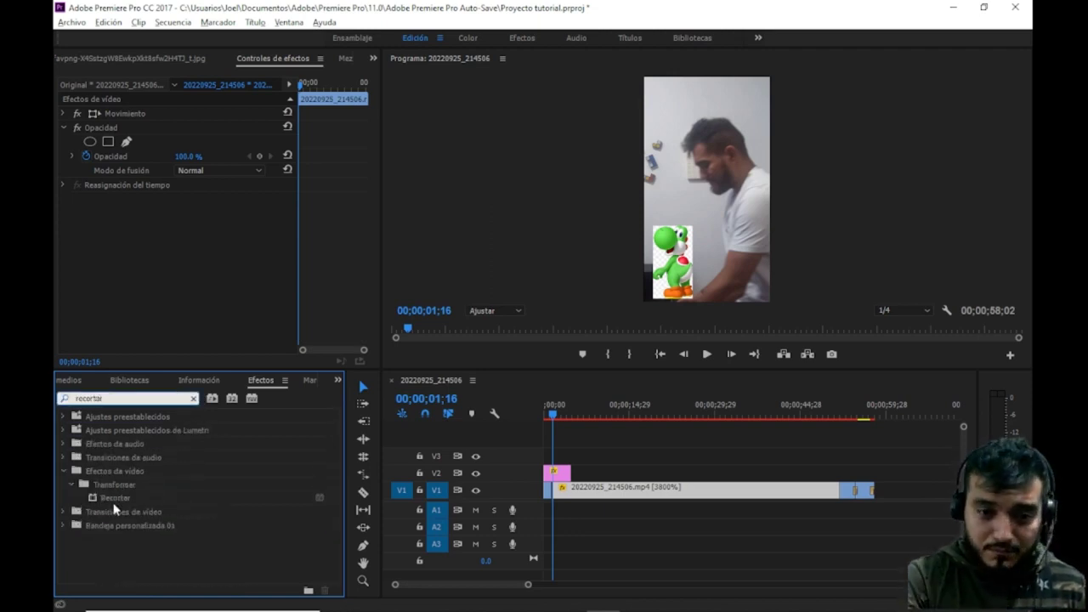
{"action": "left_click", "coordinate": [121, 499]}
{"action": "left_click_drag", "start_coordinate": [121, 499], "coordinate": [563, 473]}
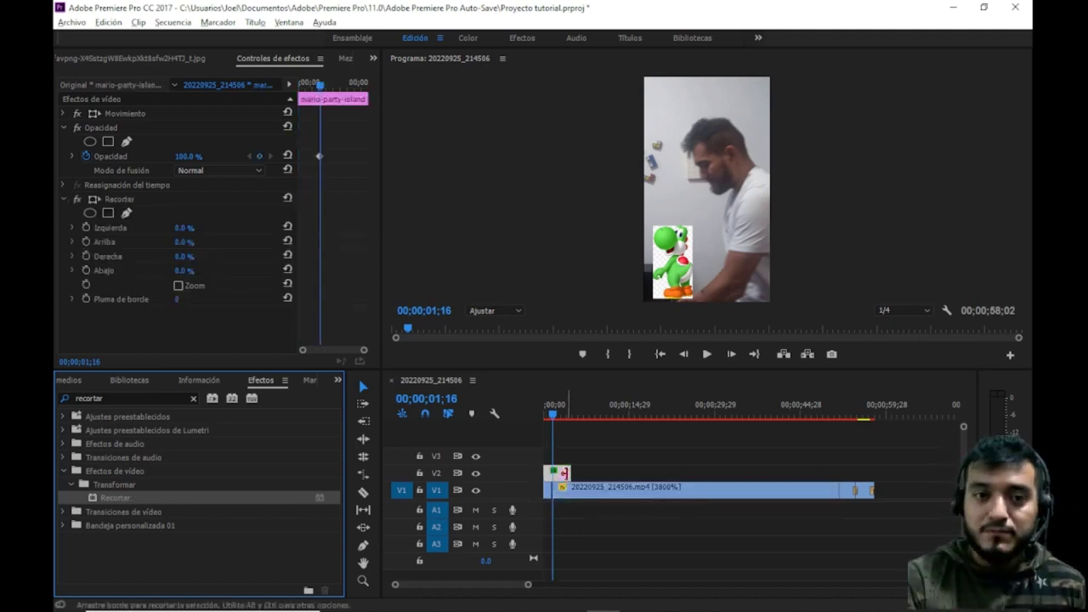
- Crop about 51% off the top of the Yoshi overlay with Recortar's Arriba edge
{"action": "left_click", "coordinate": [155, 202]}
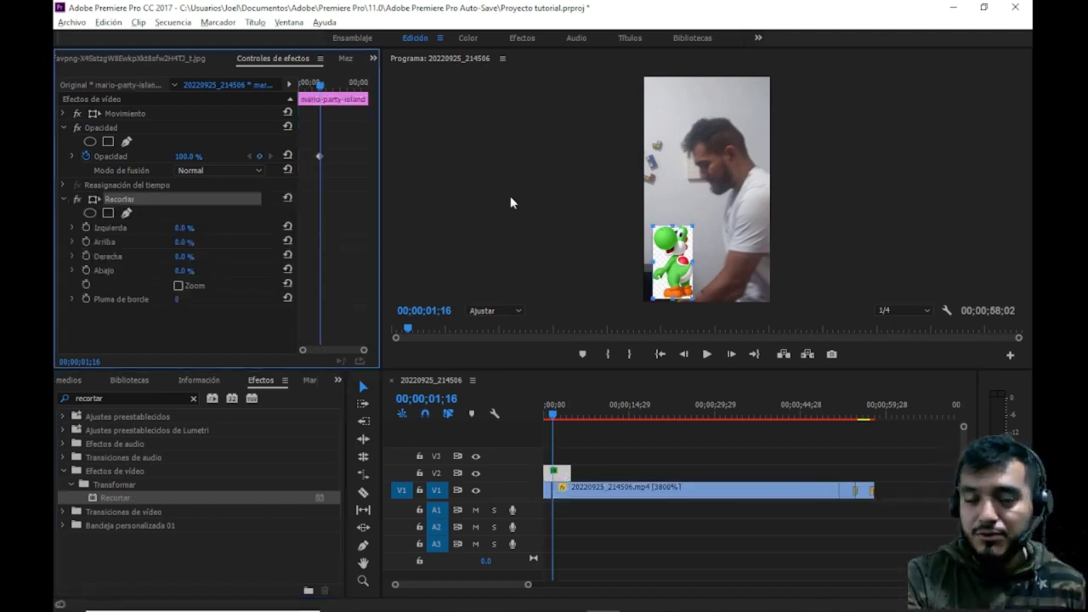
{"action": "left_click", "coordinate": [145, 115]}
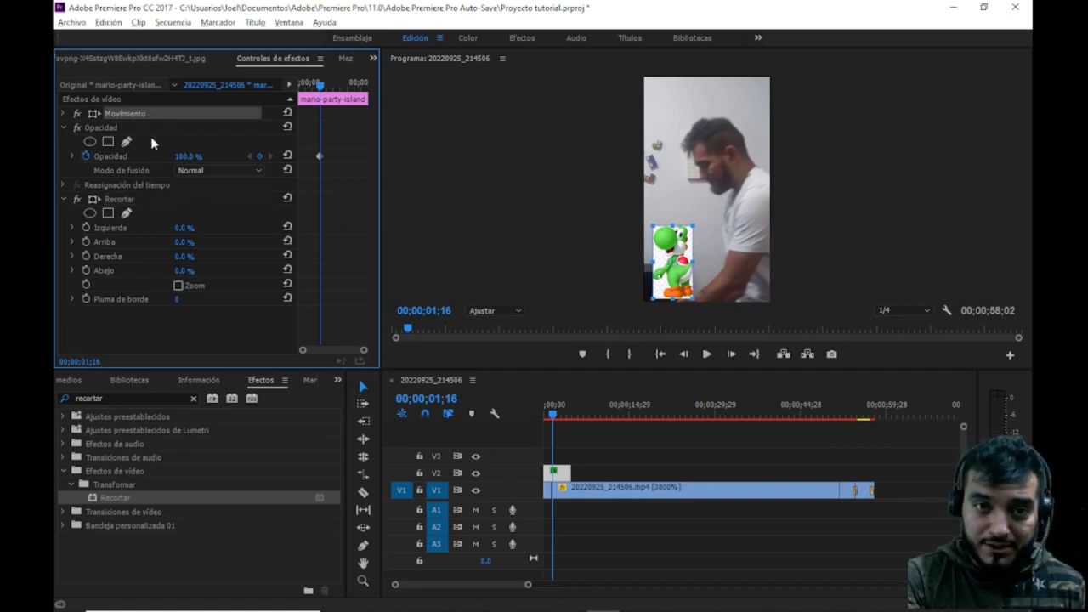
{"action": "left_click", "coordinate": [148, 201]}
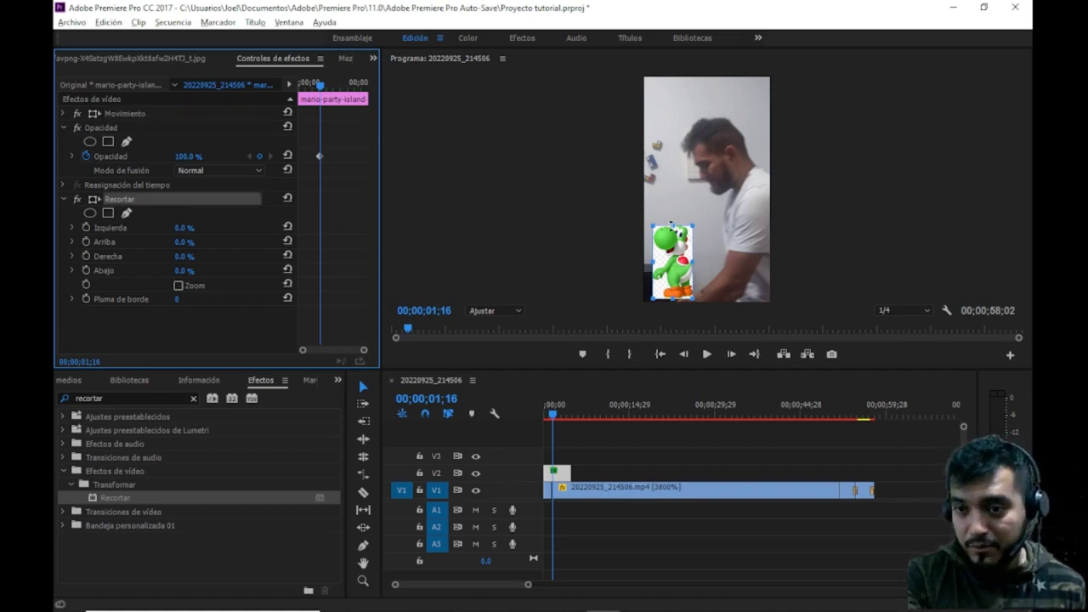
{"action": "left_click_drag", "start_coordinate": [671, 225], "coordinate": [671, 271]}
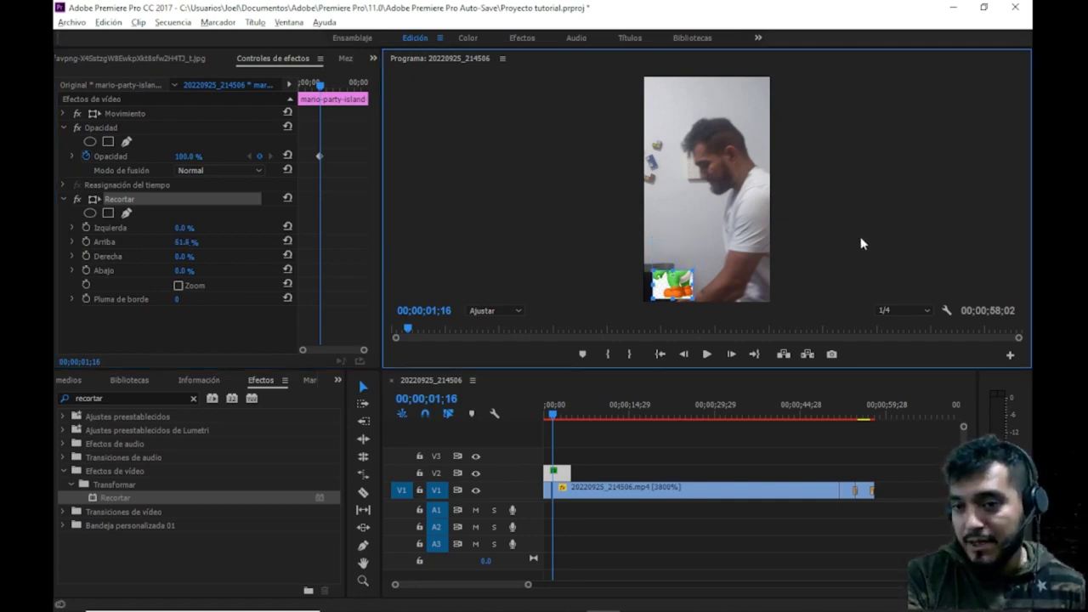
{"action": "left_click", "coordinate": [627, 453]}
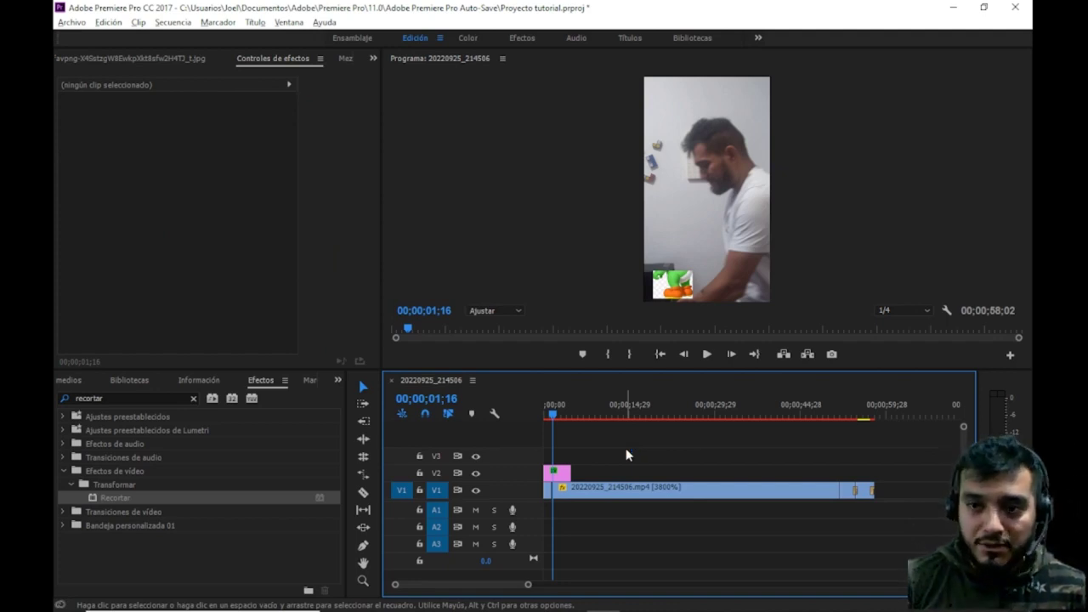
- Scrub around four seconds and drag the Yoshi clip's out-point to try longer lengths
{"action": "left_click", "coordinate": [561, 472]}
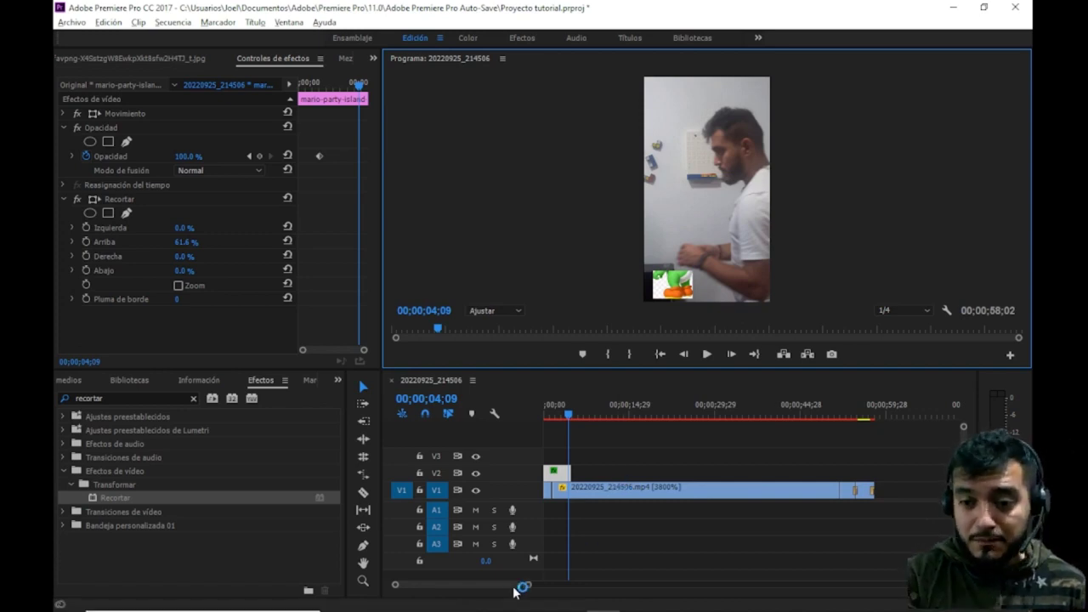
{"action": "left_click_drag", "start_coordinate": [528, 584], "coordinate": [485, 583]}
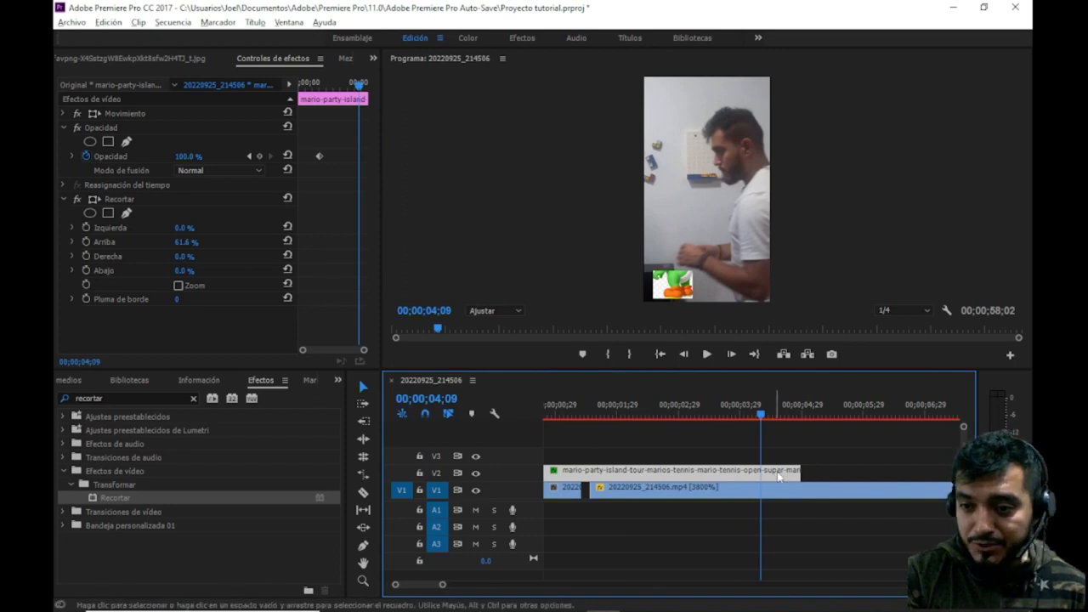
{"action": "left_click", "coordinate": [766, 416]}
{"action": "mouse_move", "coordinate": [766, 416]}
{"action": "left_mouse_down"}
{"action": "mouse_move", "coordinate": [797, 425]}
{"action": "mouse_move", "coordinate": [788, 417]}
{"action": "left_mouse_up"}
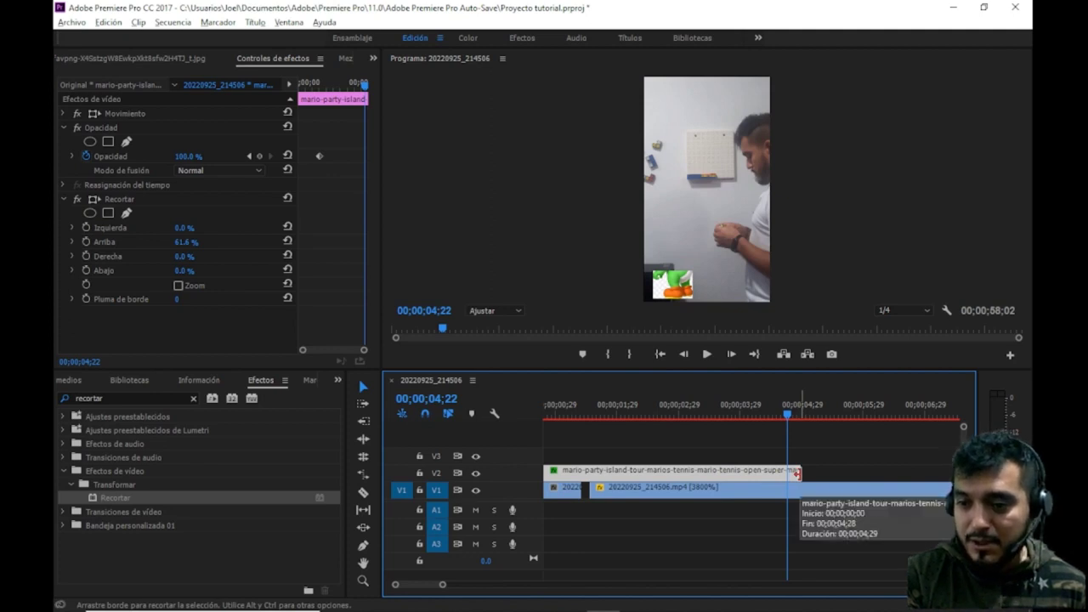
{"action": "left_click_drag", "start_coordinate": [799, 472], "coordinate": [853, 474]}
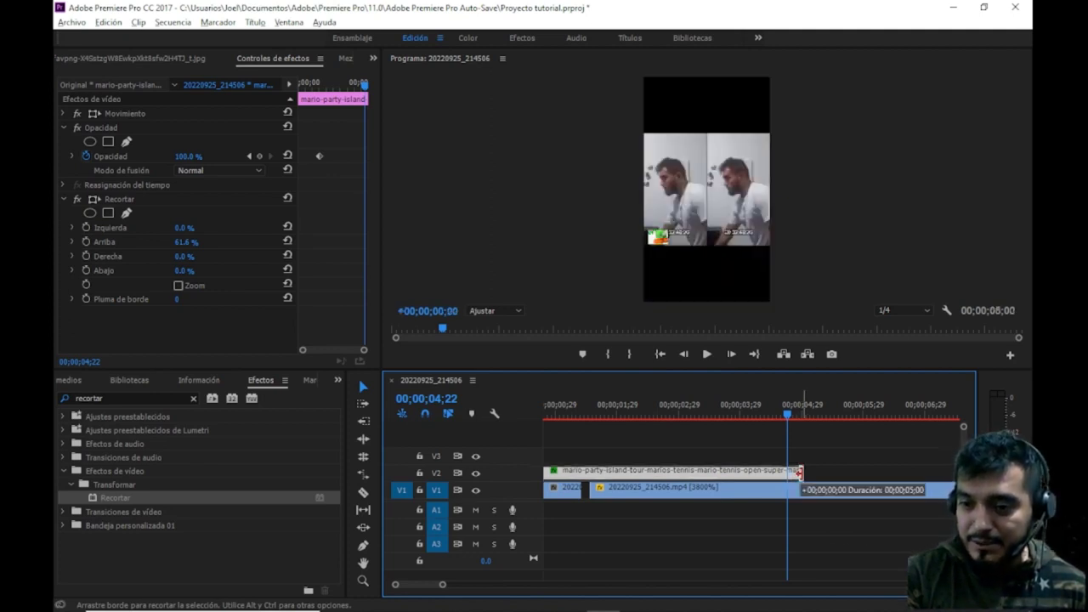
{"action": "mouse_move", "coordinate": [853, 474]}
{"action": "left_mouse_down"}
{"action": "mouse_move", "coordinate": [913, 476]}
{"action": "mouse_move", "coordinate": [749, 474]}
{"action": "left_mouse_up"}
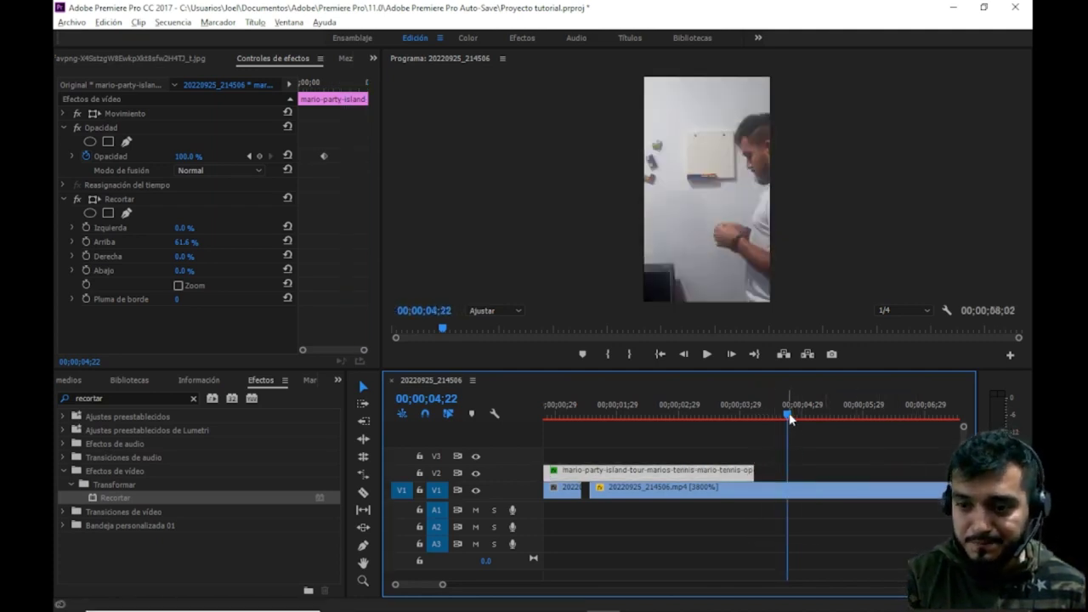
{"action": "left_click_drag", "start_coordinate": [787, 414], "coordinate": [710, 415]}
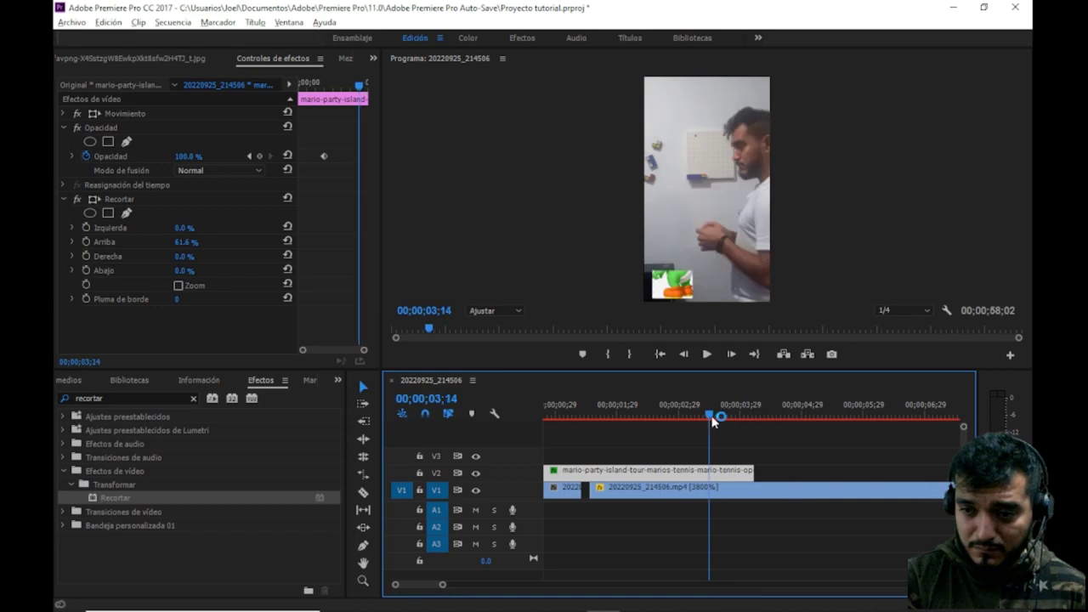
{"action": "left_click", "coordinate": [750, 473]}
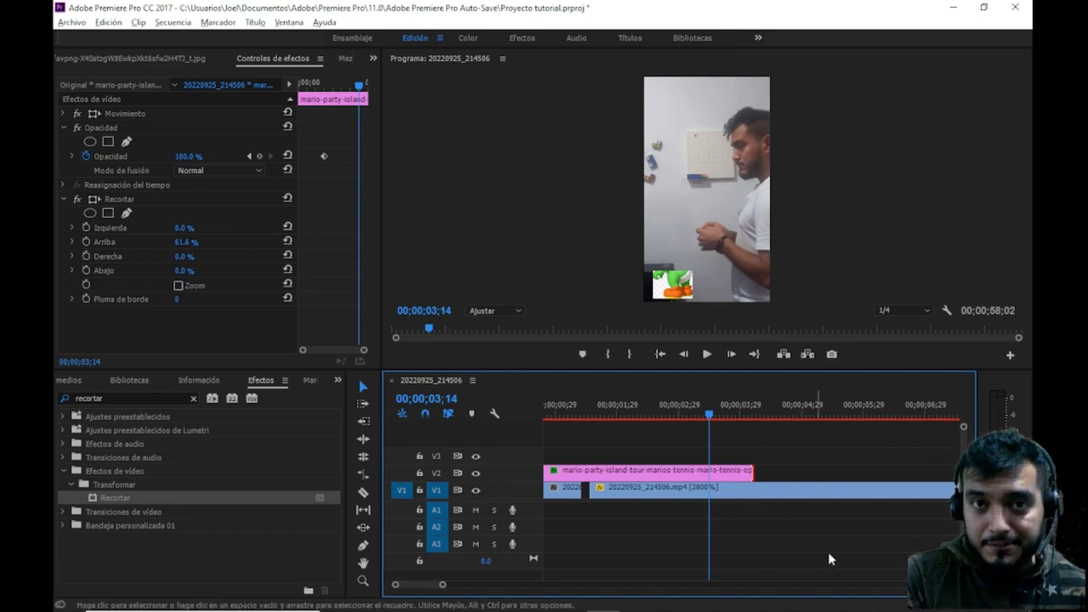
- Trim the V2 overlay's out-point back by 00;00;00;23, then fit the sequence in the timeline
{"action": "left_click", "coordinate": [724, 475]}
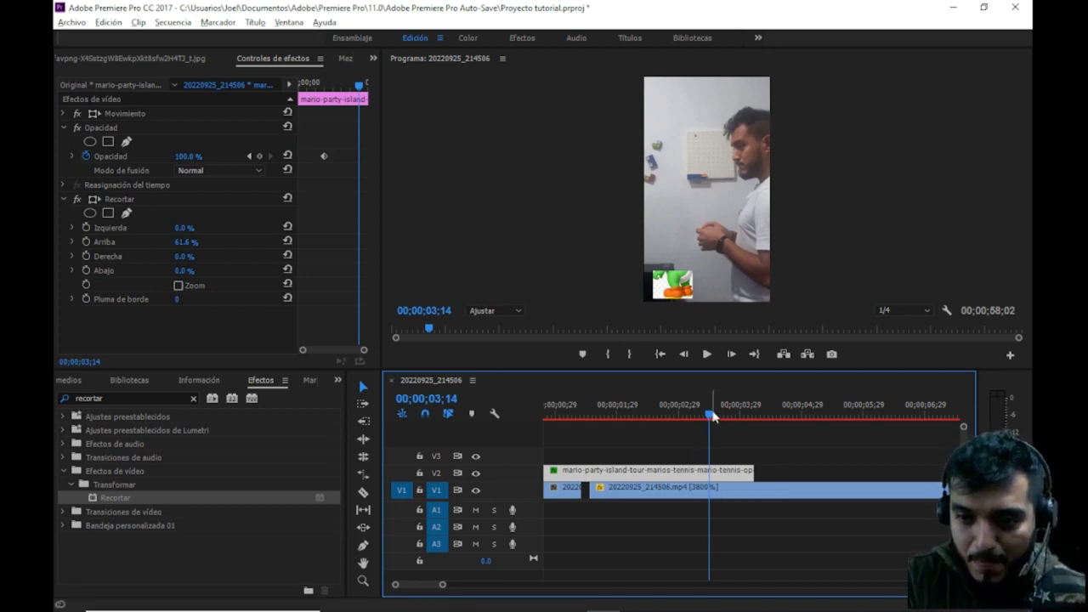
{"action": "left_click_drag", "start_coordinate": [714, 416], "coordinate": [687, 416]}
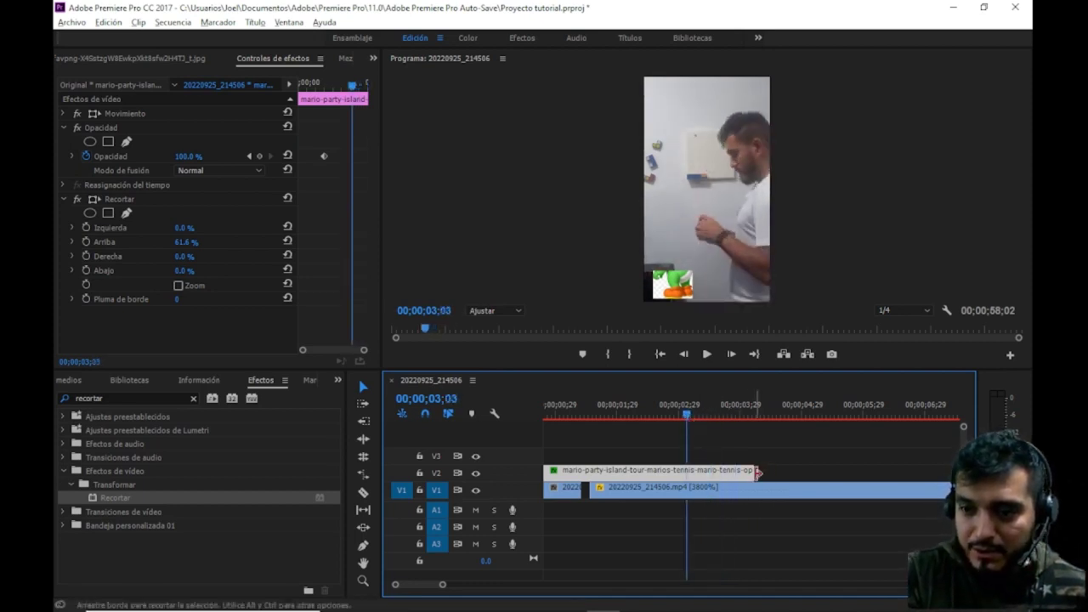
{"action": "left_click_drag", "start_coordinate": [756, 472], "coordinate": [706, 470]}
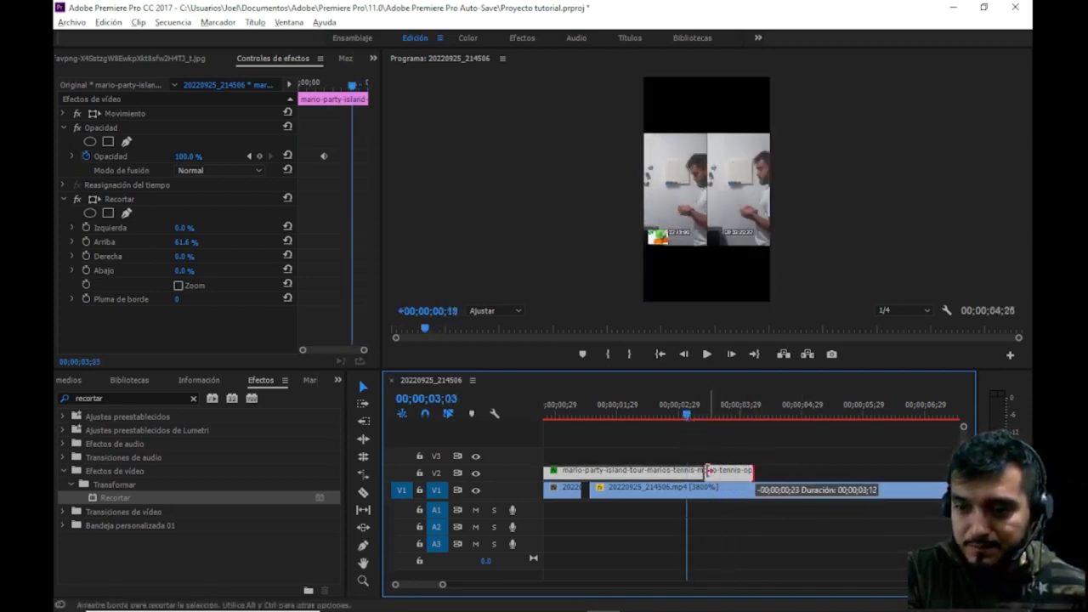
{"action": "left_click_drag", "start_coordinate": [706, 470], "coordinate": [807, 470]}
{"action": "key", "text": "backslash"}
{"action": "left_click_drag", "start_coordinate": [554, 414], "coordinate": [532, 407]}
{"action": "left_click_drag", "start_coordinate": [543, 583], "coordinate": [459, 584]}
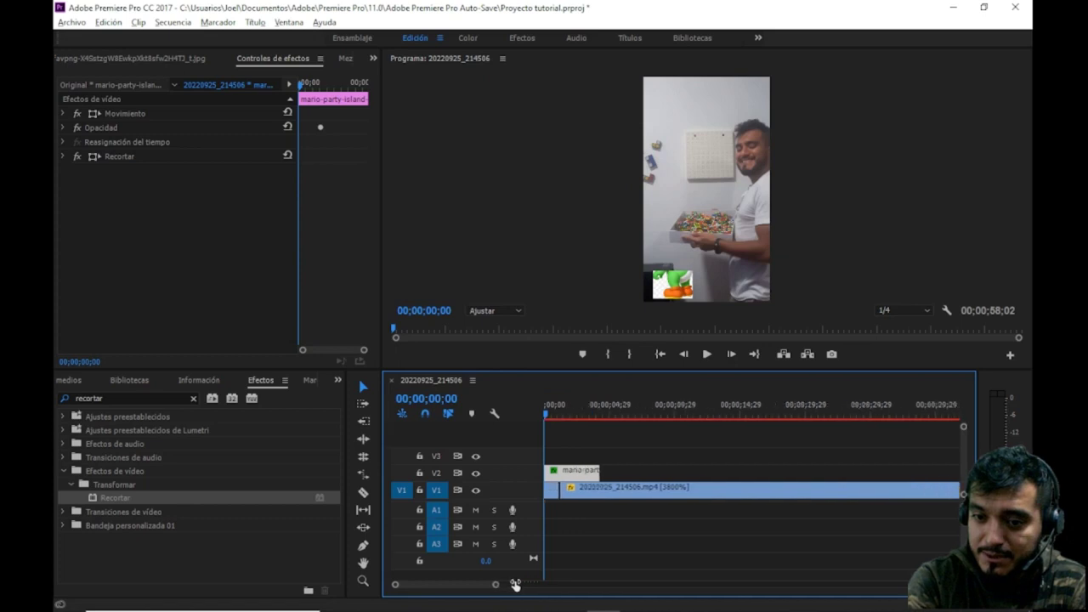
- Shift the Yoshi overlay clip 11 frames later and preview the sequence opening
{"action": "left_click_drag", "start_coordinate": [603, 476], "coordinate": [615, 478]}
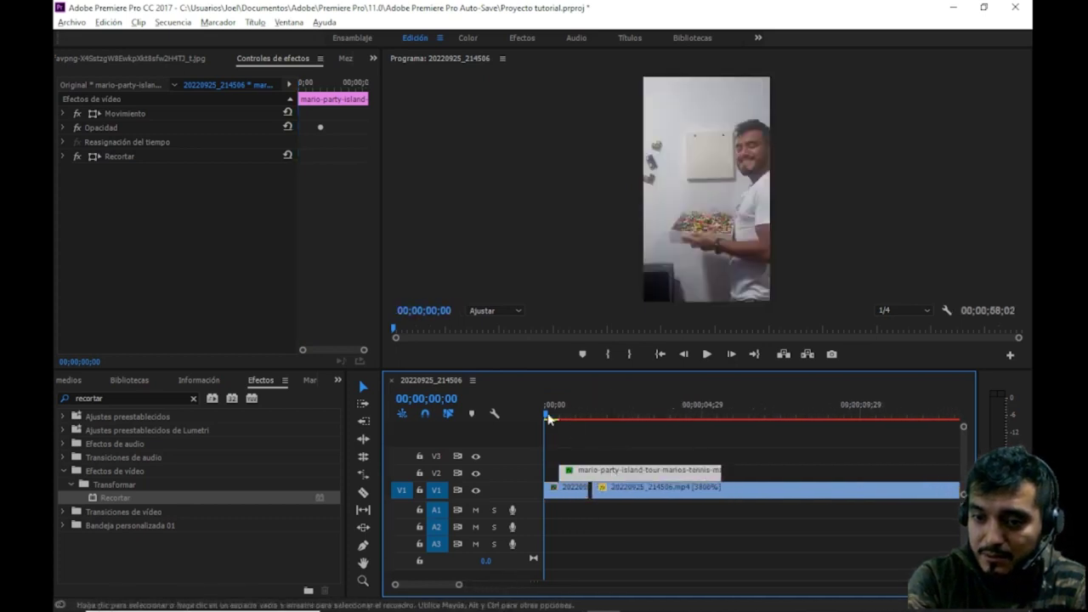
{"action": "left_click", "coordinate": [707, 354]}
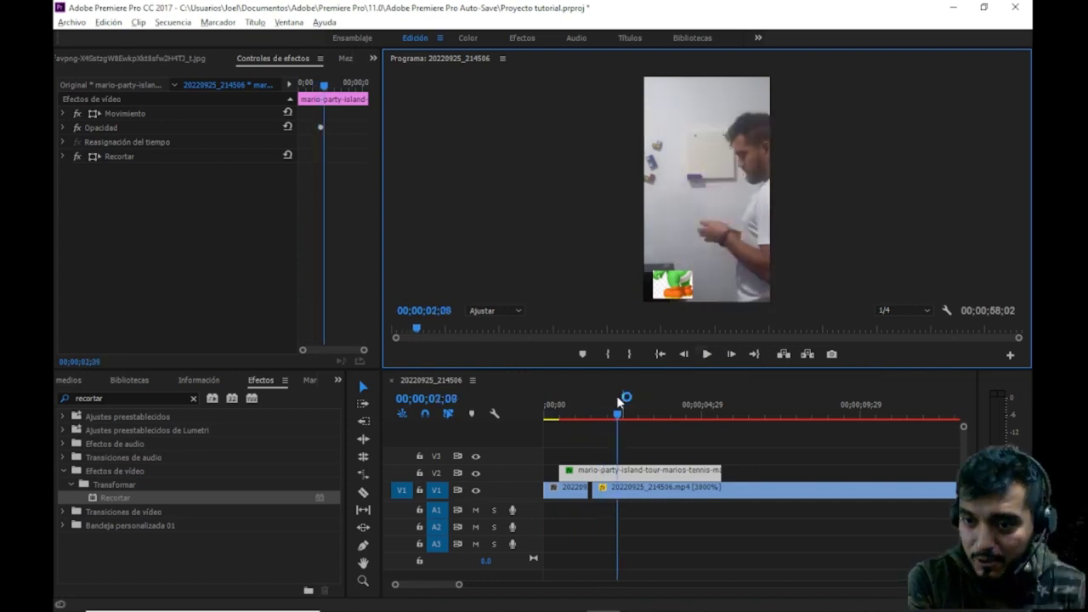
{"action": "left_click", "coordinate": [706, 353]}
{"action": "left_click", "coordinate": [707, 354]}
{"action": "left_click", "coordinate": [705, 352]}
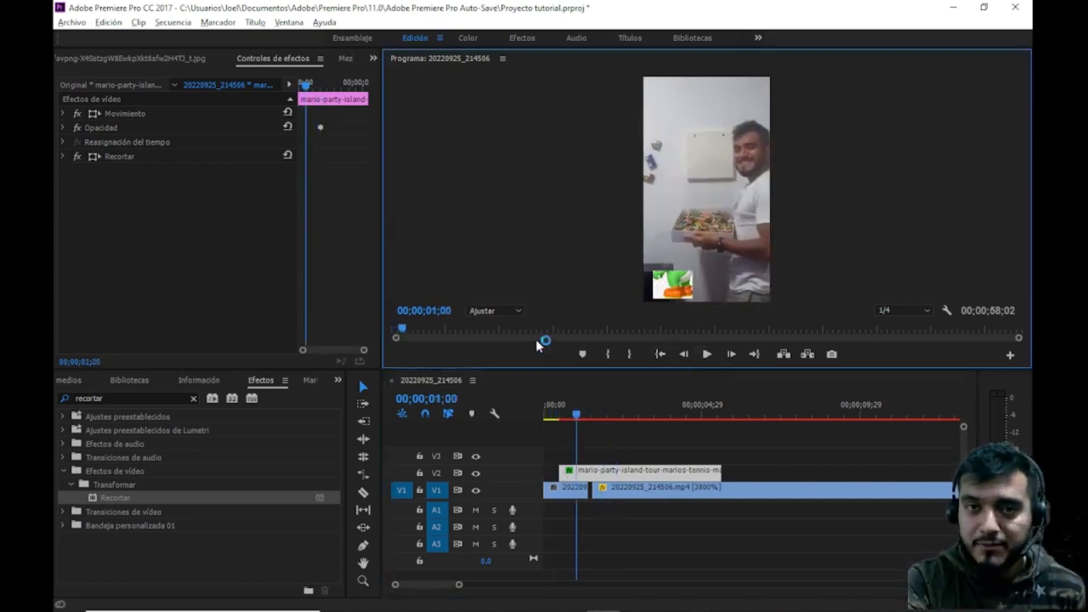
- Add Disolución cruzada transitions to both the start and end of the Yoshi overlay clip
{"action": "left_click", "coordinate": [193, 397]}
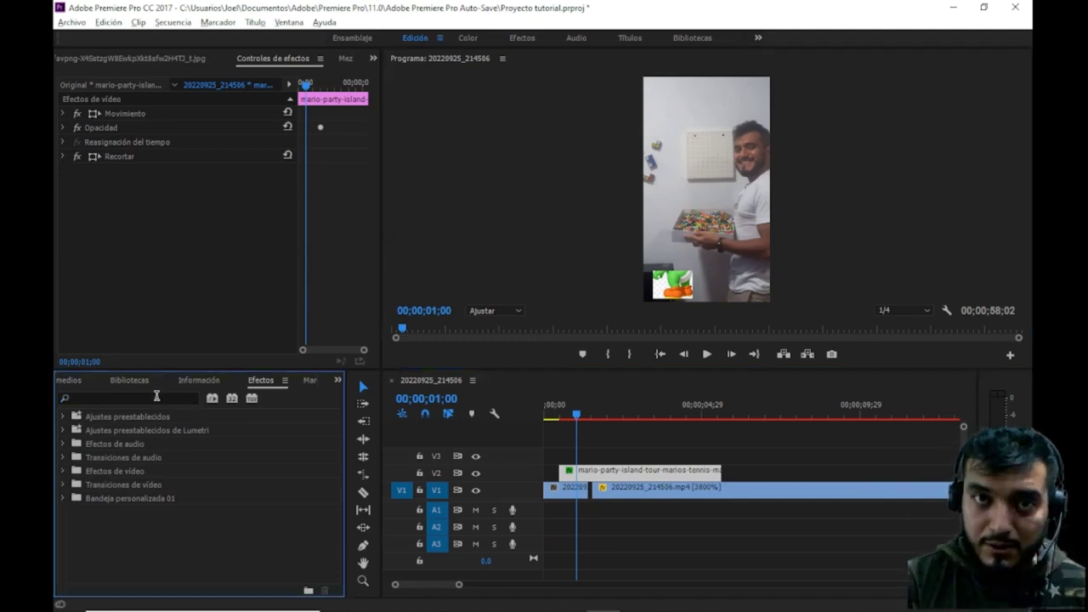
{"action": "left_click", "coordinate": [156, 396]}
{"action": "type", "text": "zl"}
{"action": "key", "text": "BackSpace"}
{"action": "key", "text": "BackSpace"}
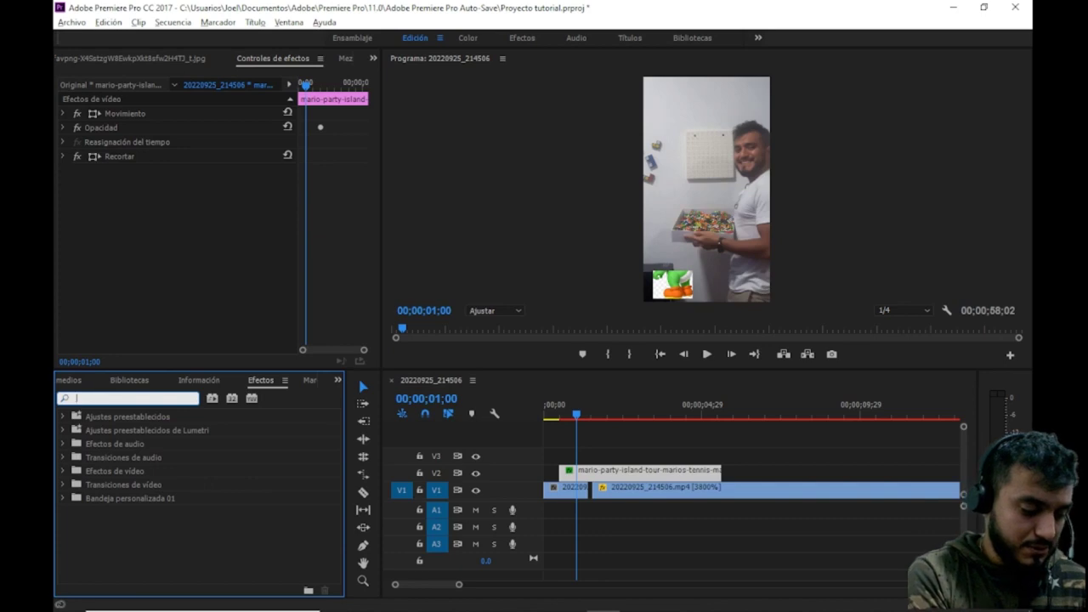
{"action": "type", "text": "cruzada"}
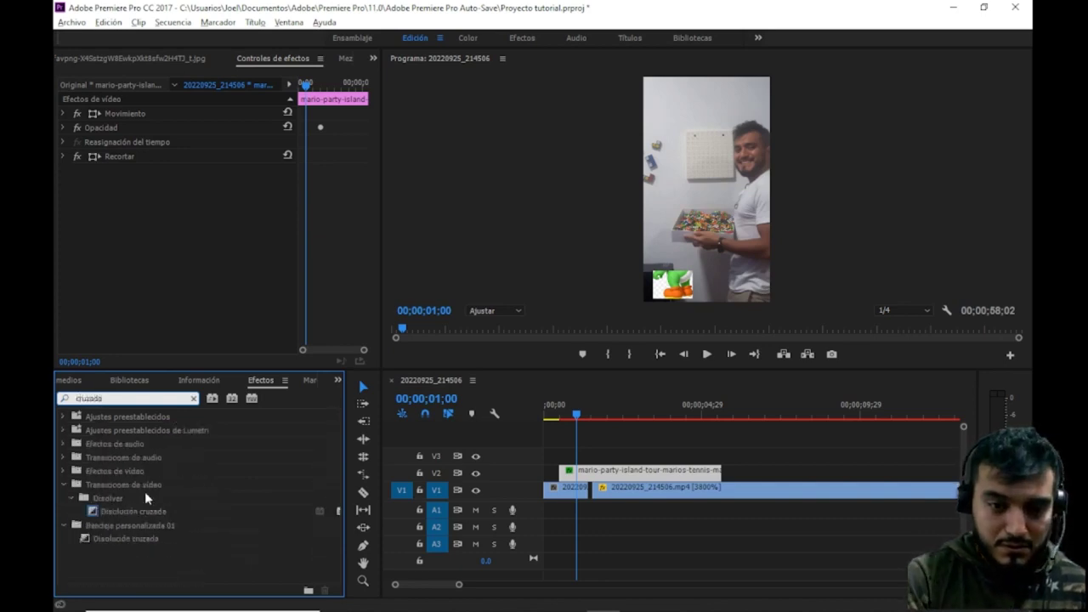
{"action": "left_click_drag", "start_coordinate": [133, 511], "coordinate": [568, 473]}
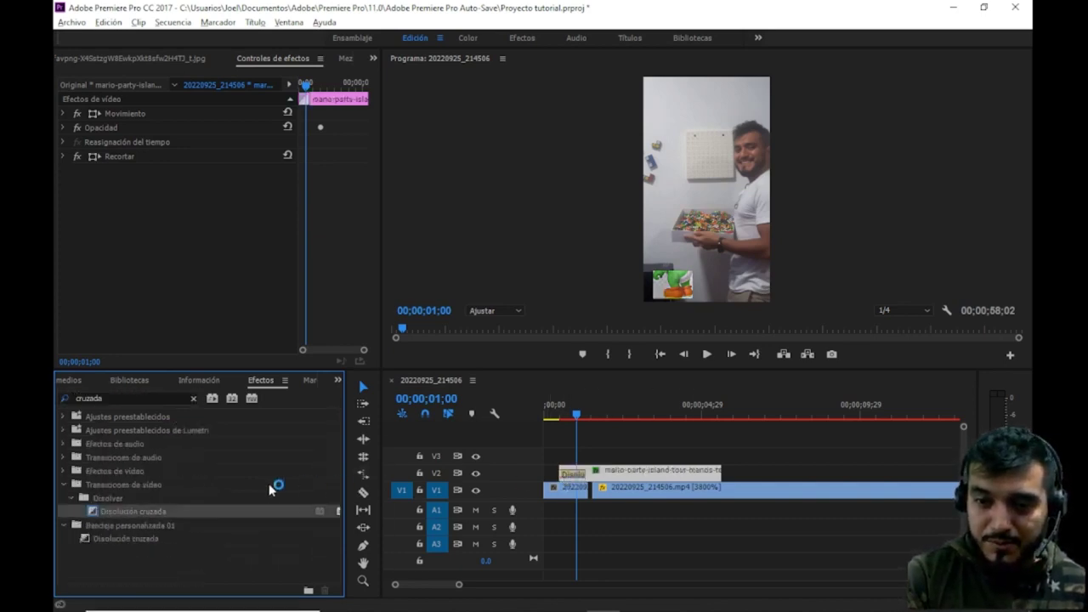
{"action": "left_click_drag", "start_coordinate": [233, 510], "coordinate": [718, 473]}
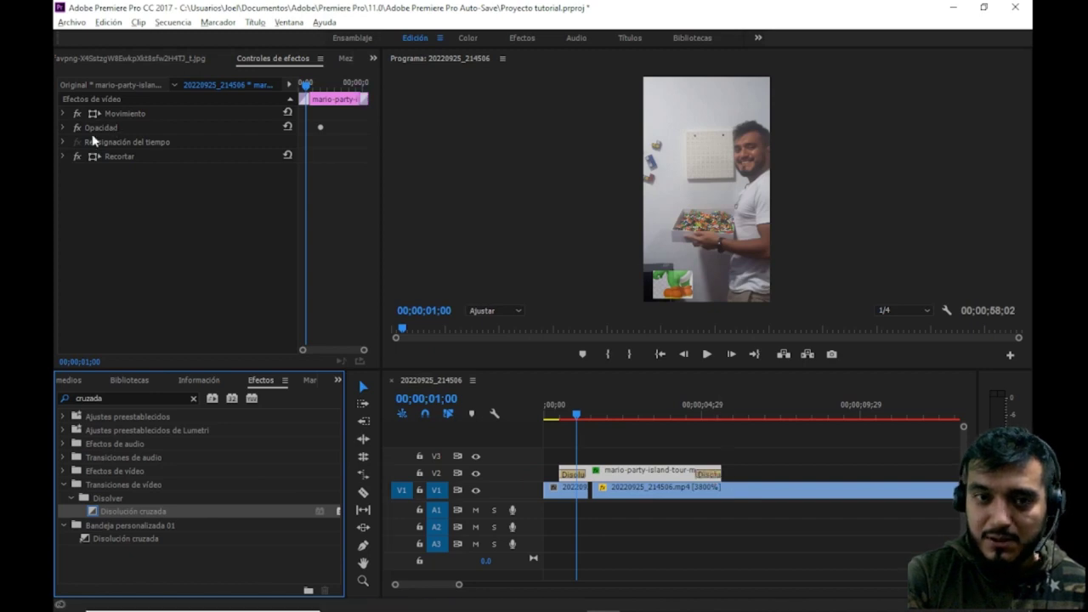
- Drag Recortar's top edge up to reveal all of Yoshi, then preview the fade-in and fade-out
{"action": "left_click", "coordinate": [130, 156]}
{"action": "left_click_drag", "start_coordinate": [671, 271], "coordinate": [667, 203]}
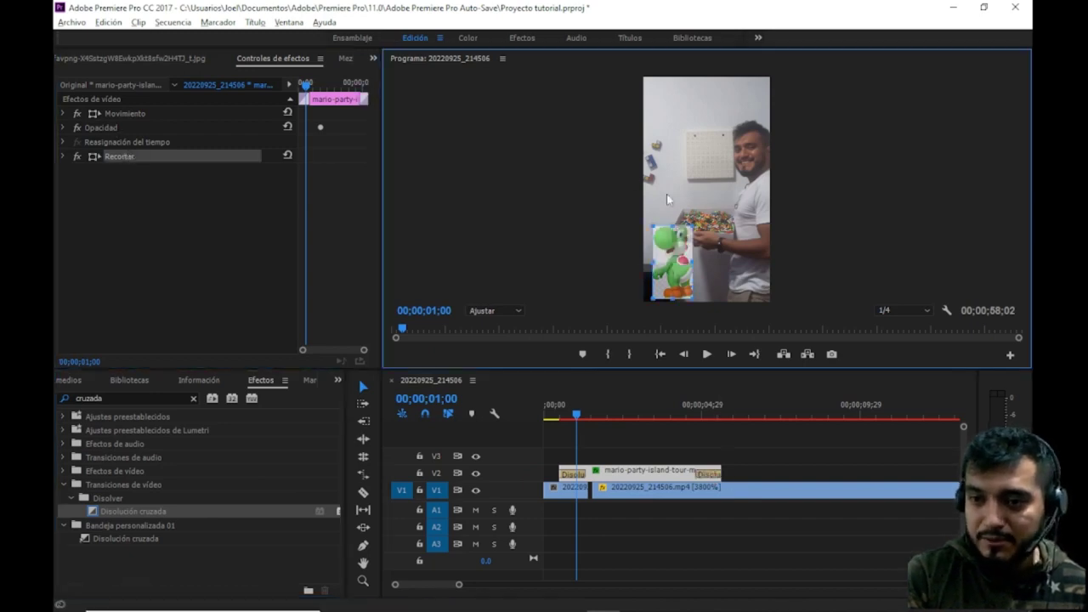
{"action": "left_click_drag", "start_coordinate": [576, 421], "coordinate": [553, 415]}
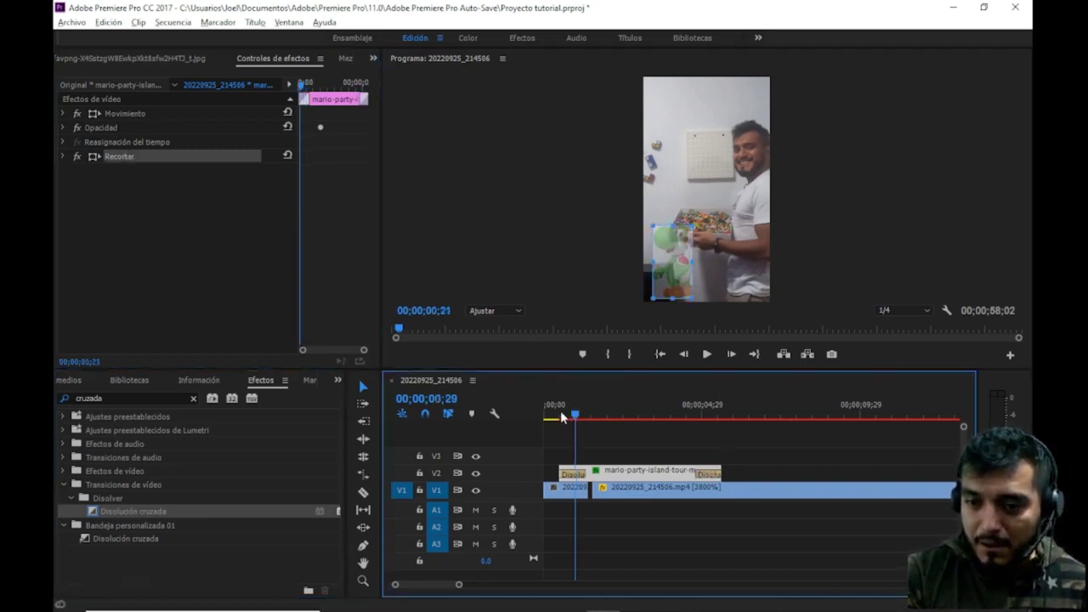
{"action": "left_click", "coordinate": [705, 355]}
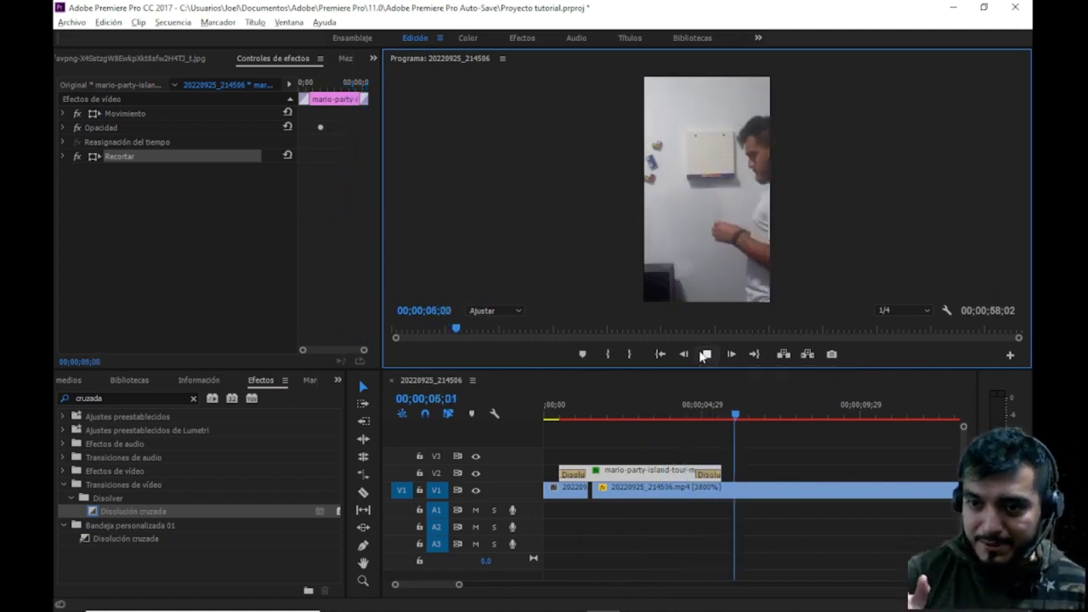
{"action": "left_click_drag", "start_coordinate": [690, 413], "coordinate": [689, 412]}
{"action": "left_click", "coordinate": [707, 355]}
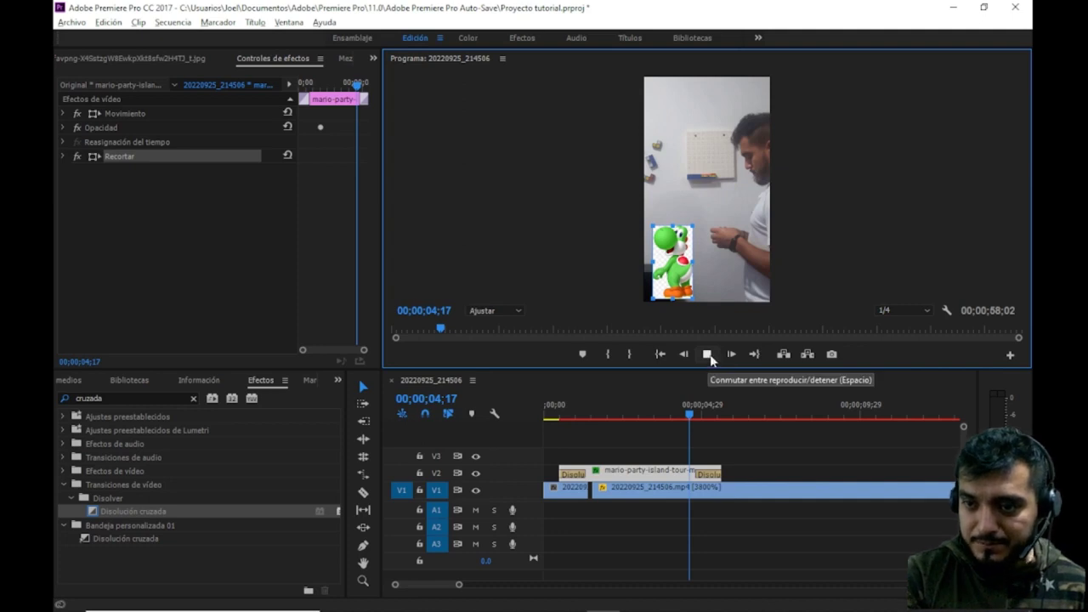
{"action": "left_click", "coordinate": [707, 356]}
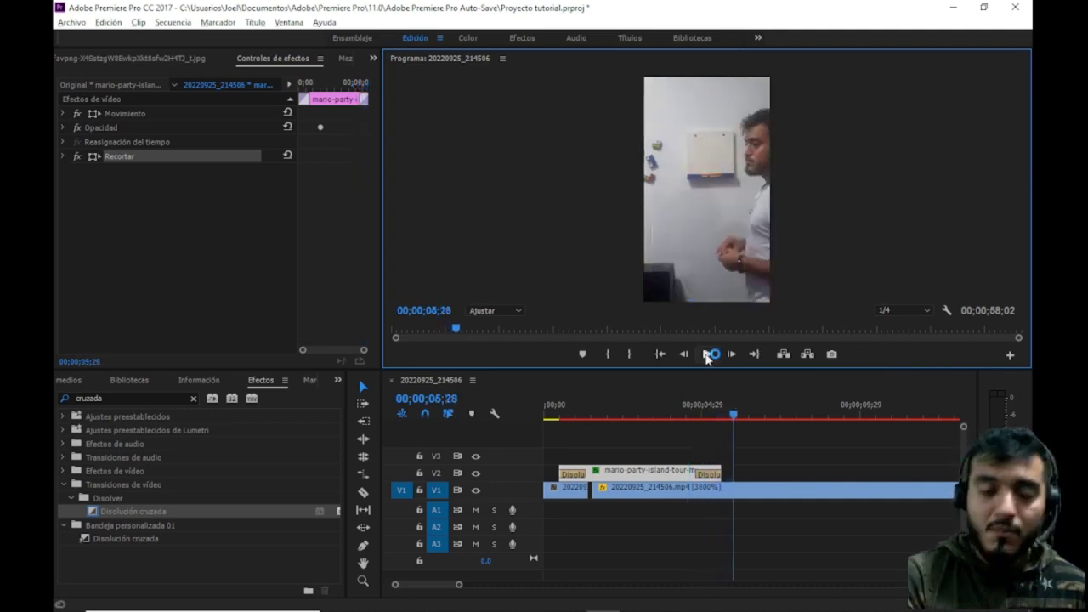
{"action": "key", "text": "Right"}
{"action": "left_click", "coordinate": [707, 355]}
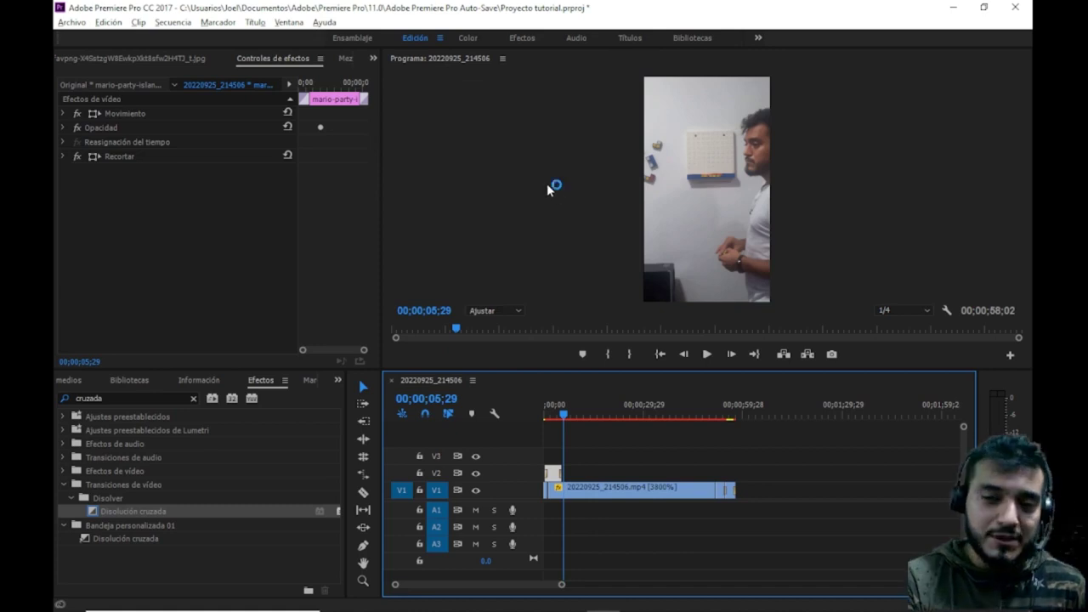
- In the Títulos workspace, create a new title named 'hola mundo'
{"action": "left_click", "coordinate": [630, 39]}
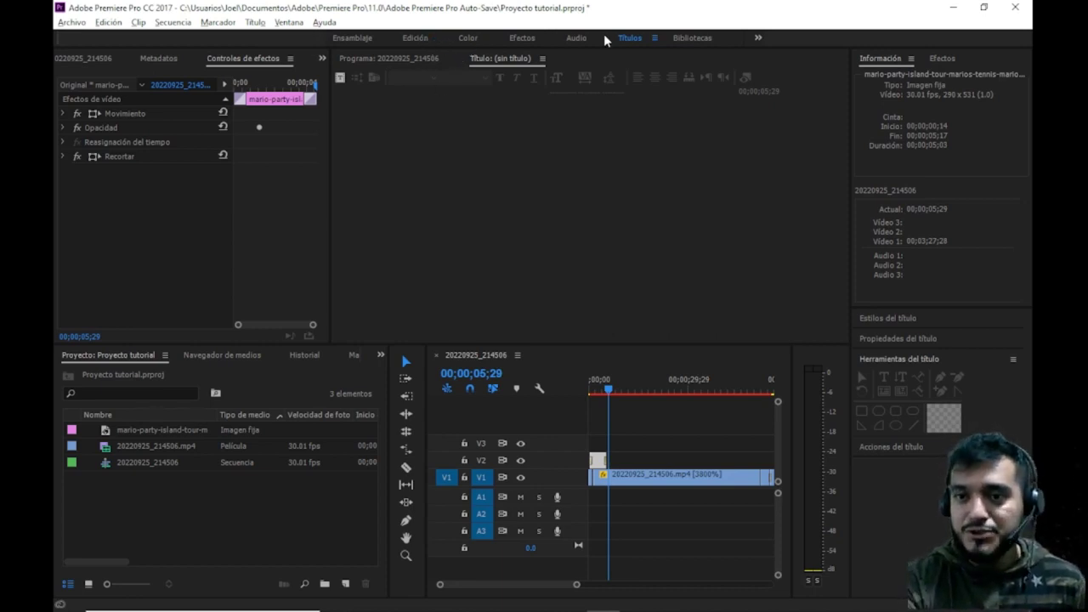
{"action": "left_click", "coordinate": [340, 81]}
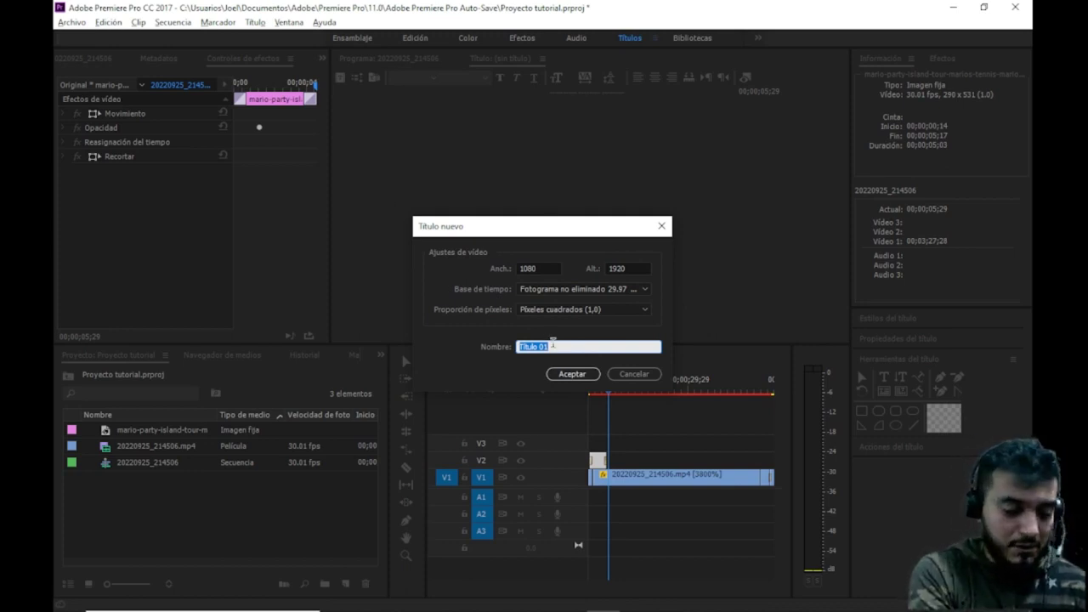
{"action": "type", "text": "Hola"}
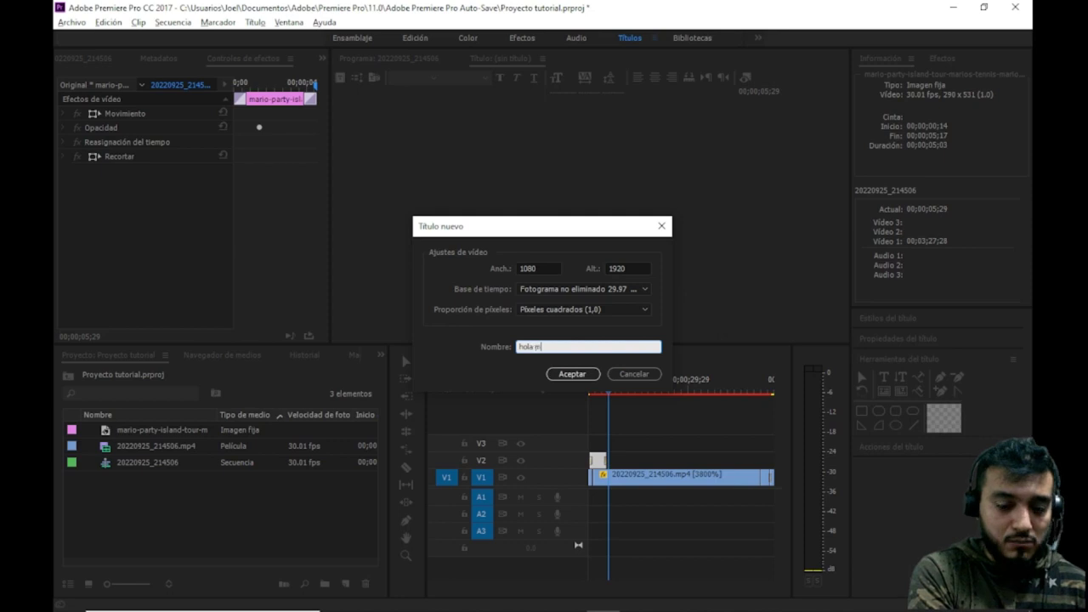
{"action": "key", "text": "Return"}
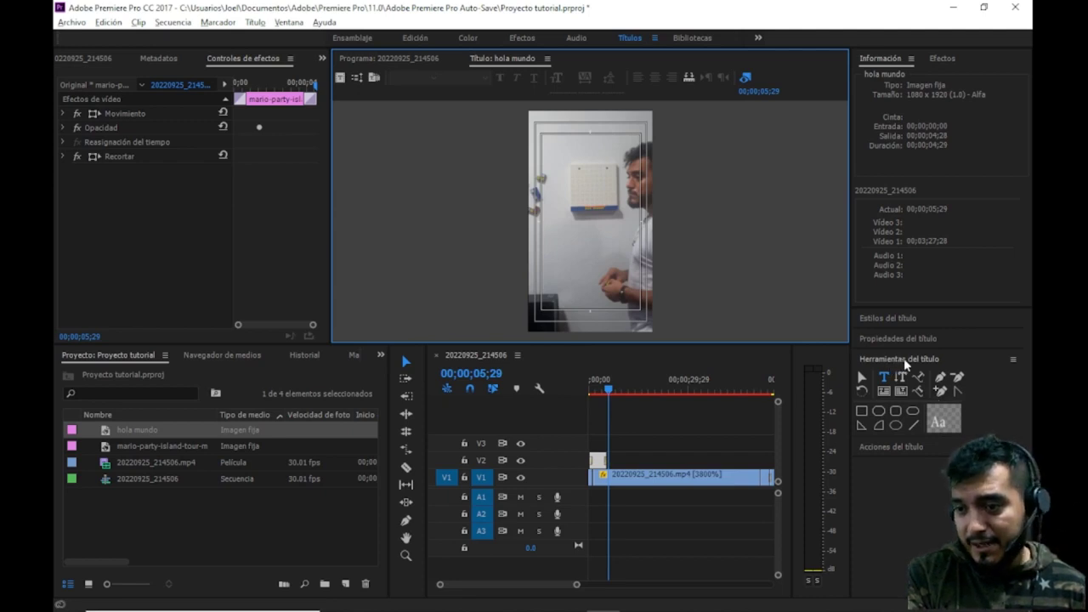
- Add a new text box to the hola mundo title using the Area Type tool
{"action": "left_click", "coordinate": [884, 382]}
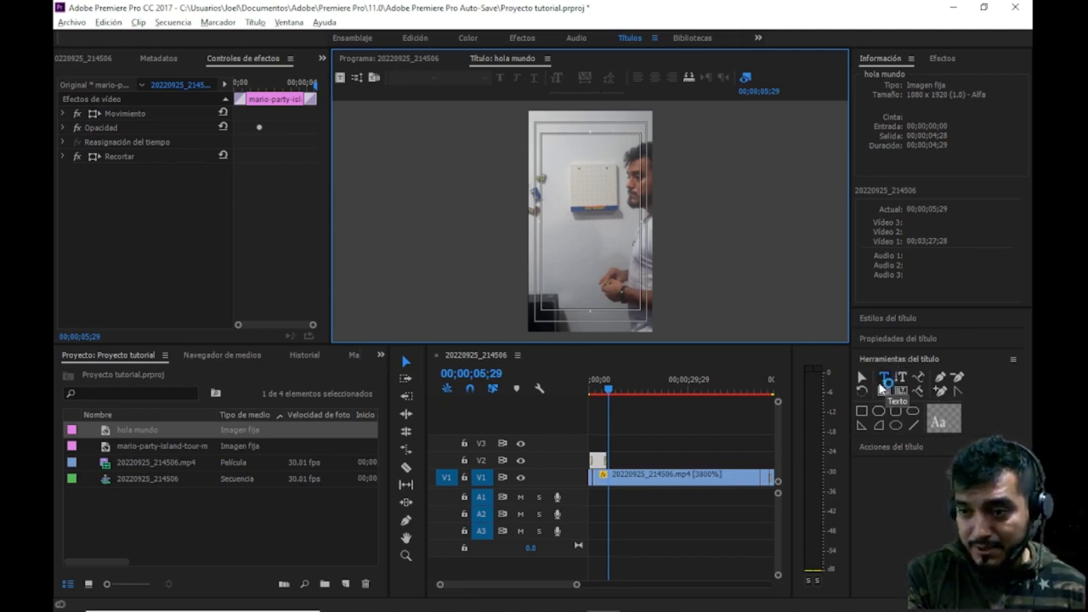
{"action": "left_click", "coordinate": [885, 391]}
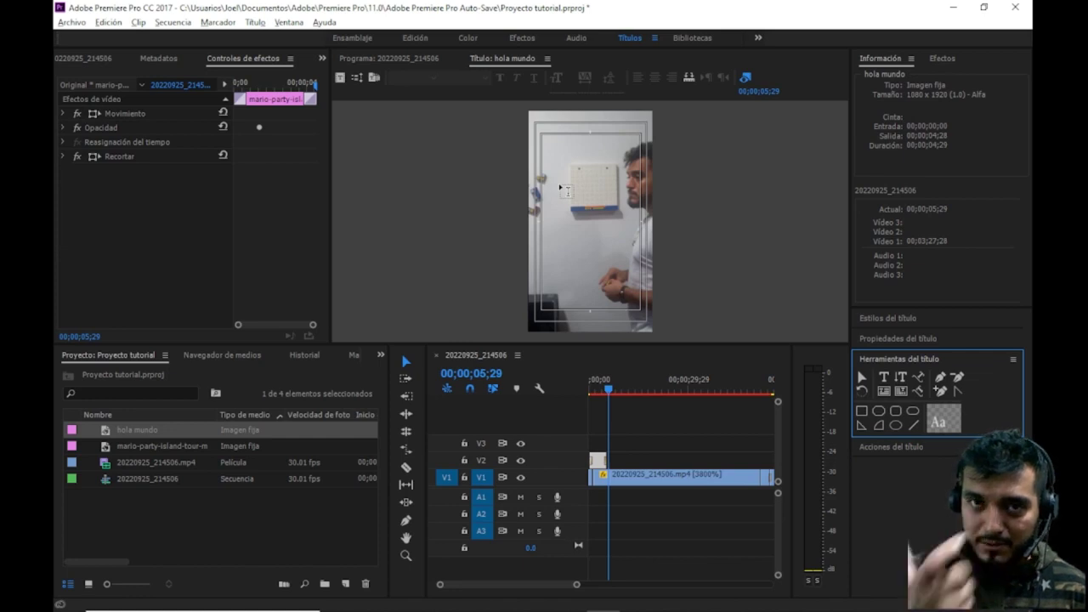
{"action": "left_click", "coordinate": [559, 184]}
{"action": "left_click", "coordinate": [558, 184]}
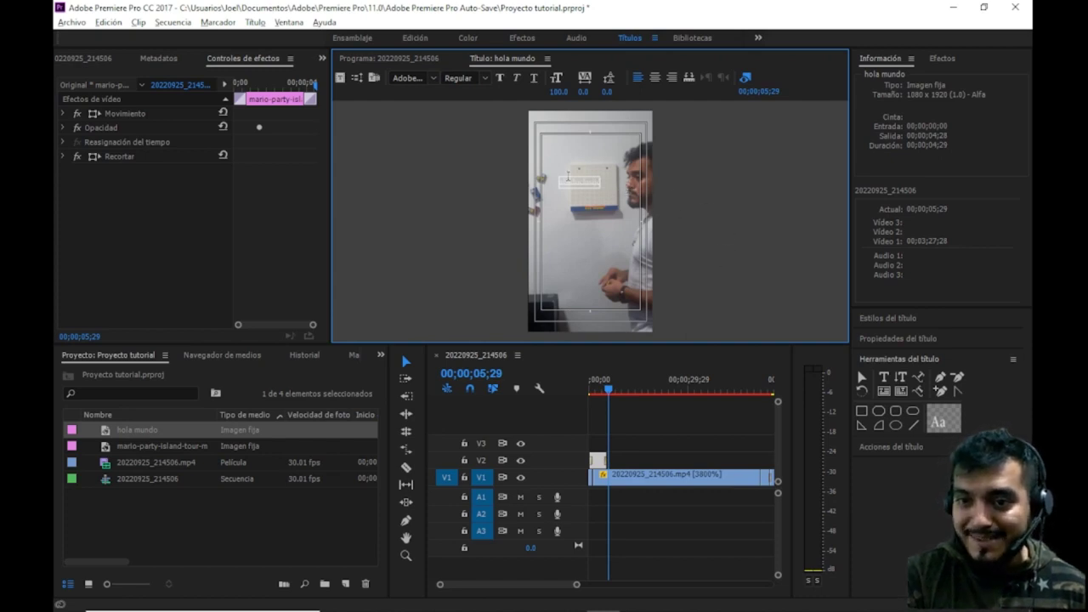
- Move the text box slightly lower and make its text italic and underlined
{"action": "left_click", "coordinate": [863, 378]}
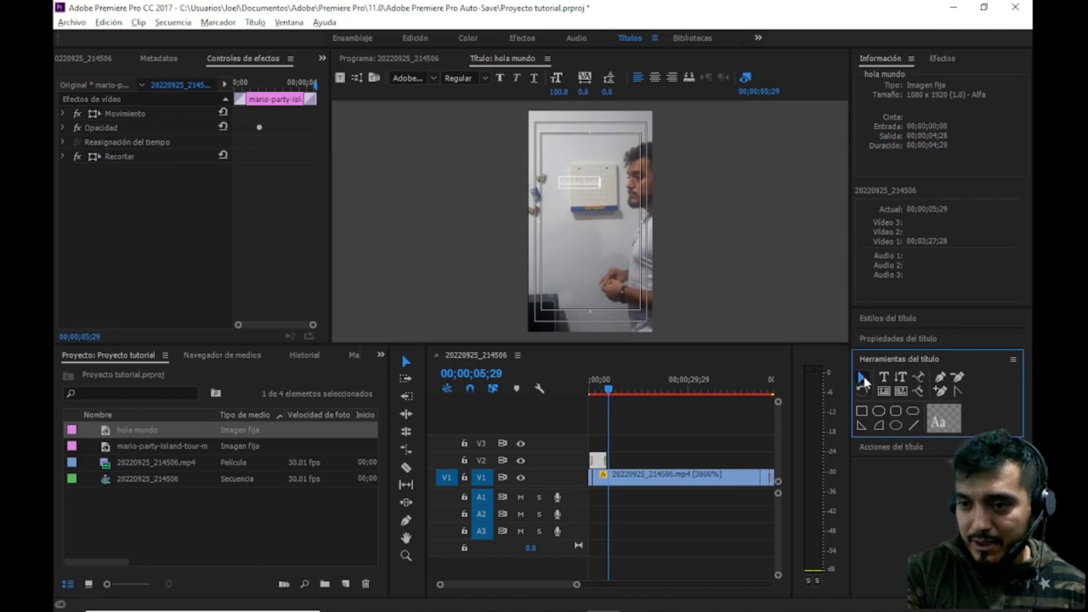
{"action": "left_click", "coordinate": [589, 185]}
{"action": "mouse_move", "coordinate": [587, 182]}
{"action": "left_mouse_down"}
{"action": "mouse_move", "coordinate": [589, 219]}
{"action": "mouse_move", "coordinate": [583, 173]}
{"action": "mouse_move", "coordinate": [629, 201]}
{"action": "left_mouse_up"}
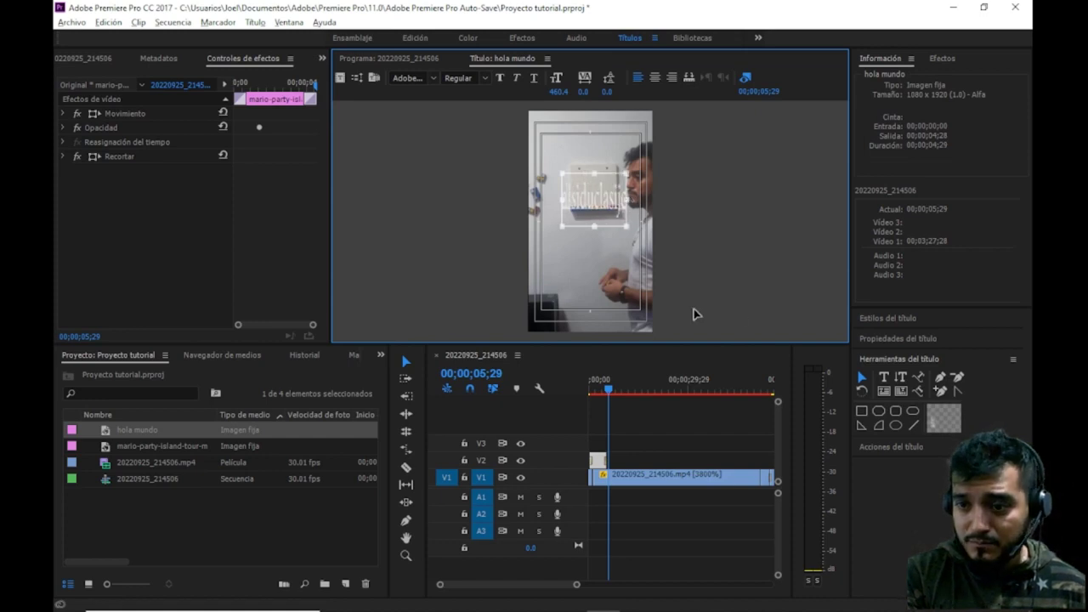
{"action": "left_click", "coordinate": [516, 78]}
{"action": "left_click", "coordinate": [533, 79]}
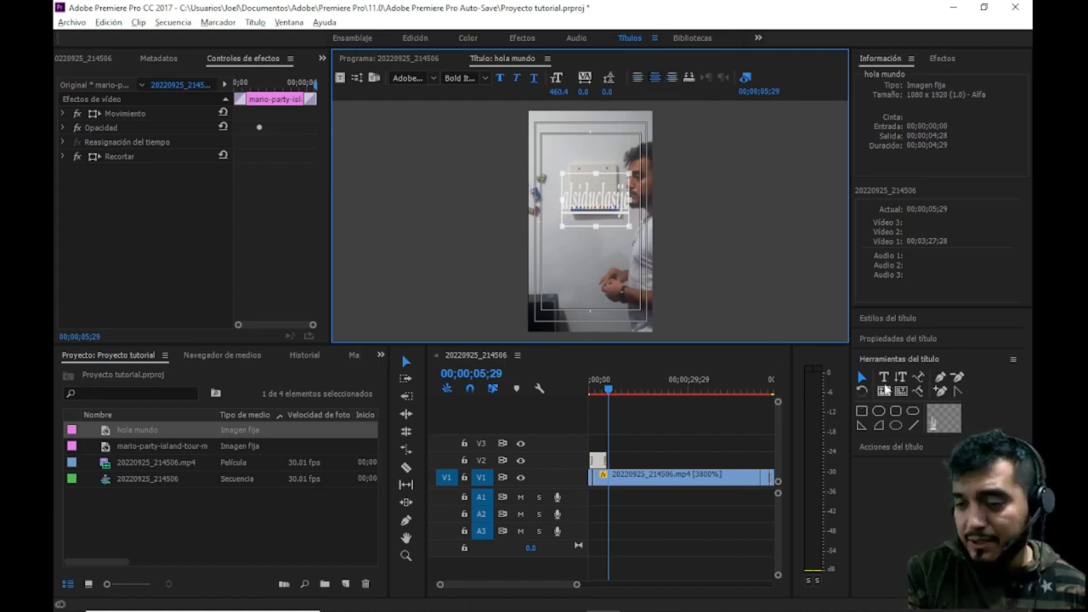
- Apply the bold white Impact title style to the hola mundo text
{"action": "left_click", "coordinate": [896, 339]}
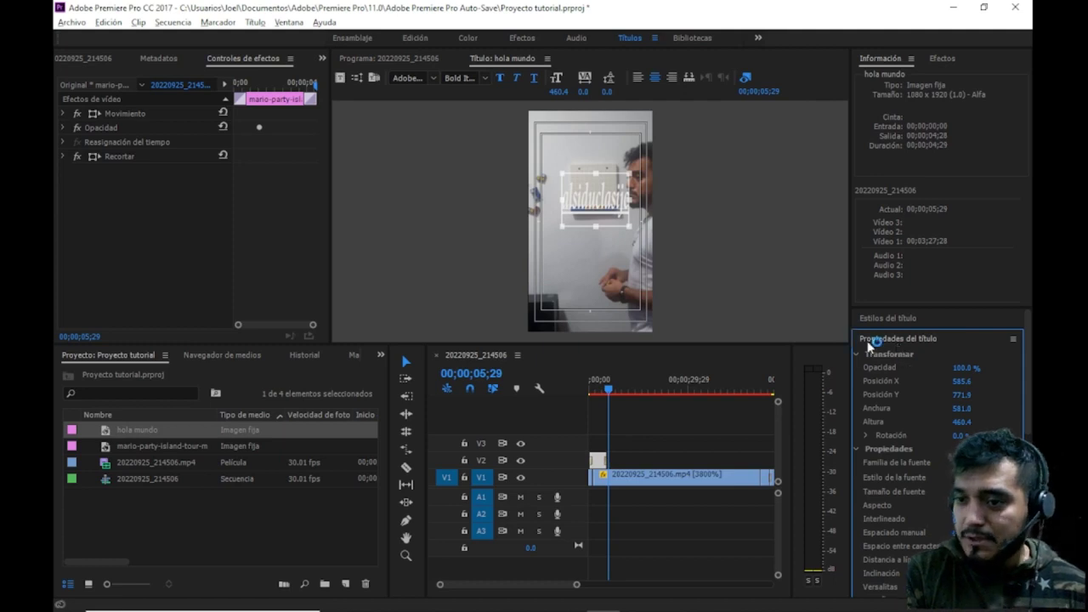
{"action": "left_click", "coordinate": [866, 338]}
{"action": "left_click", "coordinate": [872, 318]}
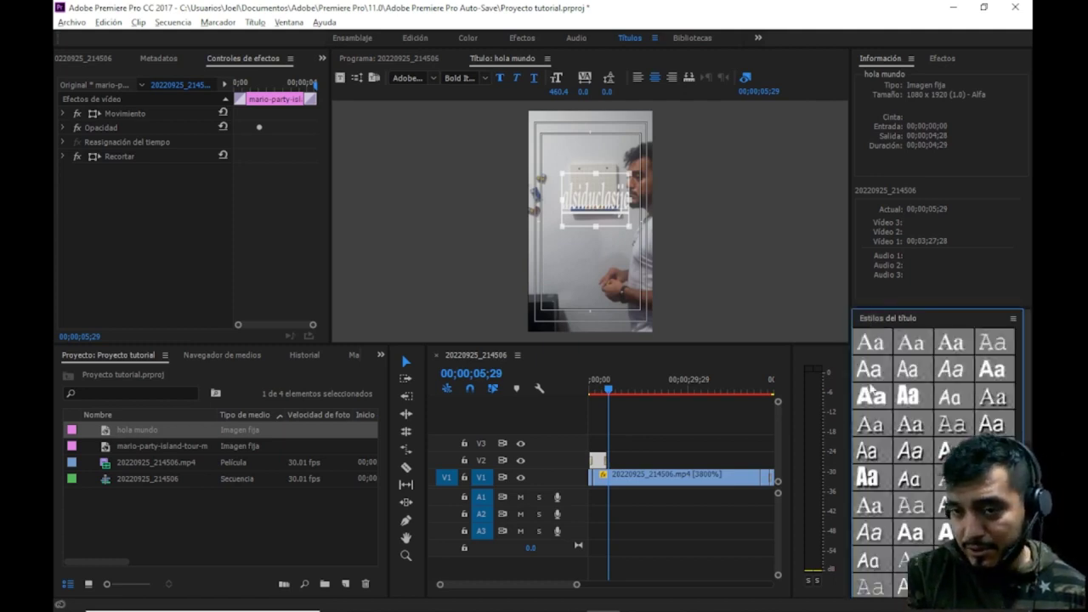
{"action": "left_click", "coordinate": [870, 391]}
{"action": "left_click", "coordinate": [954, 485]}
{"action": "left_click", "coordinate": [867, 476]}
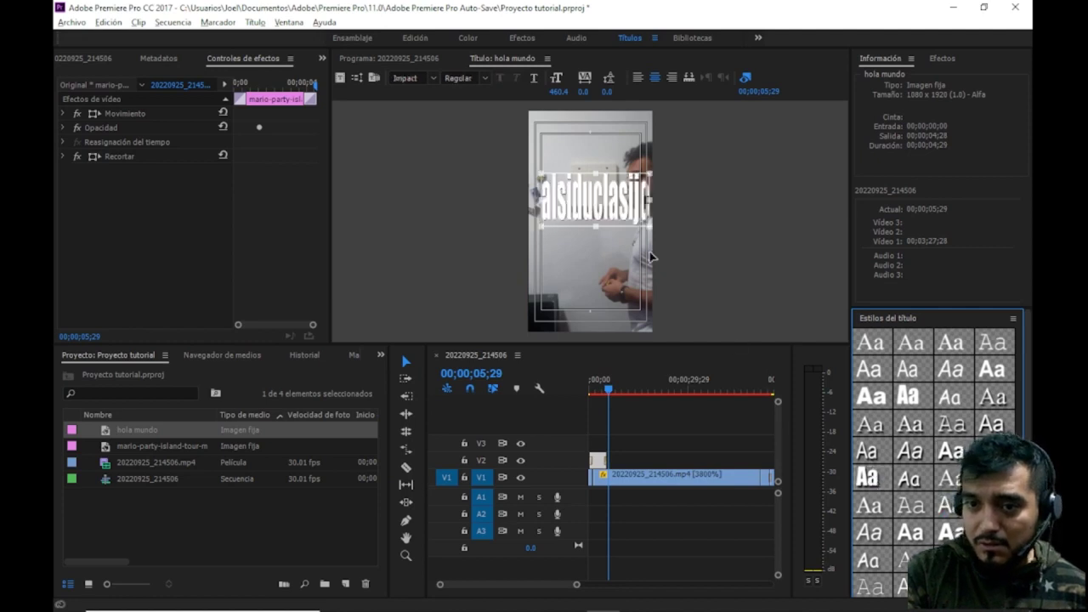
{"action": "left_click", "coordinate": [643, 230]}
- Shift the title text right and down, deselect it, and return to the Edición workspace
{"action": "mouse_move", "coordinate": [643, 230]}
{"action": "left_mouse_down"}
{"action": "mouse_move", "coordinate": [612, 230]}
{"action": "mouse_move", "coordinate": [612, 245]}
{"action": "left_mouse_up"}
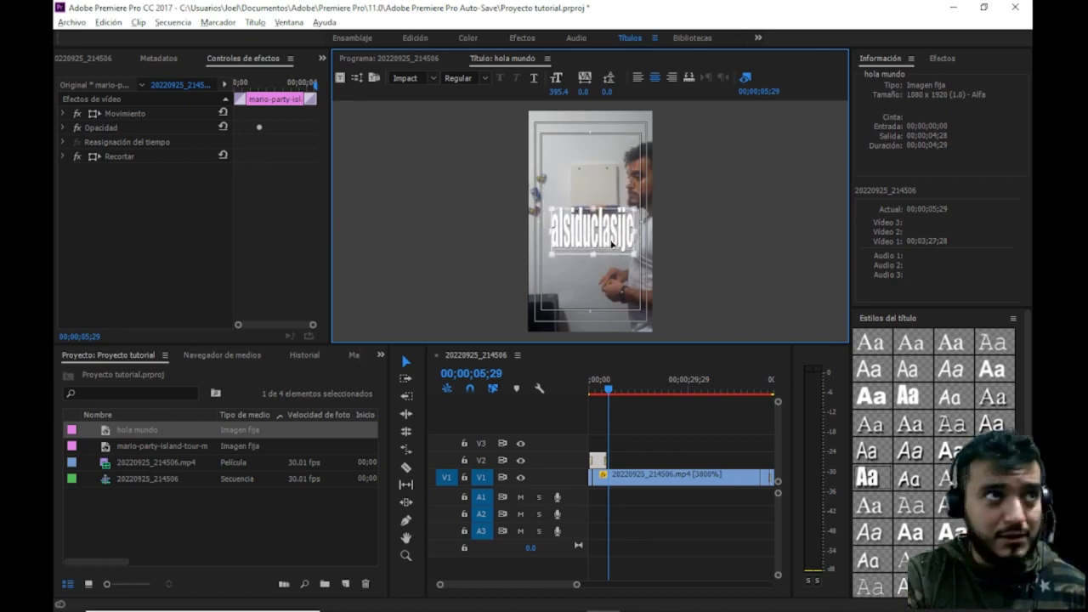
{"action": "left_click", "coordinate": [772, 246]}
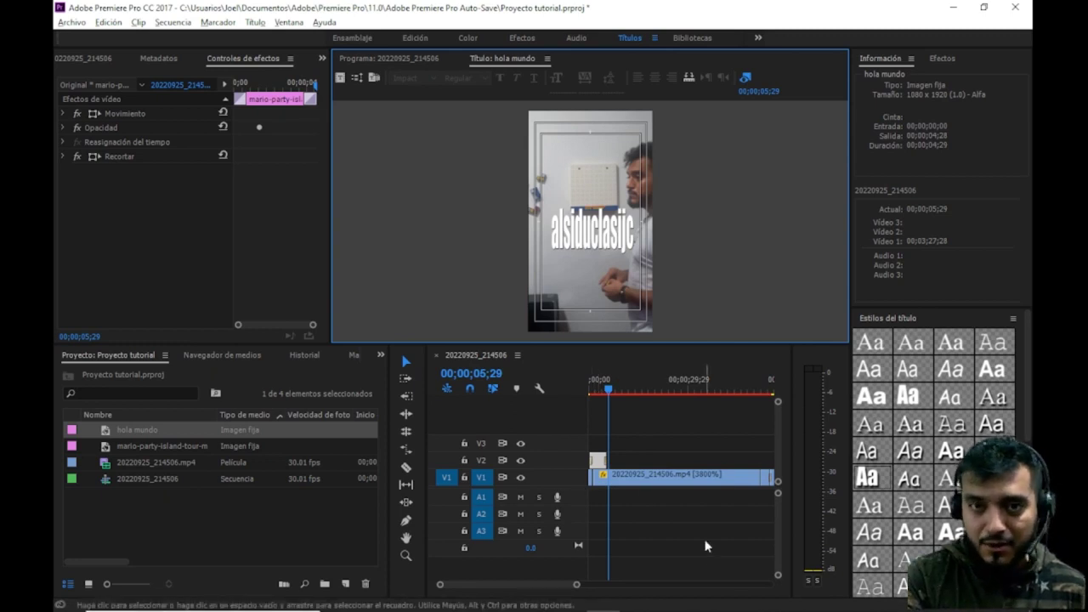
{"action": "left_click", "coordinate": [417, 42]}
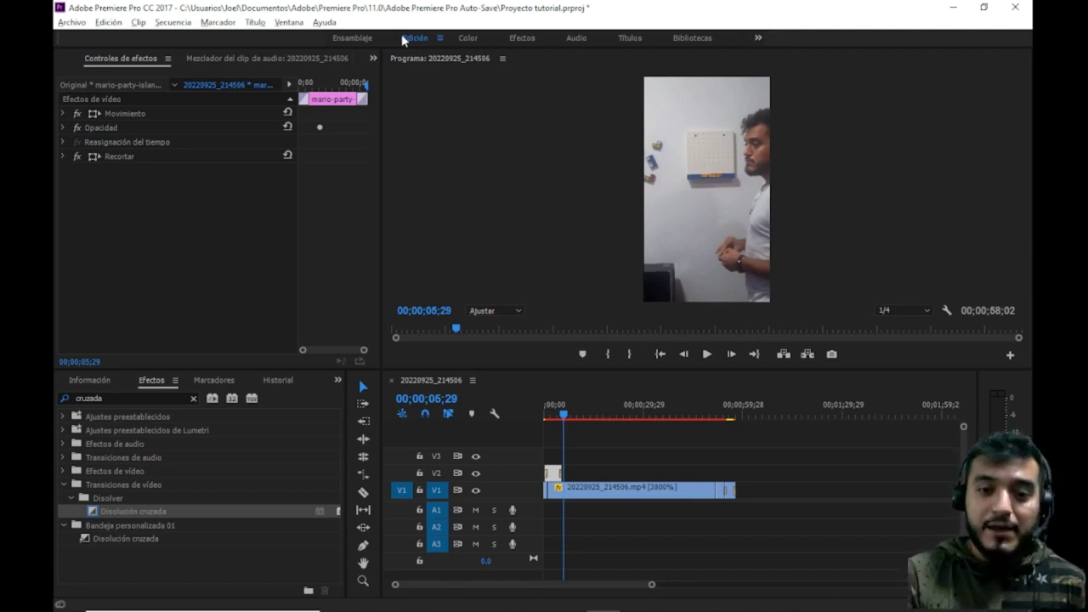
- Place the hola mundo title from the Project panel onto V3 at the sequence start
{"action": "left_click", "coordinate": [338, 381]}
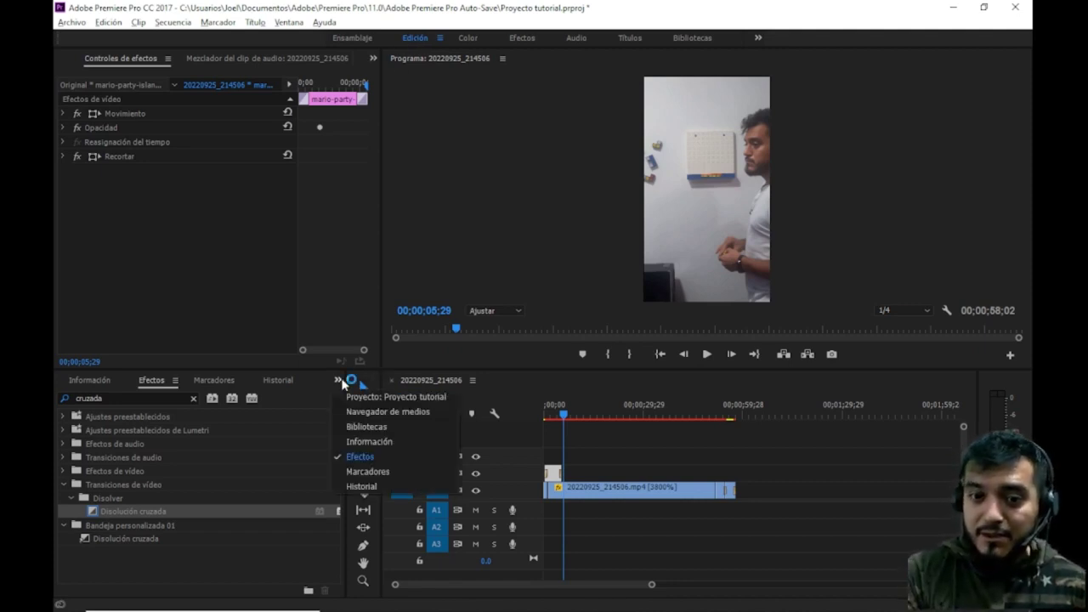
{"action": "left_click", "coordinate": [391, 397]}
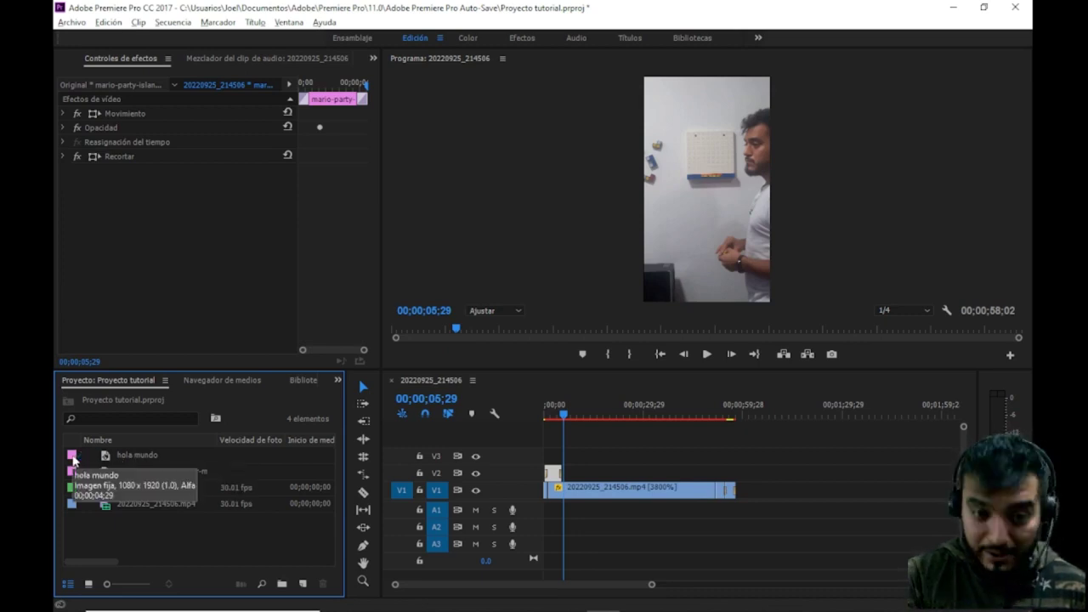
{"action": "left_click_drag", "start_coordinate": [73, 459], "coordinate": [567, 470]}
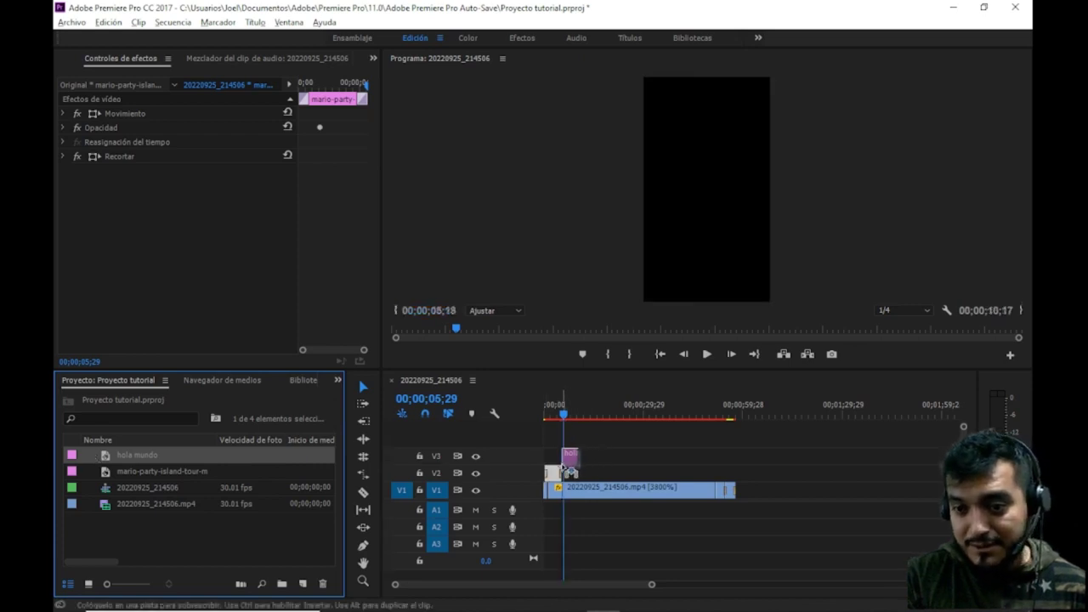
{"action": "left_click_drag", "start_coordinate": [567, 470], "coordinate": [557, 471]}
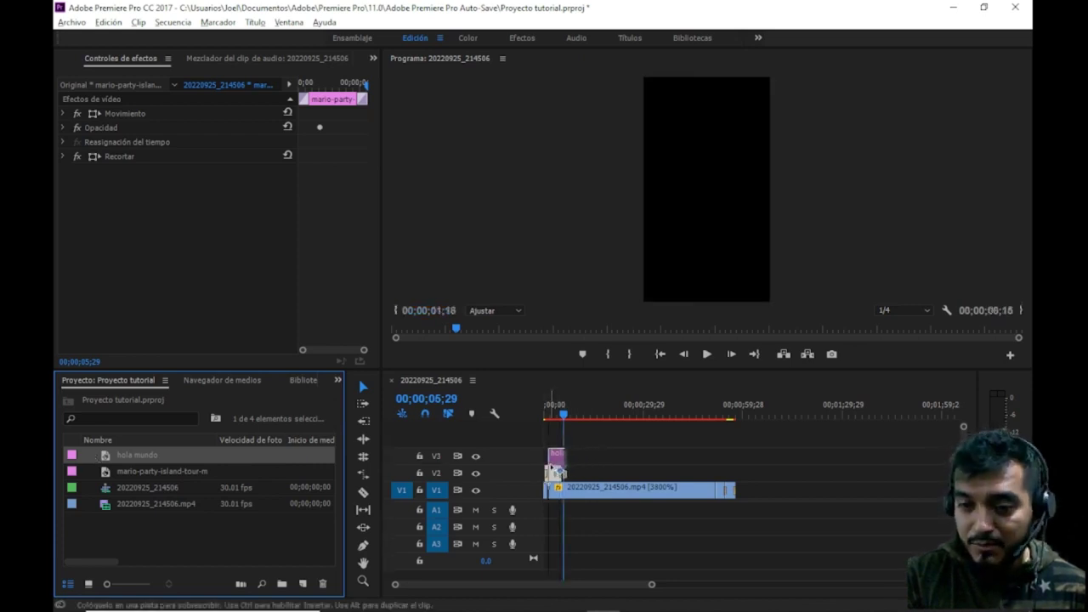
{"action": "left_click_drag", "start_coordinate": [556, 472], "coordinate": [550, 463]}
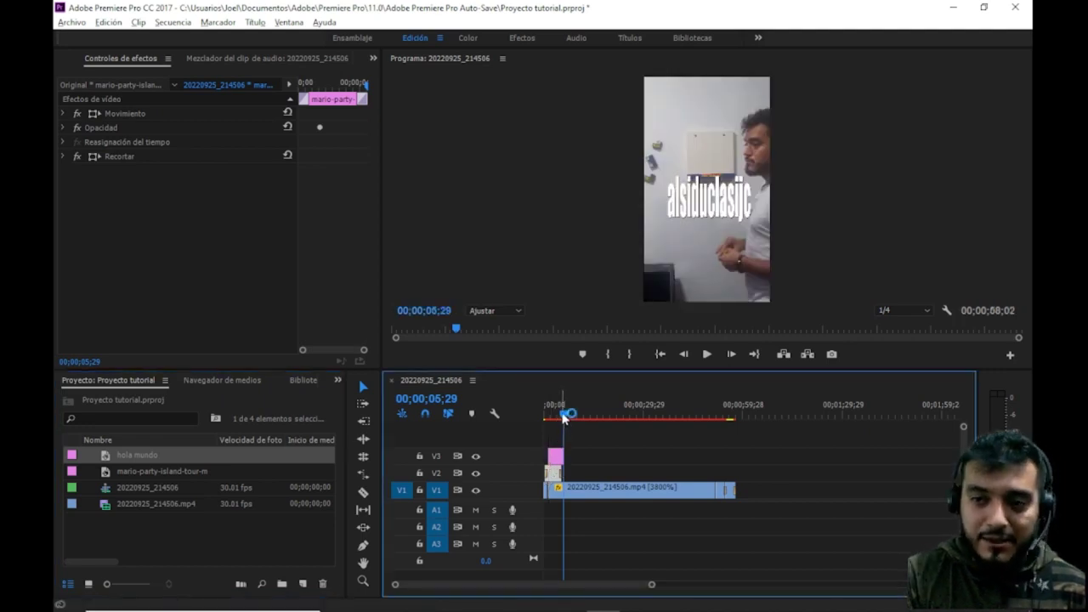
{"action": "left_click_drag", "start_coordinate": [564, 417], "coordinate": [554, 414]}
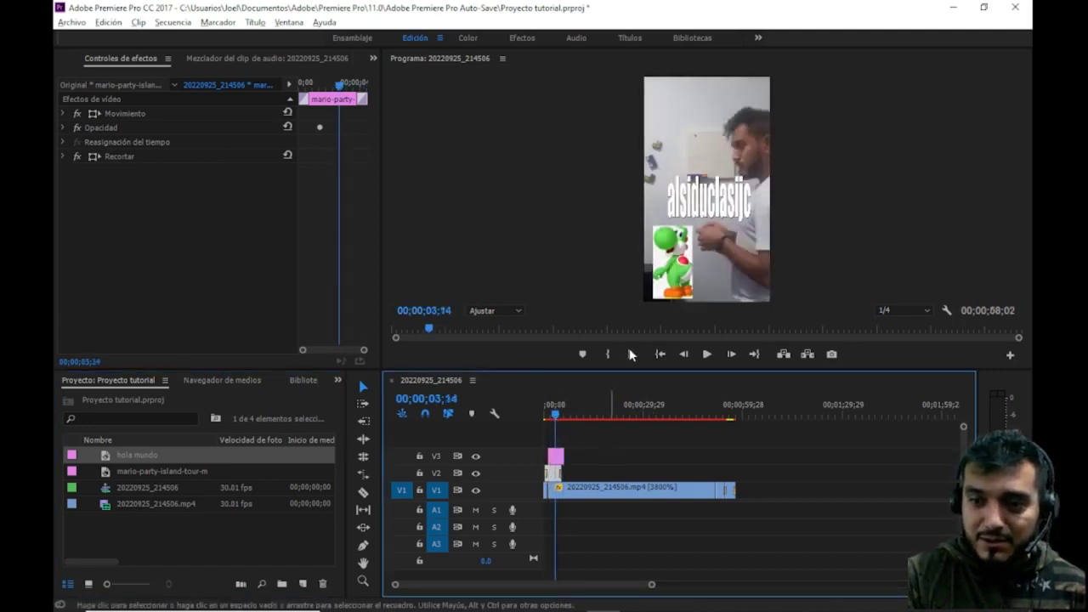
- Use the title clip's Movimiento control to move its text lower in the frame
{"action": "left_click", "coordinate": [556, 459]}
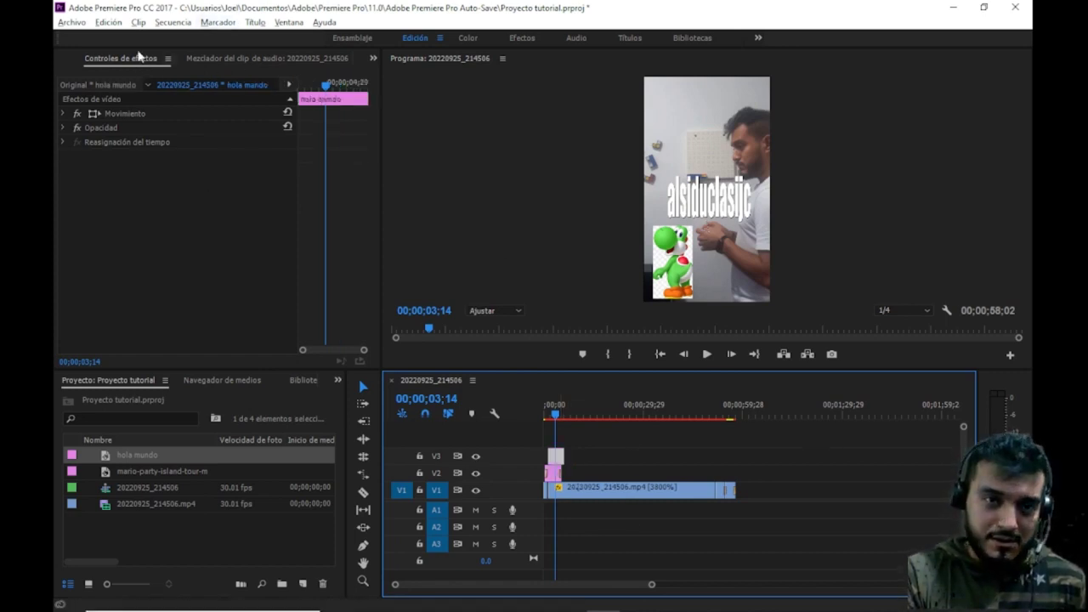
{"action": "left_click", "coordinate": [161, 114]}
{"action": "left_click", "coordinate": [733, 197]}
{"action": "left_click_drag", "start_coordinate": [734, 198], "coordinate": [733, 226]}
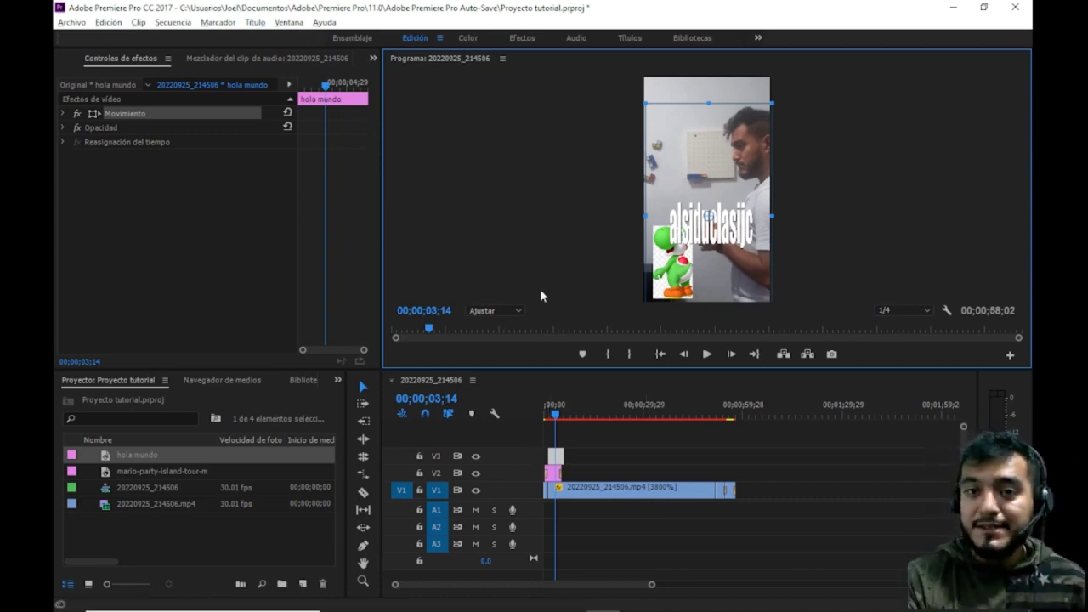
- Drag the Program monitor panel to re-dock it beside the other panels
{"action": "left_click", "coordinate": [554, 259]}
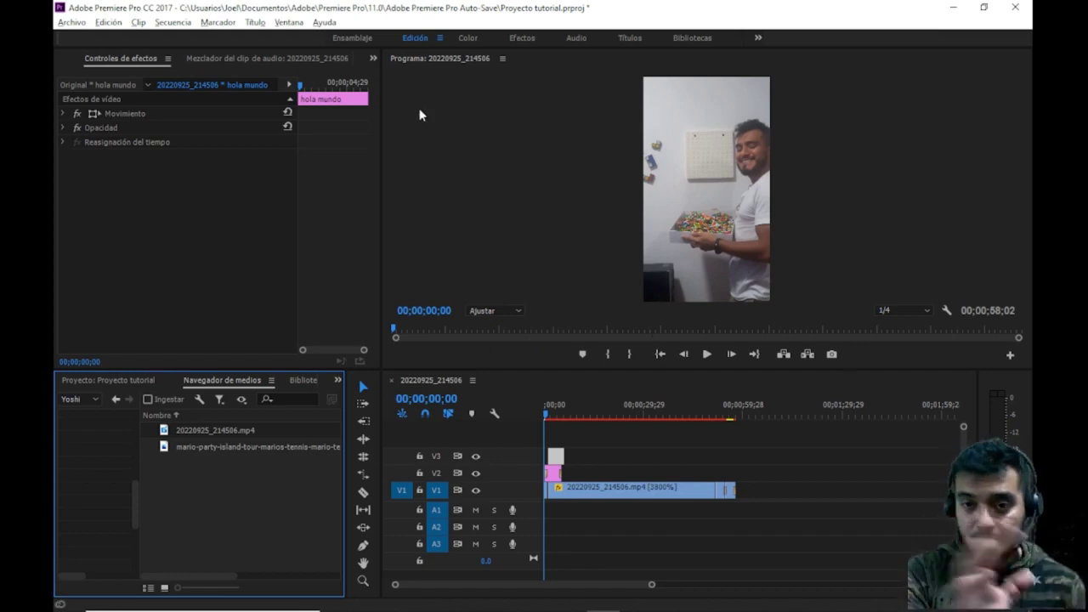
{"action": "left_click", "coordinate": [502, 58]}
{"action": "left_click", "coordinate": [488, 97]}
{"action": "left_click_drag", "start_coordinate": [443, 62], "coordinate": [464, 88]}
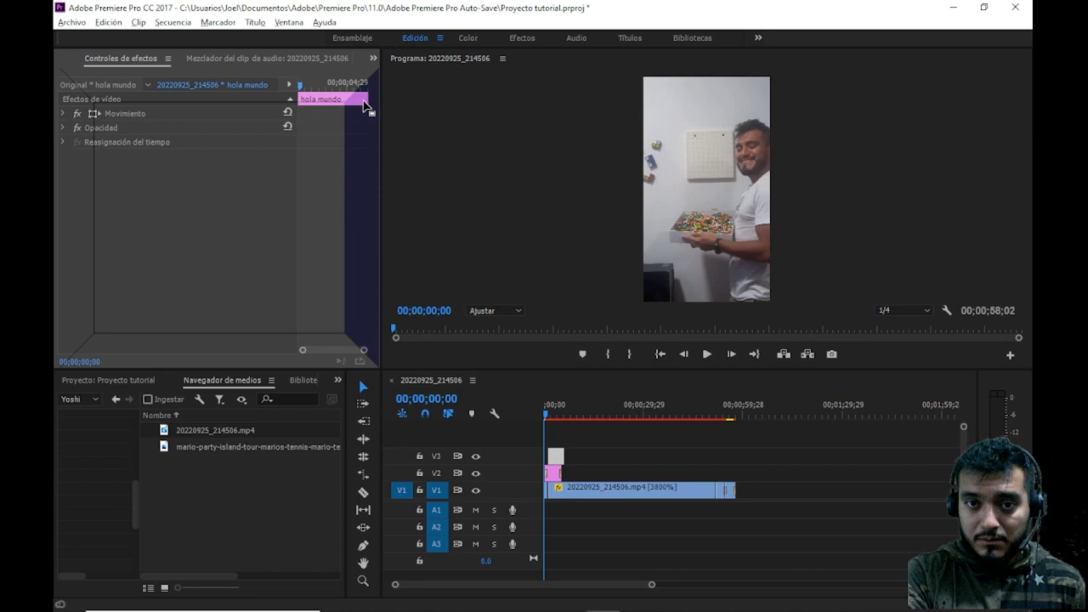
{"action": "left_click_drag", "start_coordinate": [464, 87], "coordinate": [364, 99]}
{"action": "left_click_drag", "start_coordinate": [578, 58], "coordinate": [585, 388]}
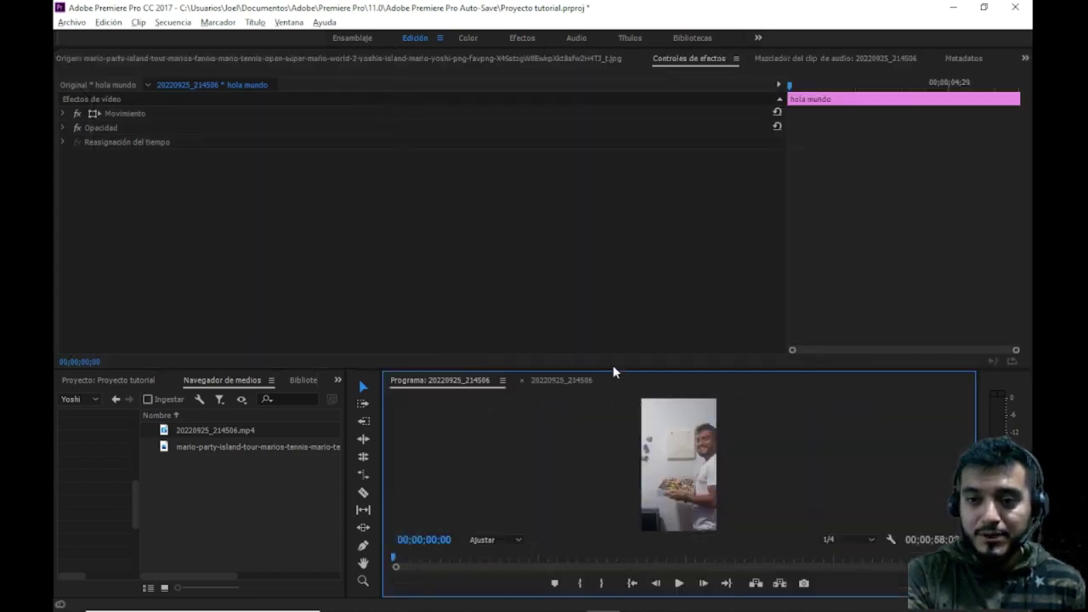
- Reset the workspace via Ventana > Espacios de trabajo > Restablecer el diseño guardado
{"action": "left_click", "coordinate": [288, 23]}
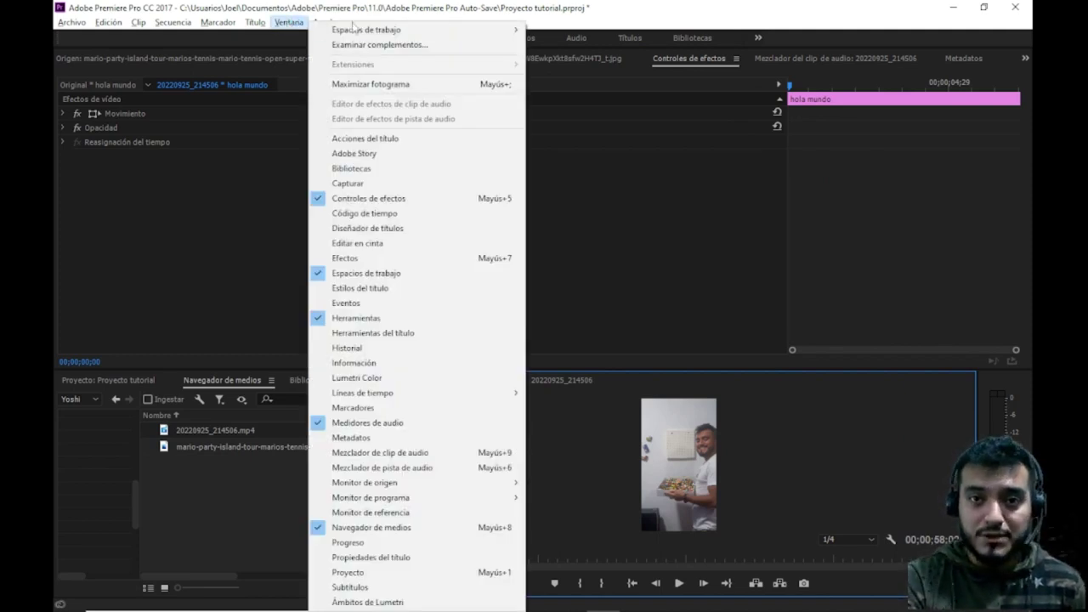
{"action": "mouse_move", "coordinate": [357, 31]}
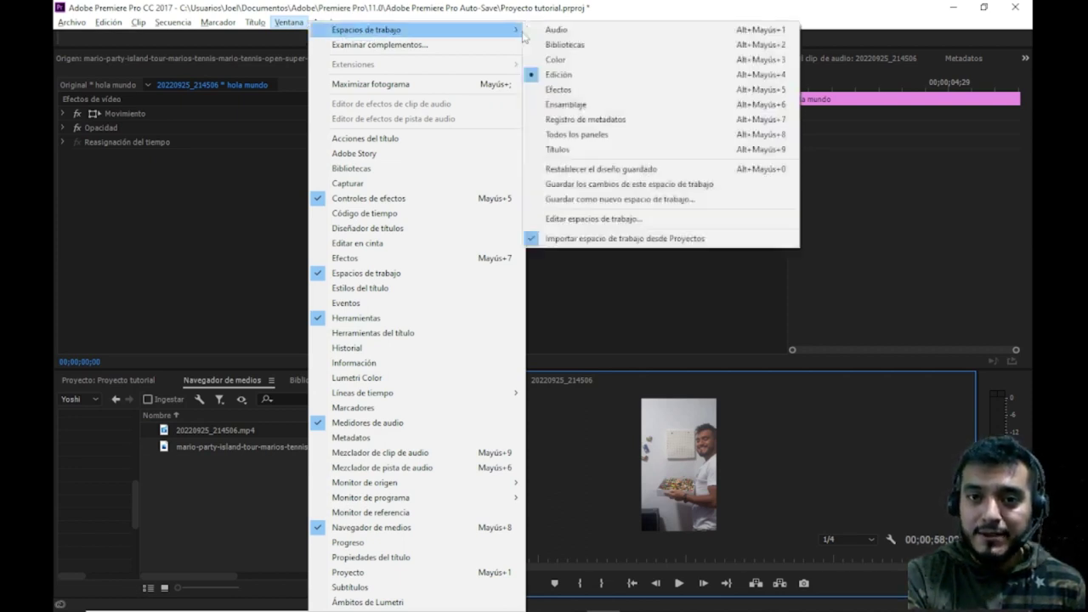
{"action": "left_click", "coordinate": [644, 171]}
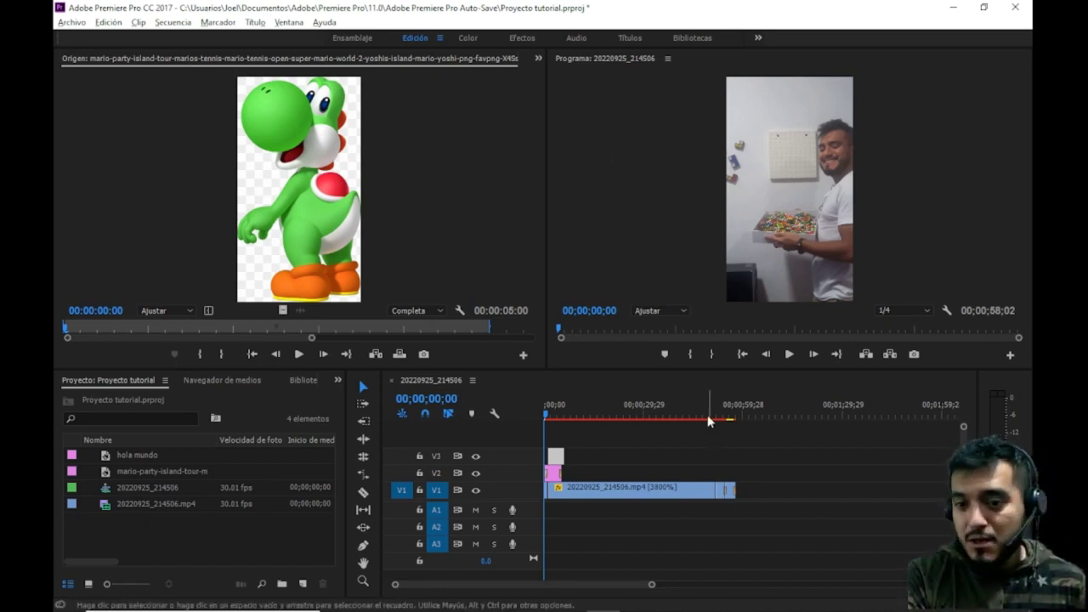
{"action": "left_click", "coordinate": [629, 389]}
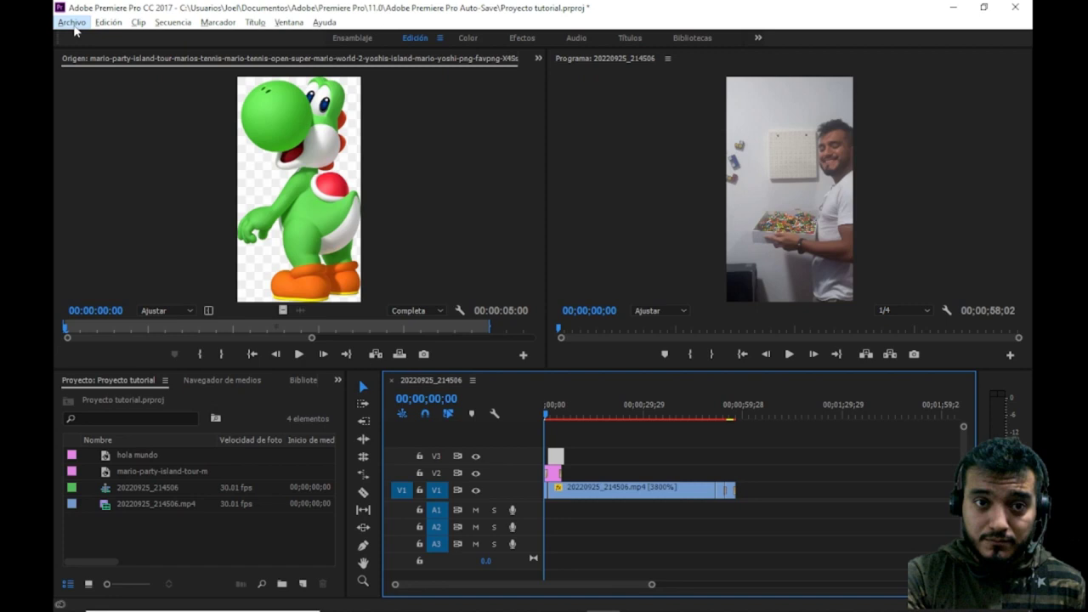
- Open the sequence's Export Settings through Archivo > Exportar > Medios
{"action": "left_click", "coordinate": [84, 22]}
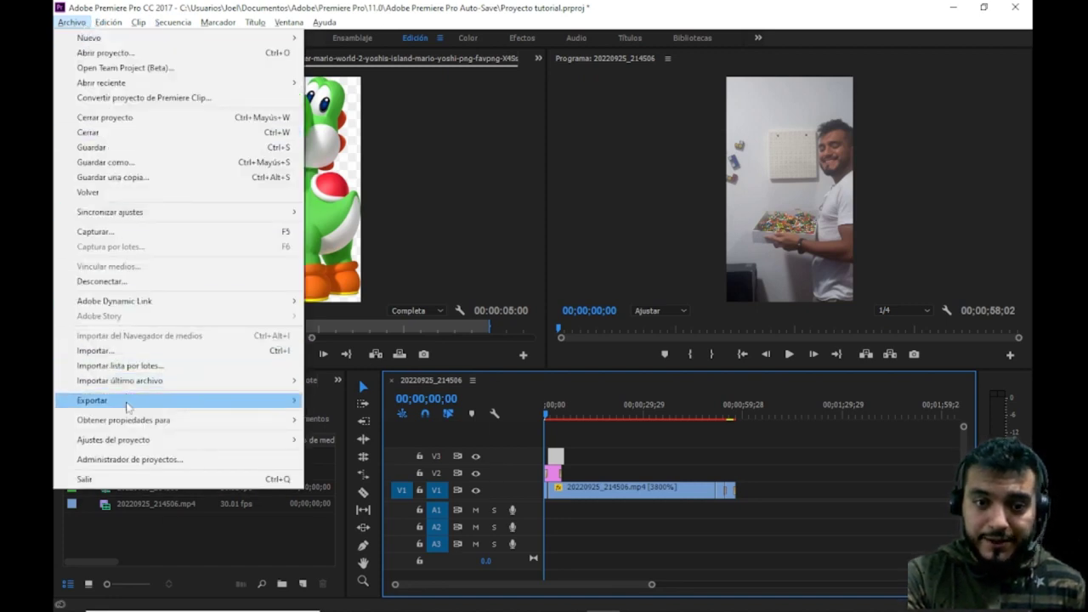
{"action": "mouse_move", "coordinate": [223, 404]}
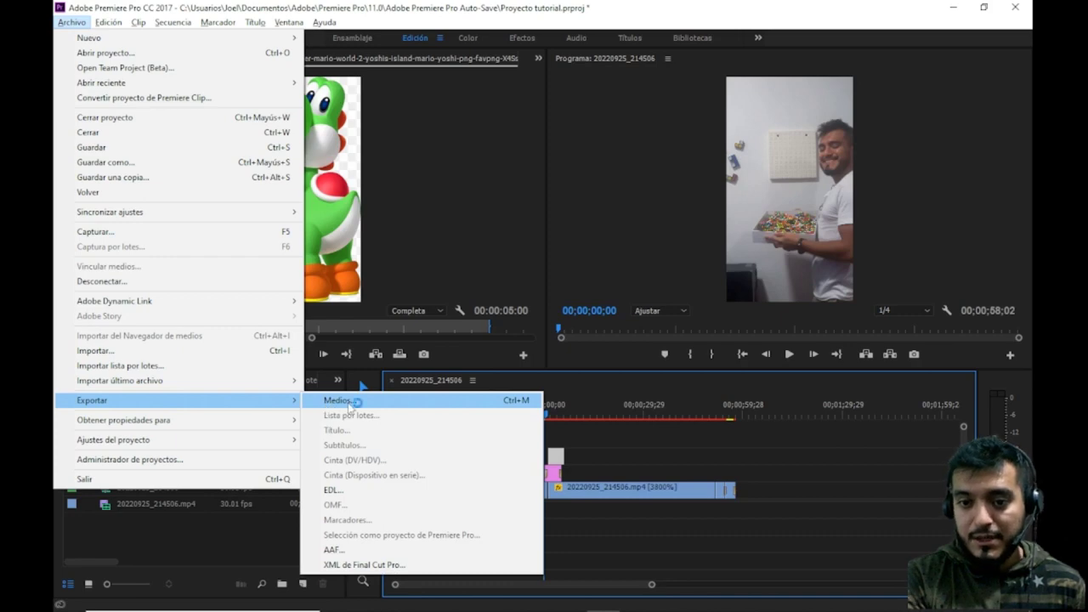
{"action": "left_click", "coordinate": [340, 400]}
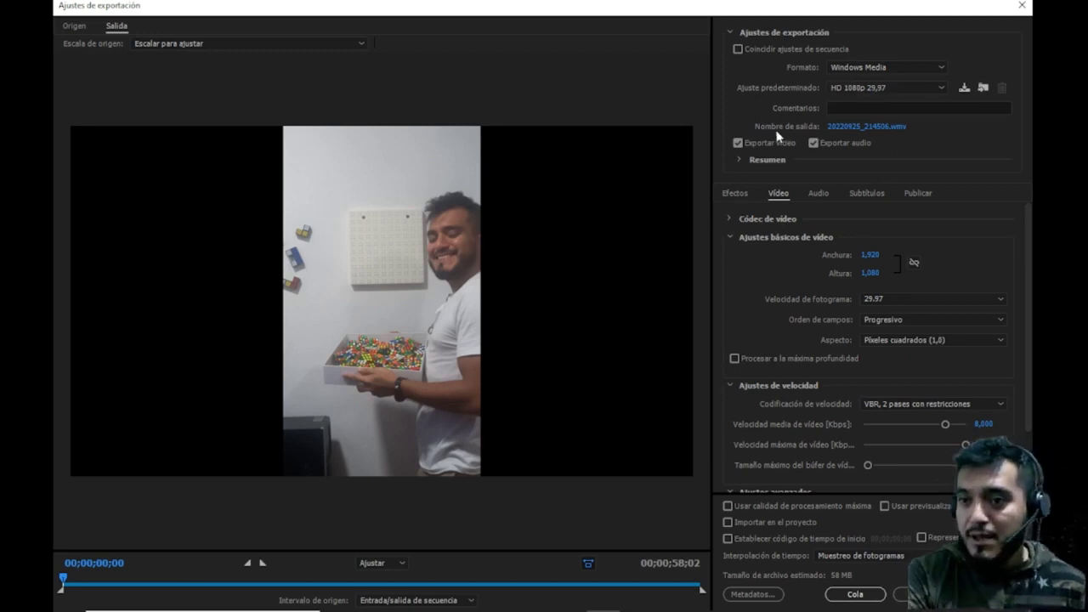
- Rename the exported WMV output file to 'asedfasdfasdf'
{"action": "left_click", "coordinate": [860, 127]}
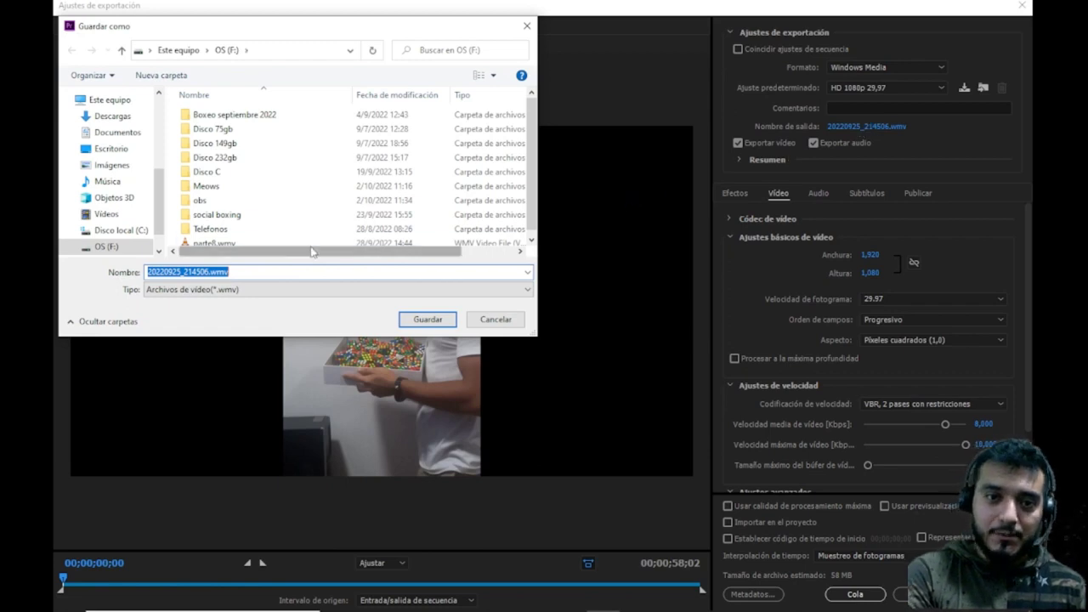
{"action": "scroll", "coordinate": [258, 184], "scroll_direction": "down", "scroll_amount": 1}
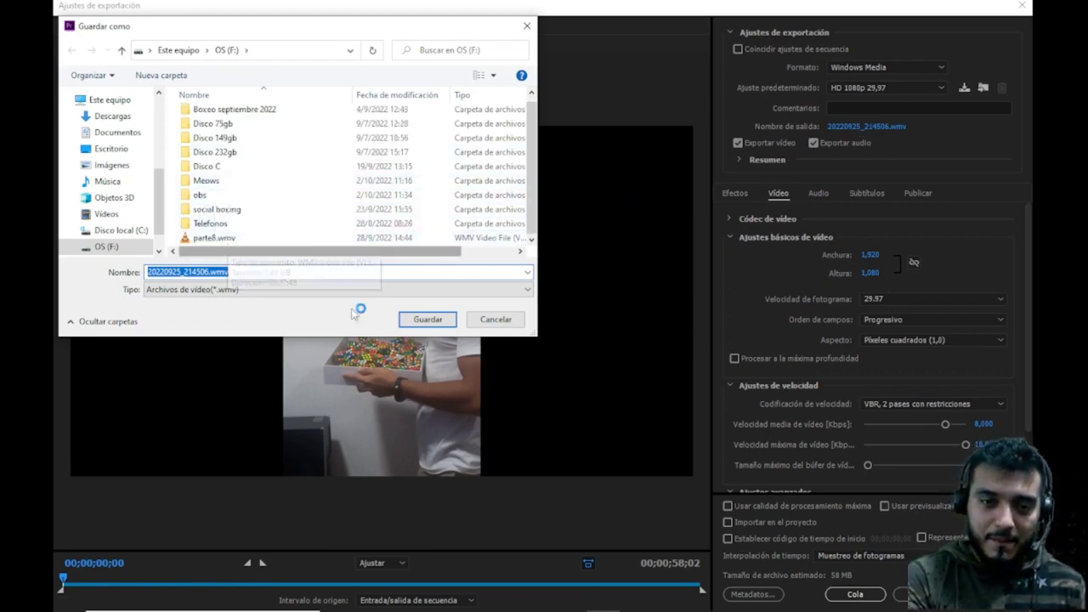
{"action": "type", "text": "asedfasdfasdf"}
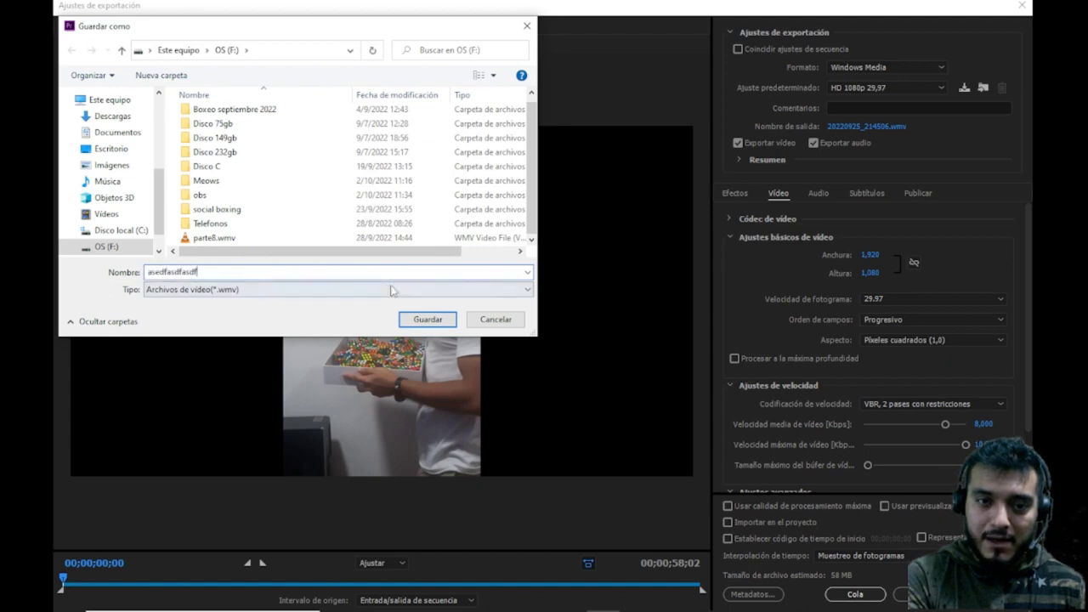
{"action": "left_click", "coordinate": [427, 319]}
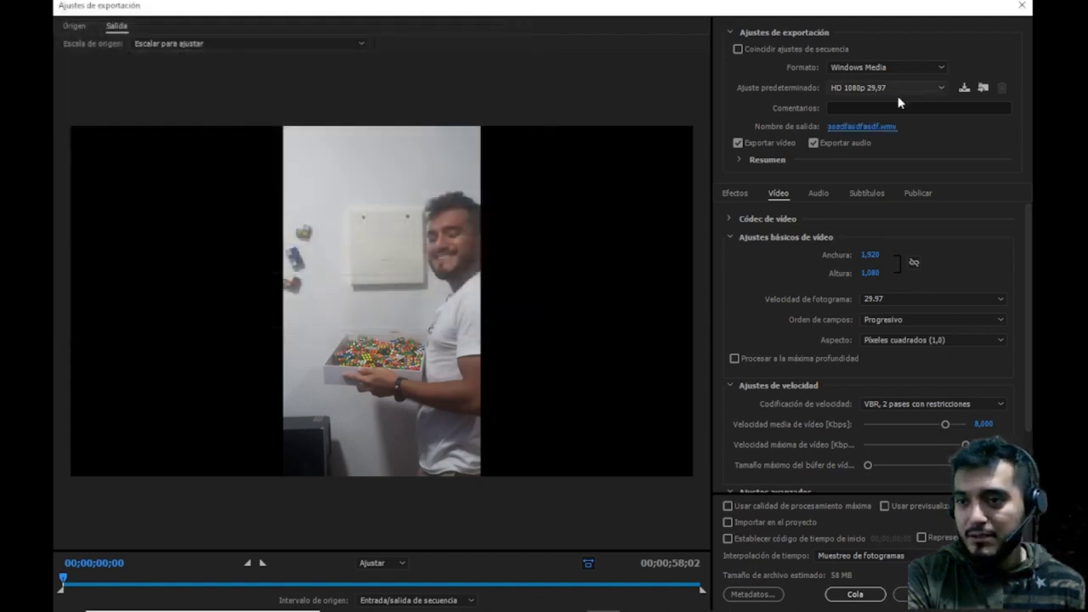
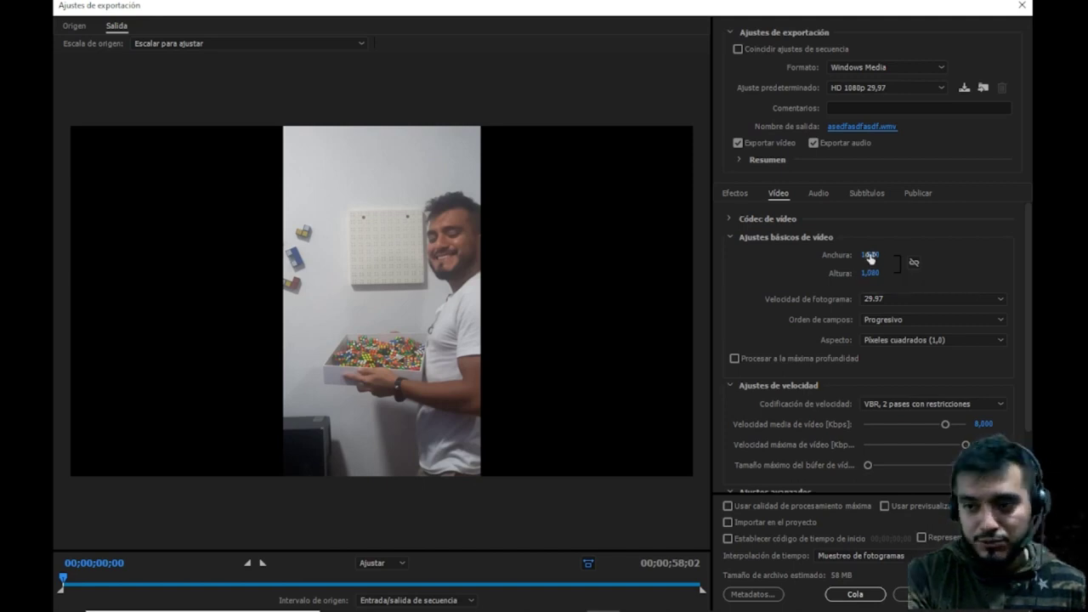
- Set the video frame to width 1080 and height 1920, then start the export immediately
{"action": "left_click", "coordinate": [868, 254]}
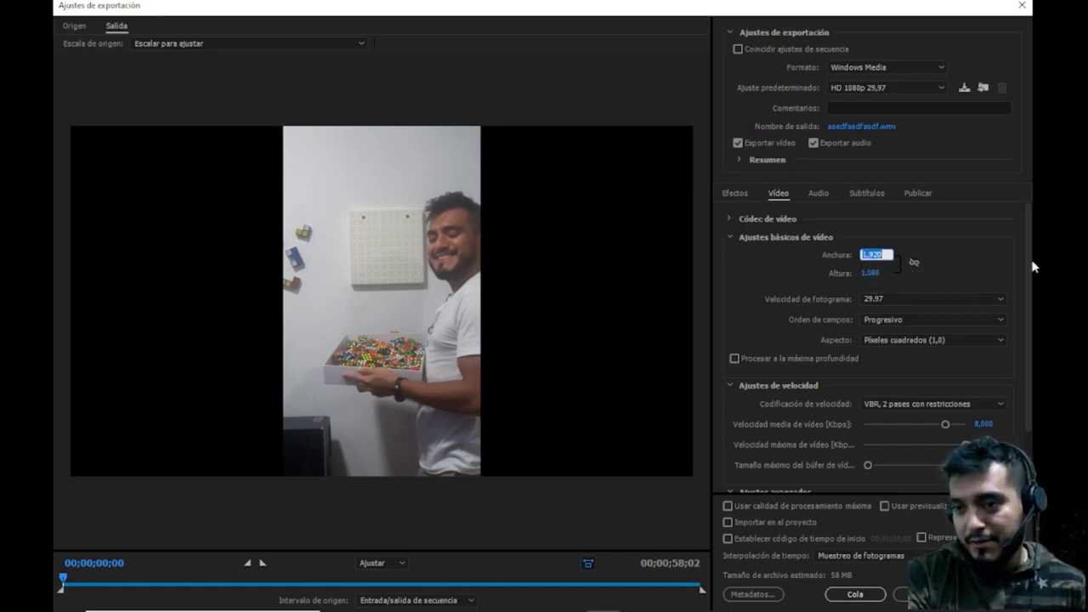
{"action": "type", "text": "1080"}
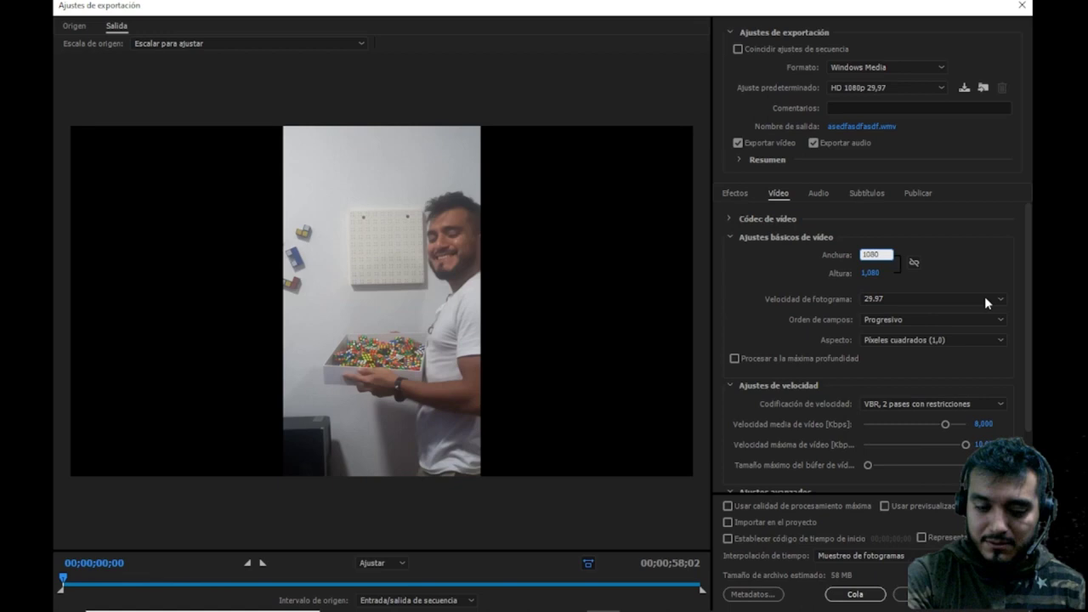
{"action": "left_click", "coordinate": [870, 272]}
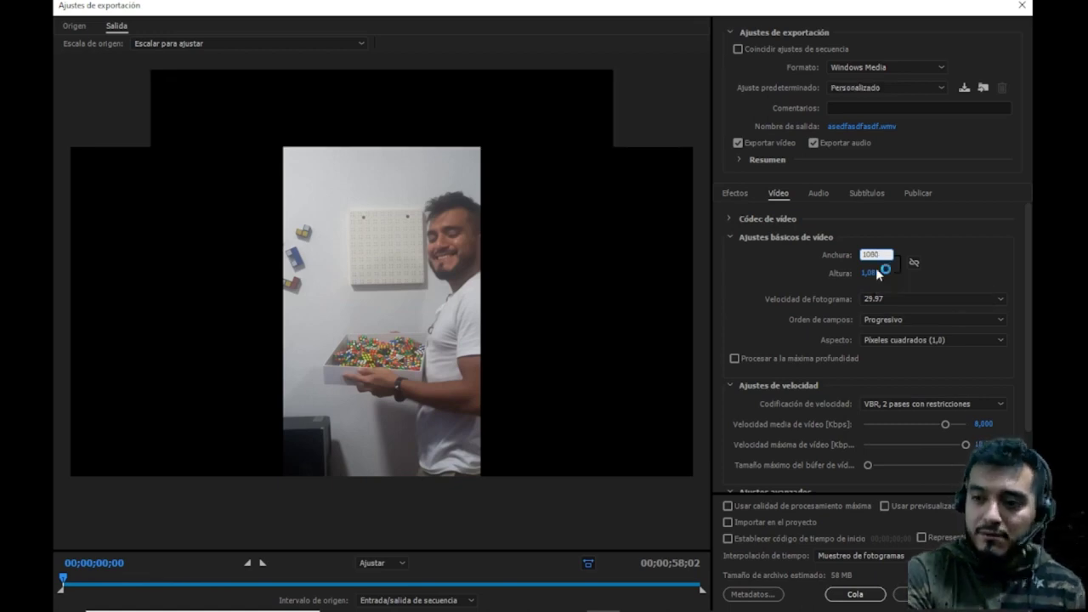
{"action": "type", "text": "1920"}
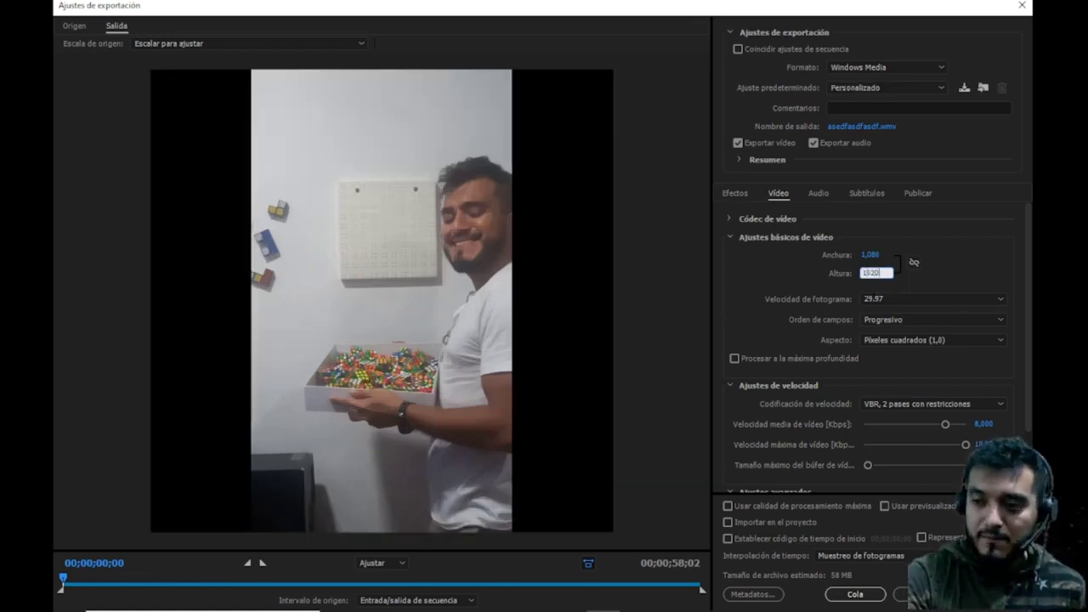
{"action": "key", "text": "Return"}
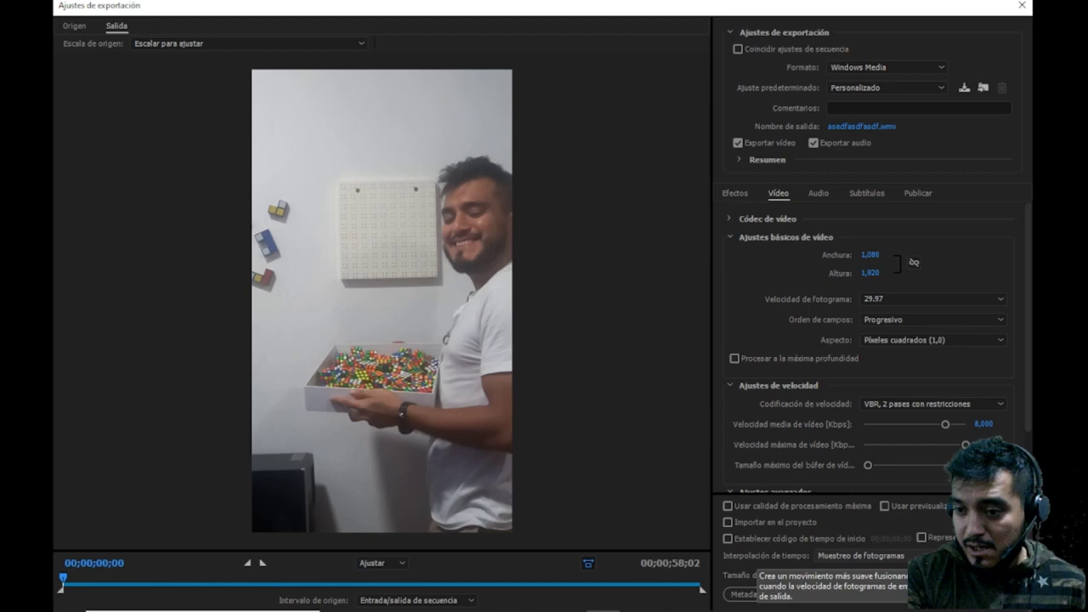
{"action": "left_click", "coordinate": [905, 594]}
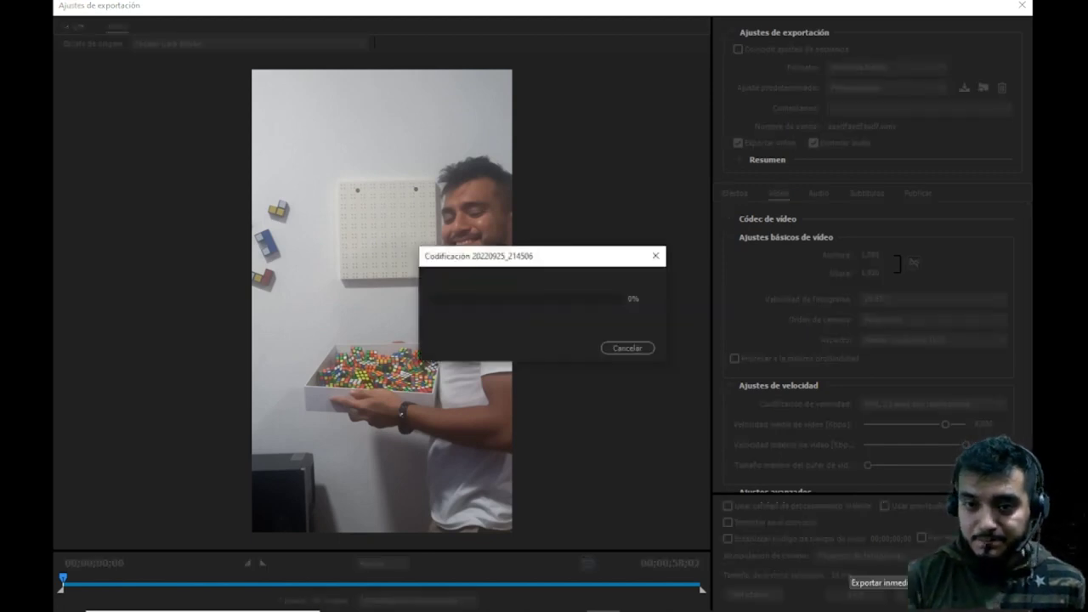